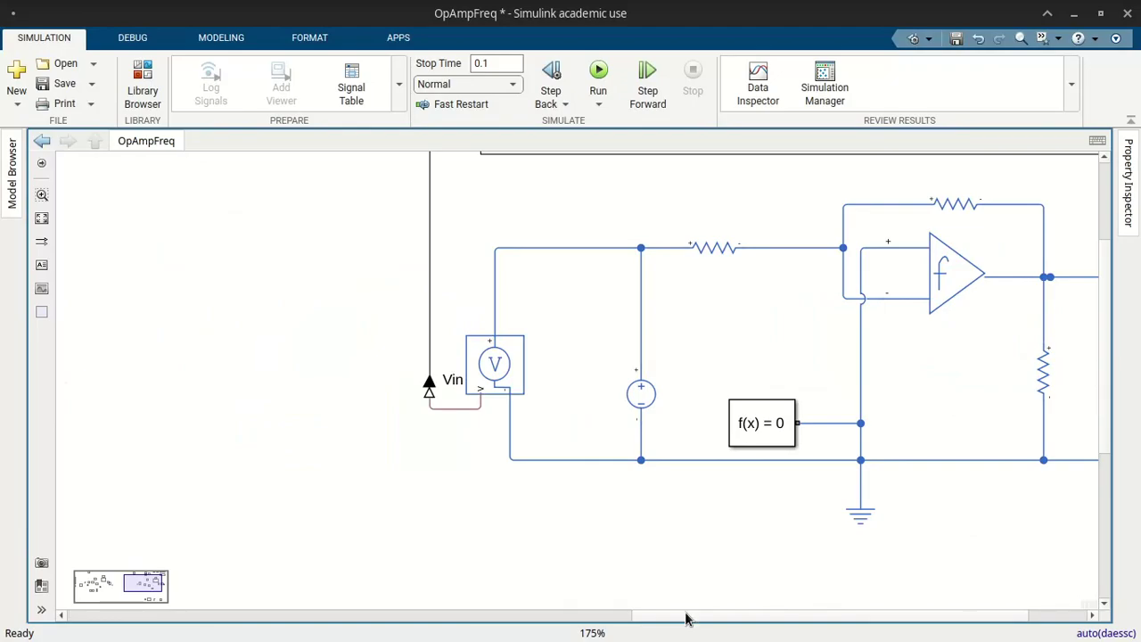
Examine the inverting op-amp circuit together with its voltage sensors, RMS blocks and gain displays.
{"action": "left_click_drag", "start_coordinate": [664, 617], "coordinate": [764, 629]}
{"action": "scroll", "coordinate": [952, 426], "scroll_direction": "down", "scroll_amount": 5}
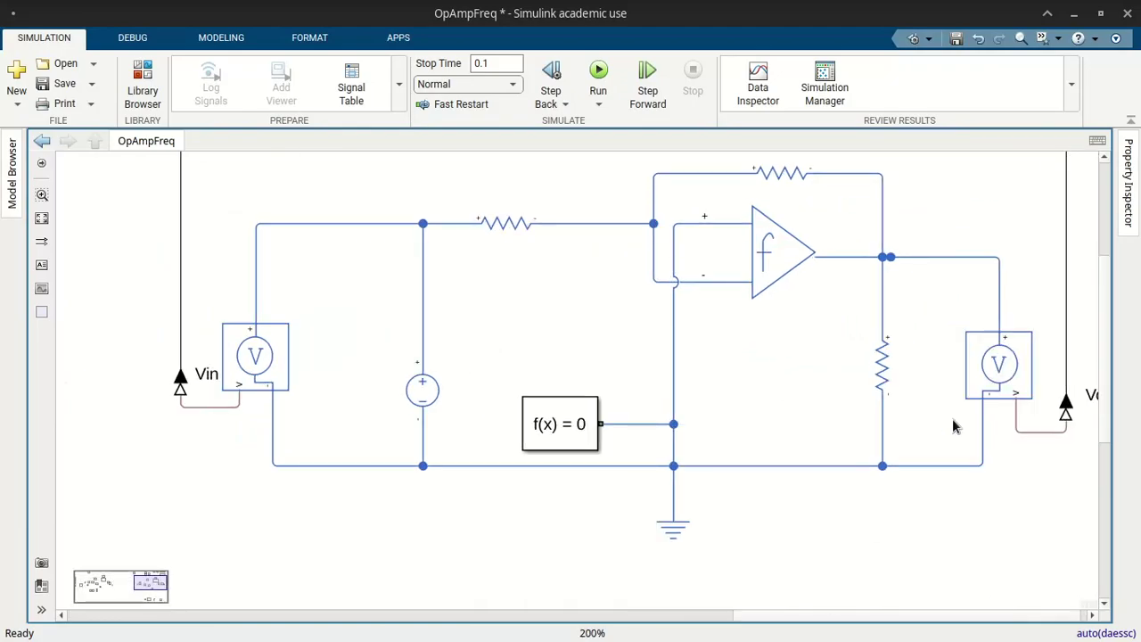
{"action": "scroll", "coordinate": [1074, 252], "scroll_direction": "up", "scroll_amount": 3}
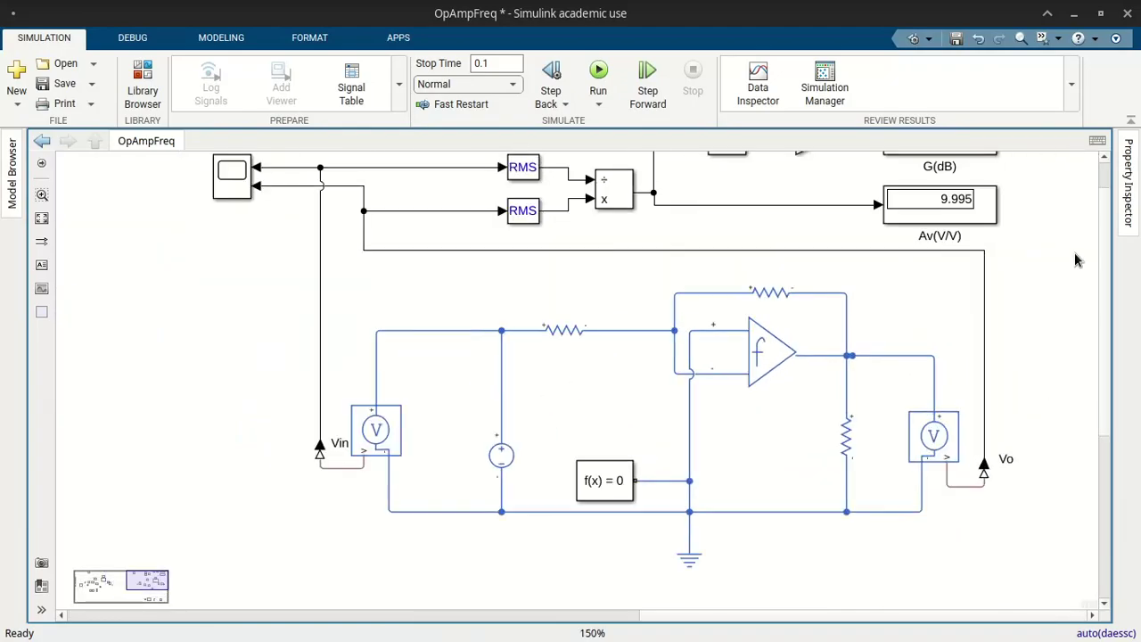
{"action": "scroll", "coordinate": [1074, 252], "scroll_direction": "down", "scroll_amount": 3}
{"action": "scroll", "coordinate": [407, 356], "scroll_direction": "down", "scroll_amount": 3}
{"action": "scroll", "coordinate": [703, 273], "scroll_direction": "up", "scroll_amount": 4}
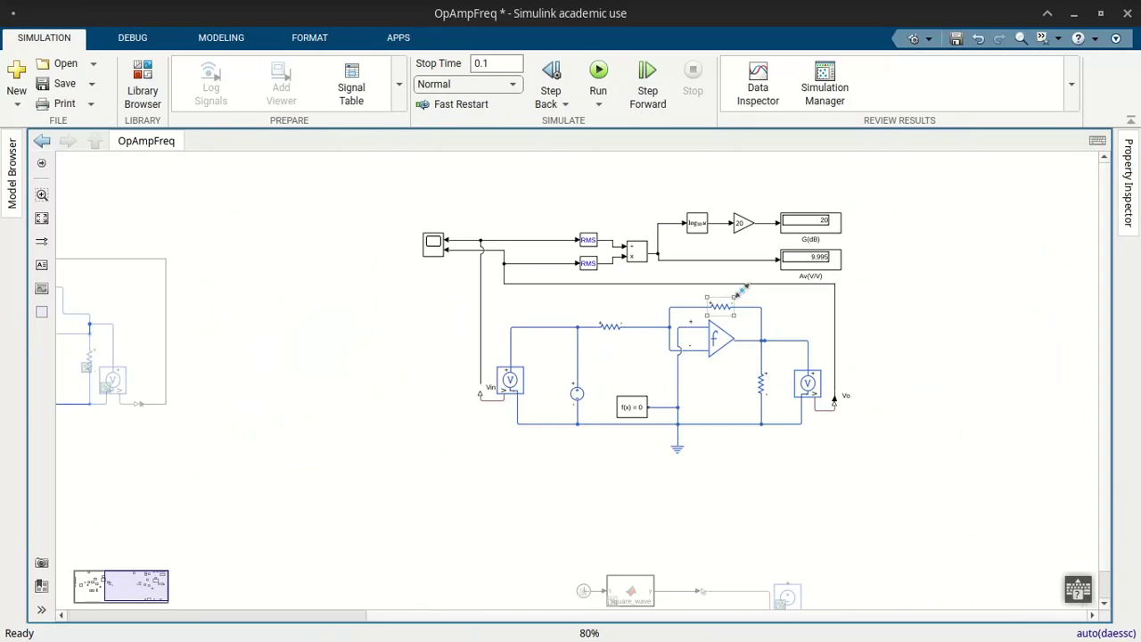
{"action": "left_click", "coordinate": [555, 374]}
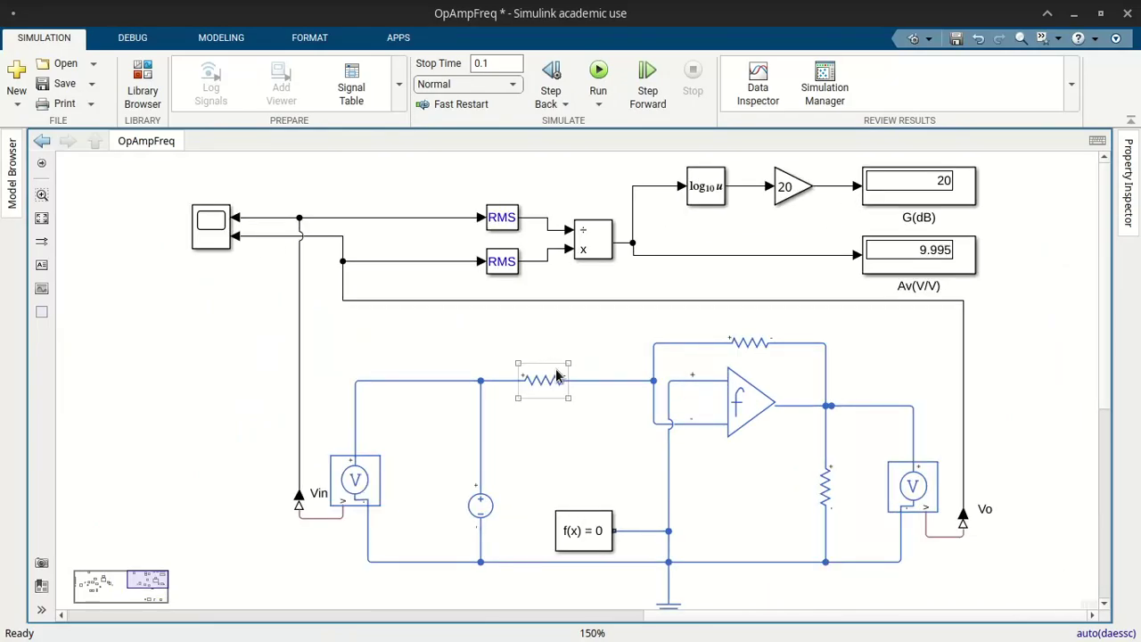
{"action": "scroll", "coordinate": [555, 370], "scroll_direction": "down", "scroll_amount": 1}
{"action": "left_click", "coordinate": [214, 525]}
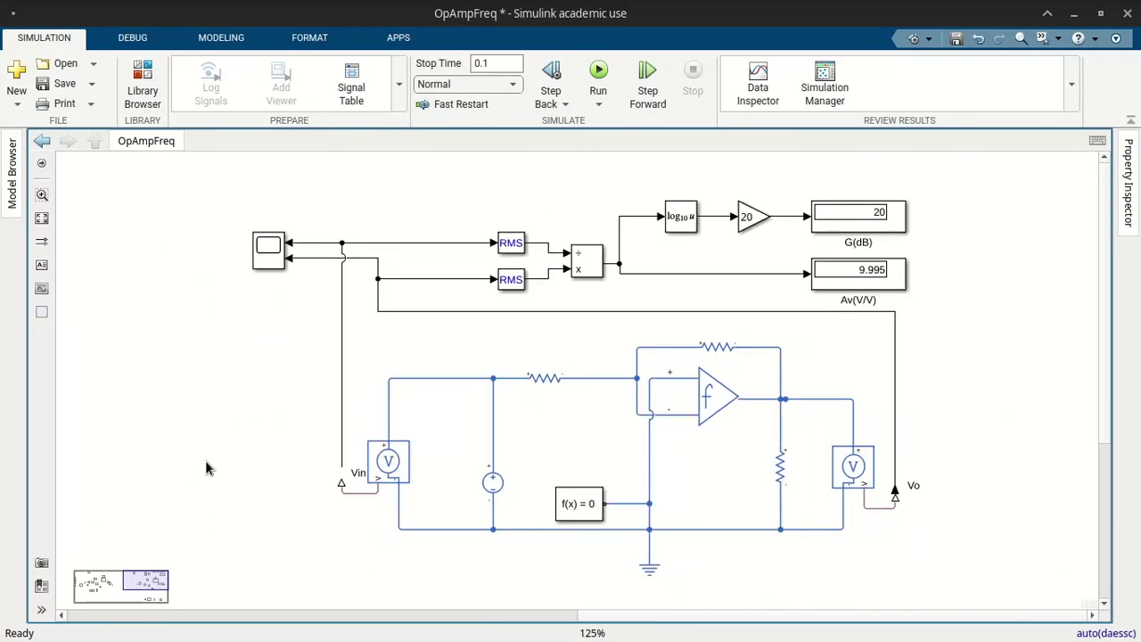
Check the AC voltage source's parameters in the op-amp circuit and run the simulation.
{"action": "left_click", "coordinate": [490, 486]}
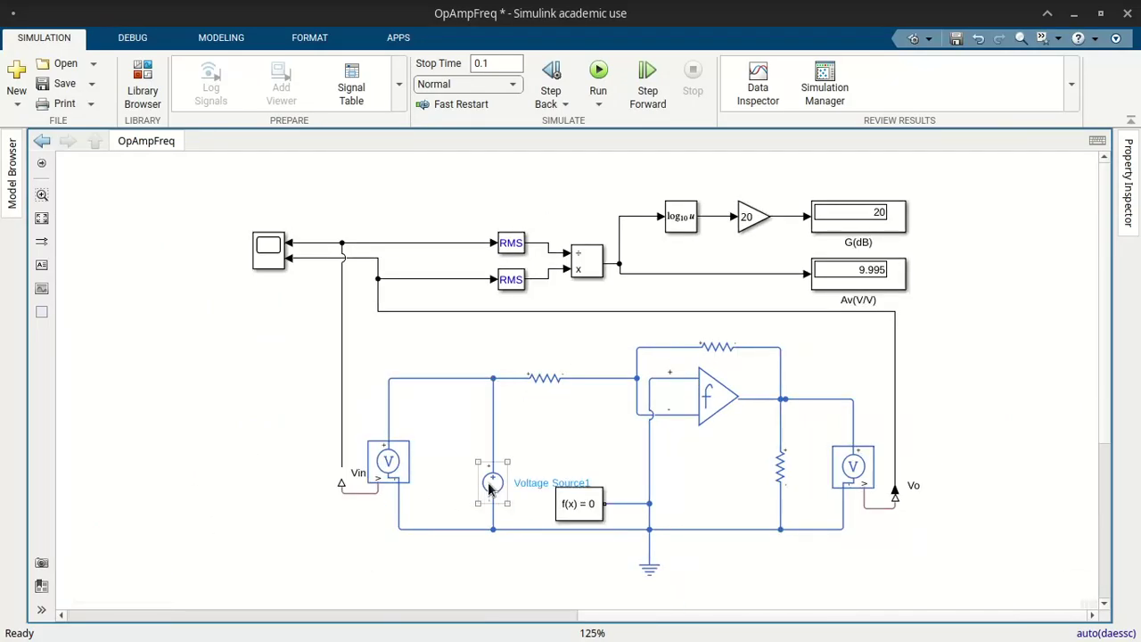
{"action": "double_click", "coordinate": [490, 486]}
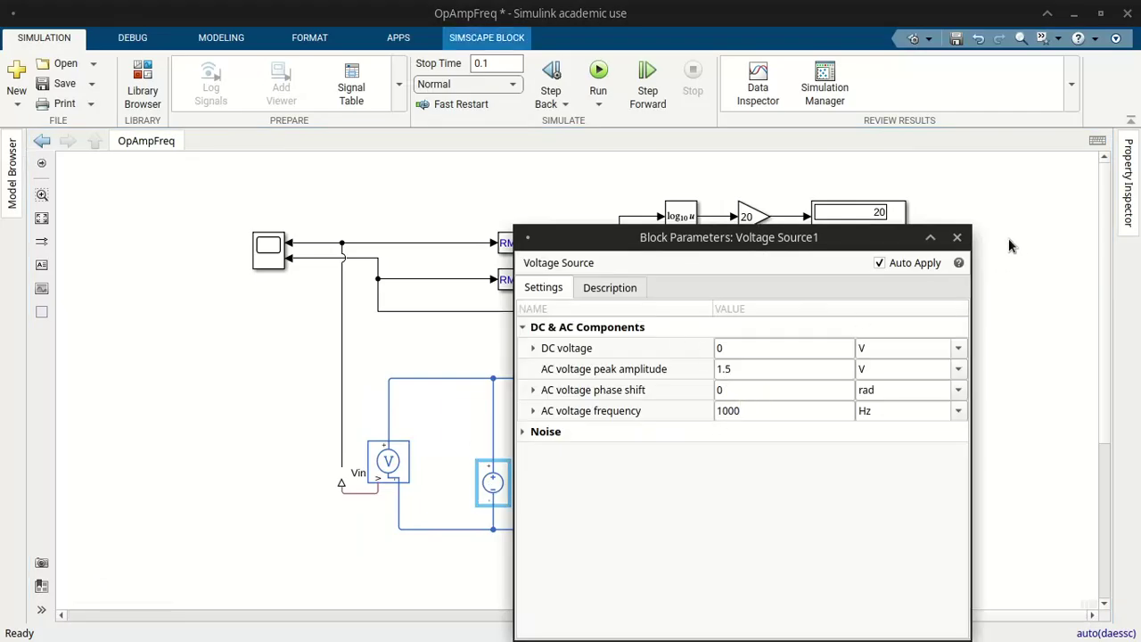
{"action": "left_click", "coordinate": [957, 239]}
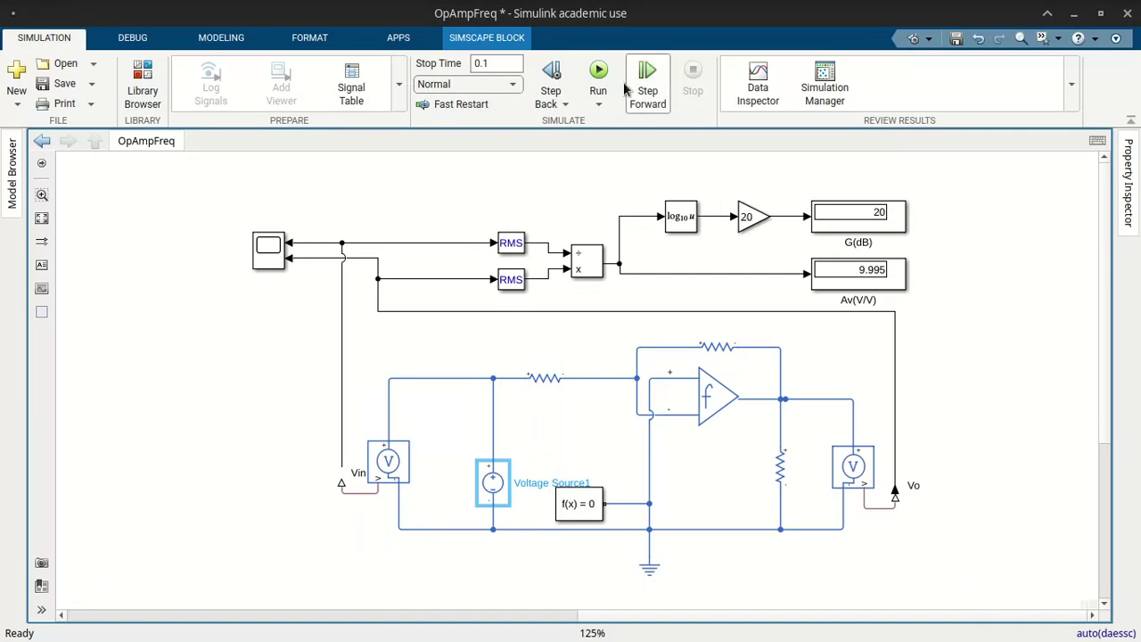
{"action": "left_click", "coordinate": [599, 72]}
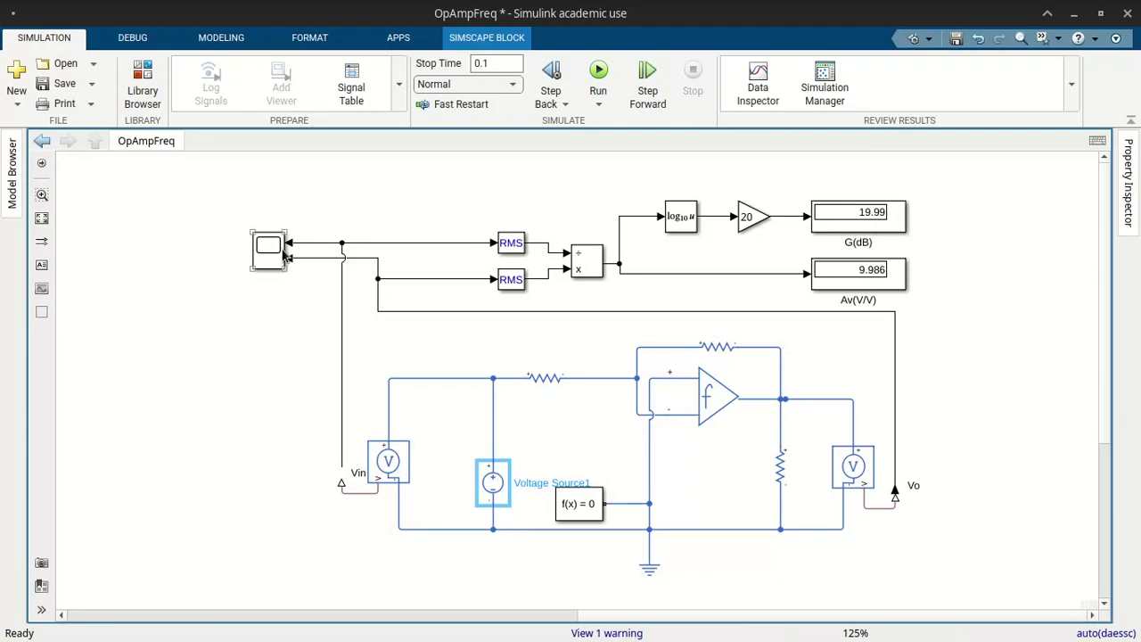
Switch to the slides, compare the slew rate example with the gain-bandwidth example, and return to Simulink.
{"action": "key", "text": "alt+Tab"}
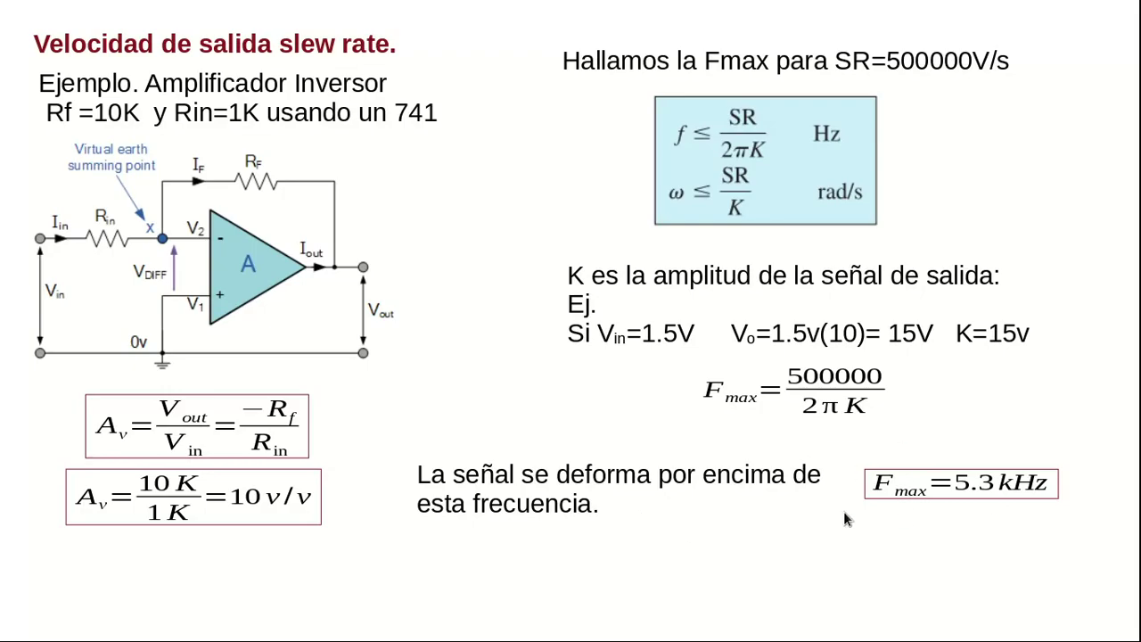
{"action": "key", "text": "Left"}
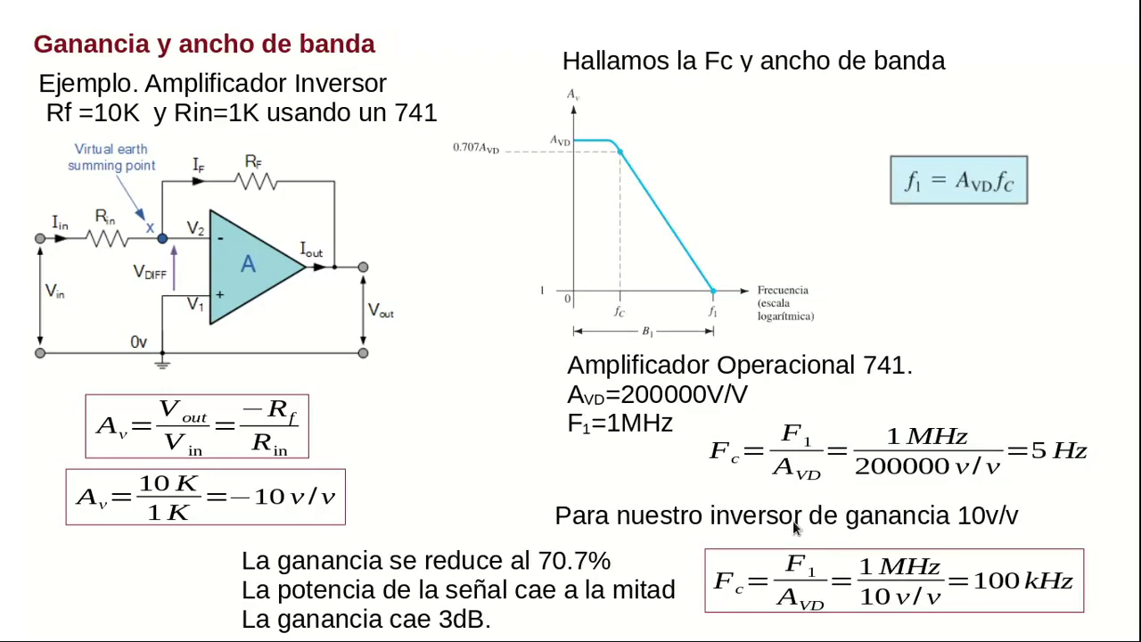
{"action": "key", "text": "Right"}
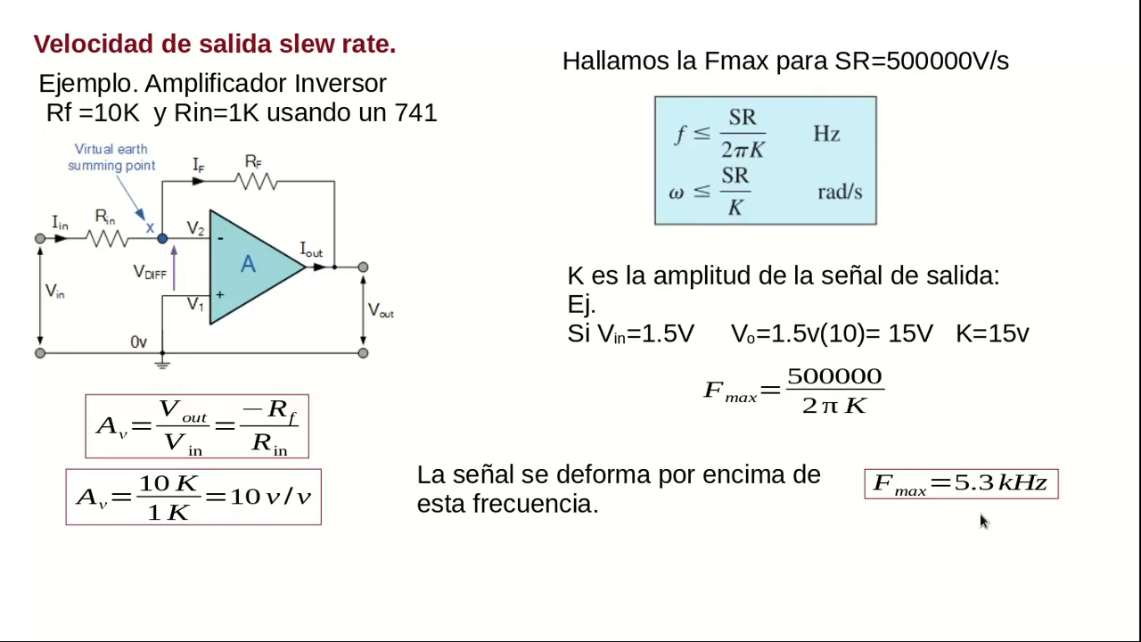
{"action": "key", "text": "alt+Tab"}
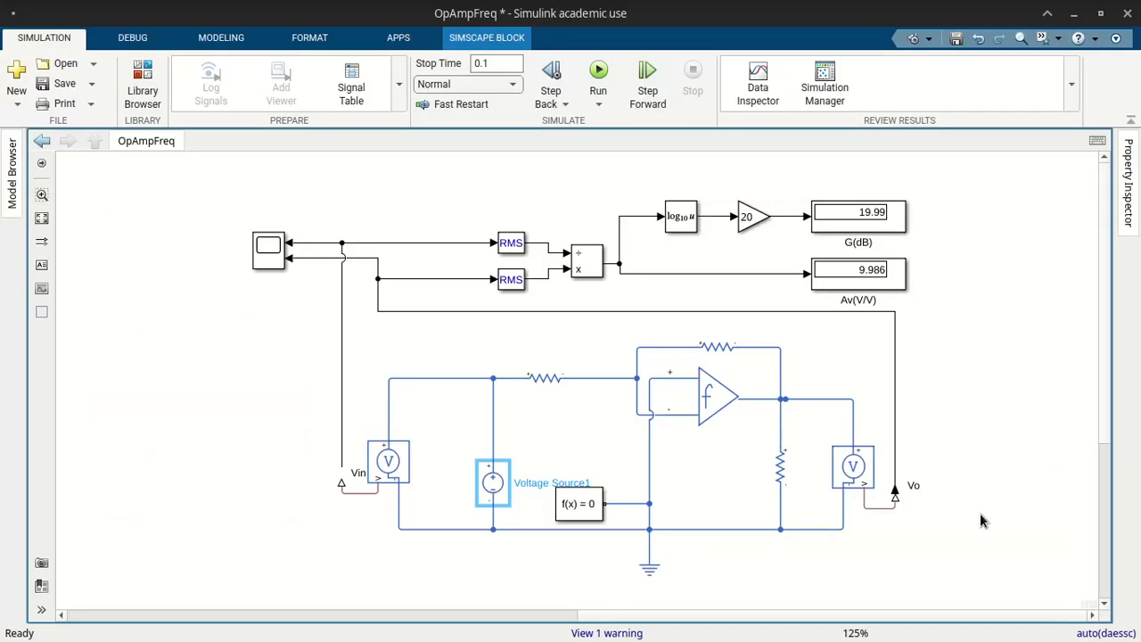
Inspect Vin and Vo in the scope, zooming the time axis to about 0.0125–0.0193 s, and close the scope.
{"action": "double_click", "coordinate": [270, 250]}
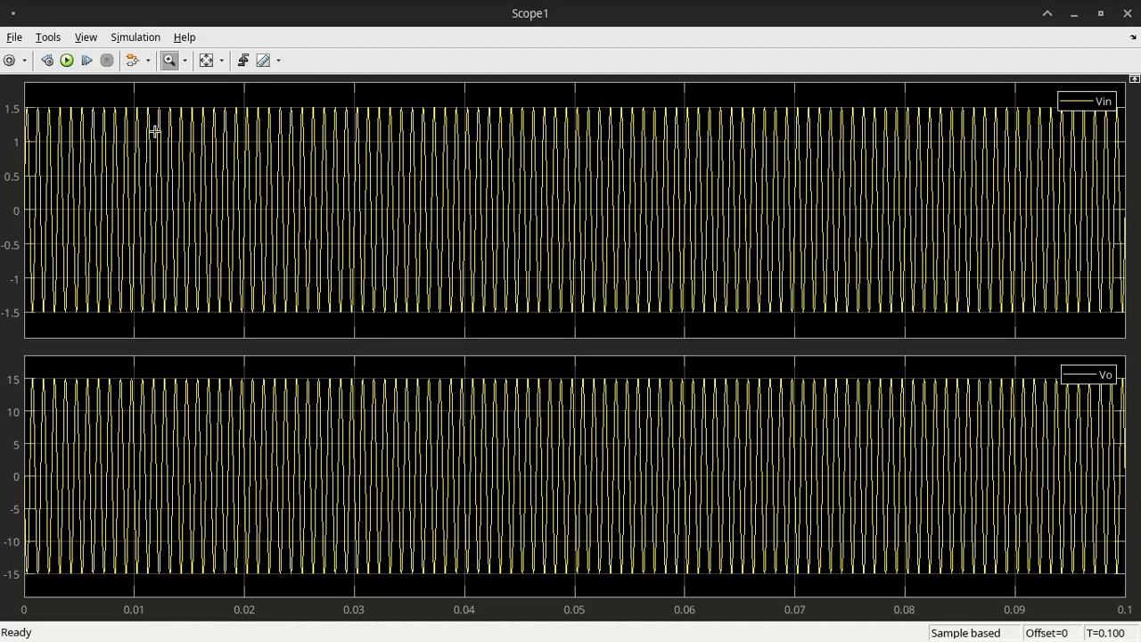
{"action": "left_click", "coordinate": [184, 60]}
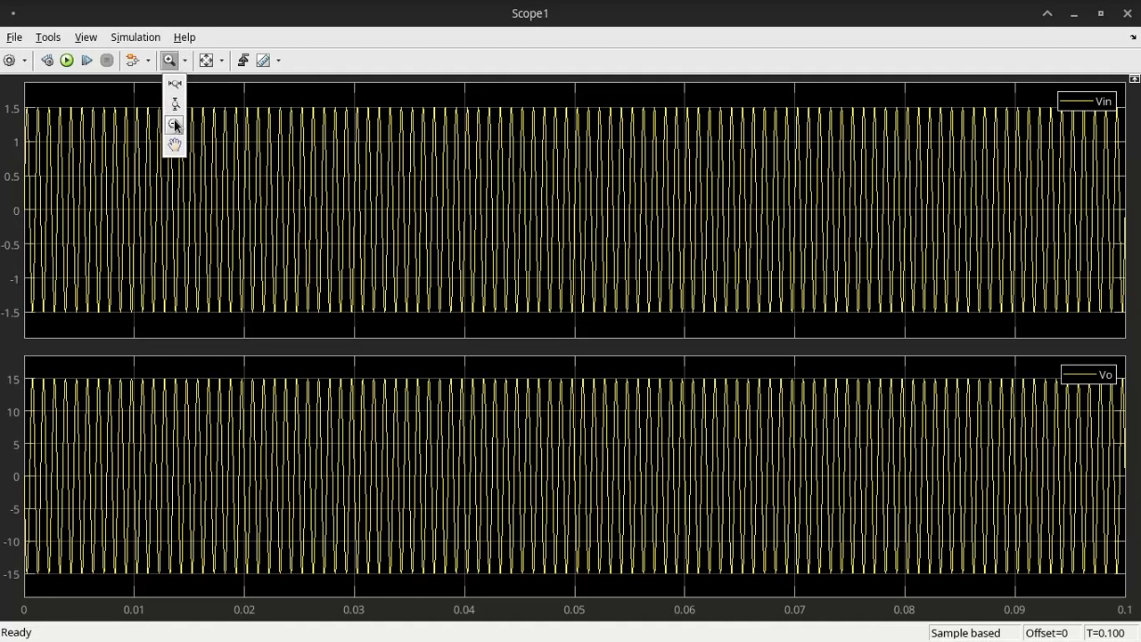
{"action": "left_click", "coordinate": [175, 83]}
{"action": "left_click_drag", "start_coordinate": [162, 157], "coordinate": [236, 162]}
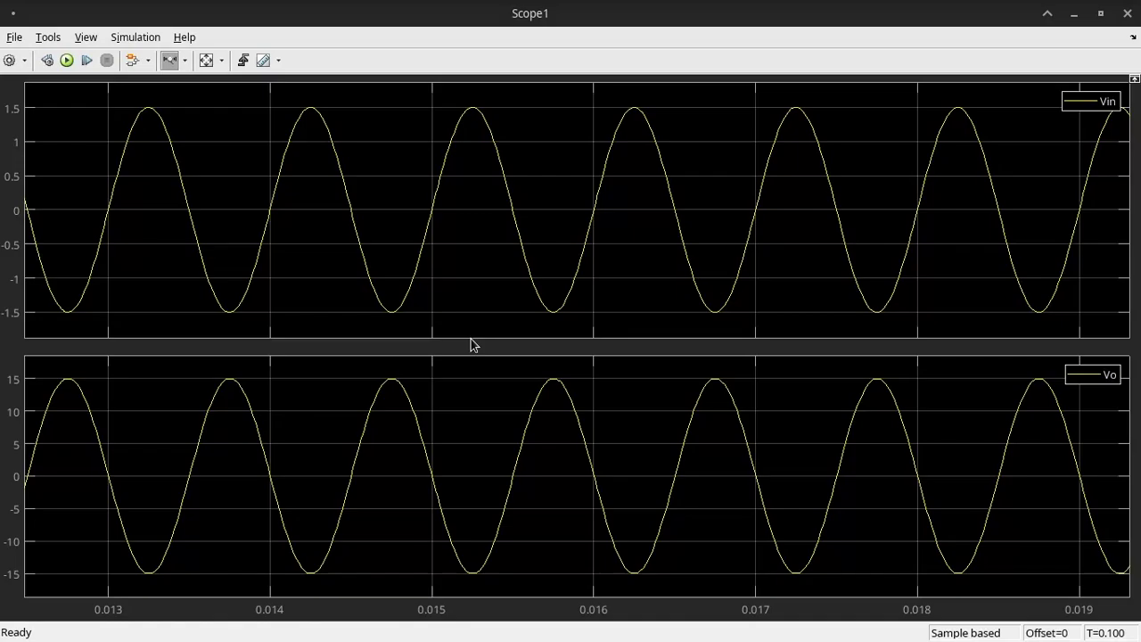
{"action": "left_click", "coordinate": [1127, 12]}
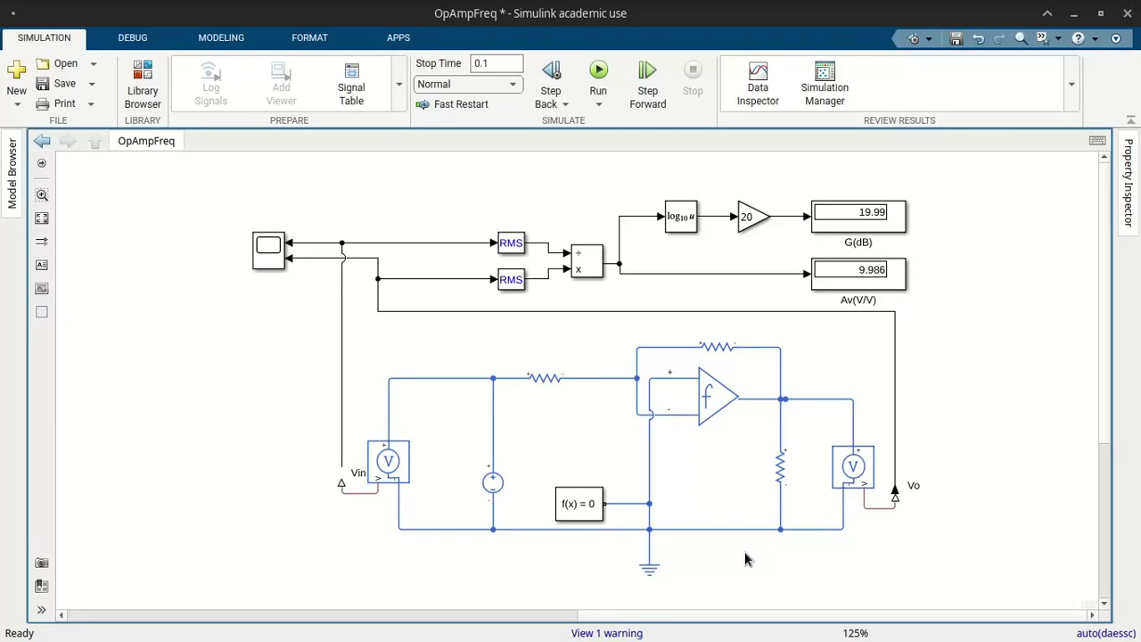
Consult the slew rate slide's maximum frequency and set the voltage source's AC frequency to 5300 Hz in Simulink.
{"action": "key", "text": "alt+Tab"}
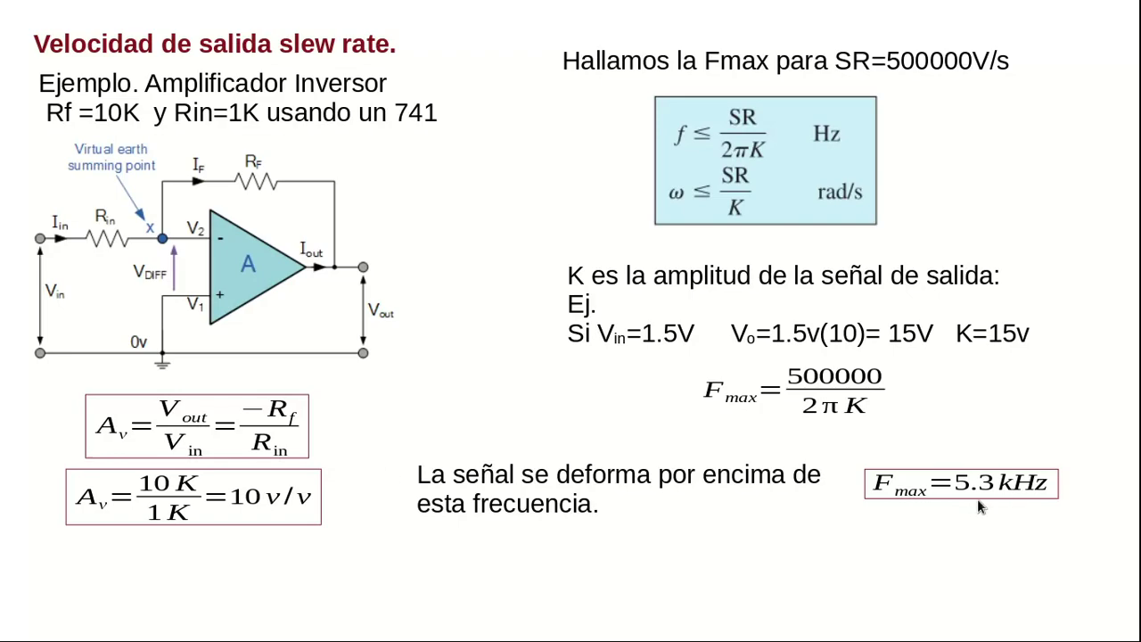
{"action": "key", "text": "alt+Tab"}
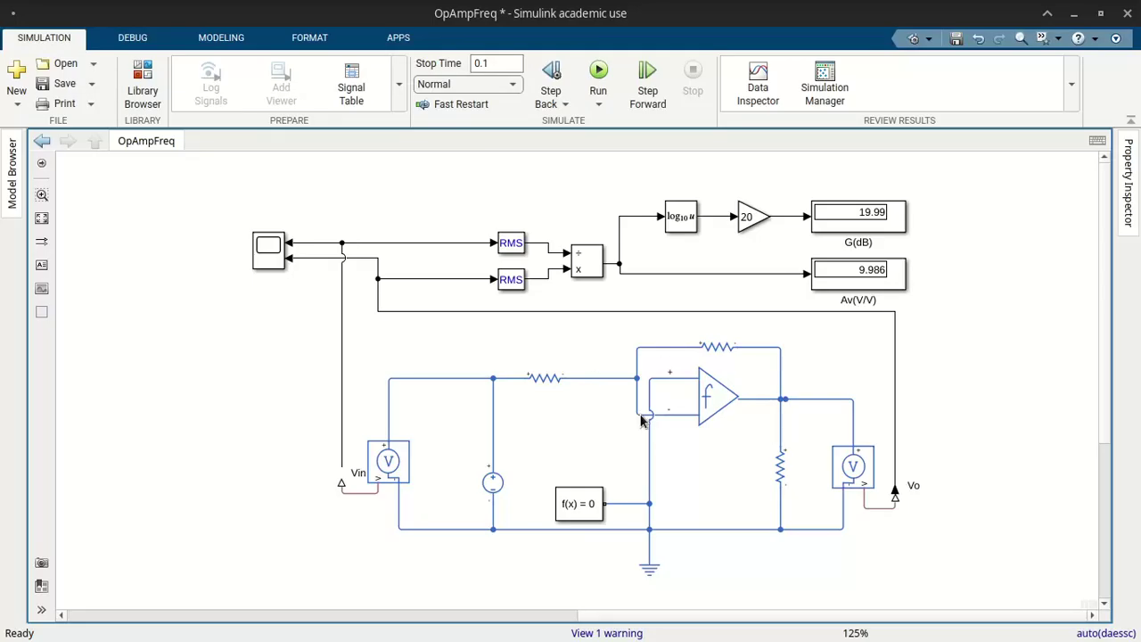
{"action": "double_click", "coordinate": [493, 483]}
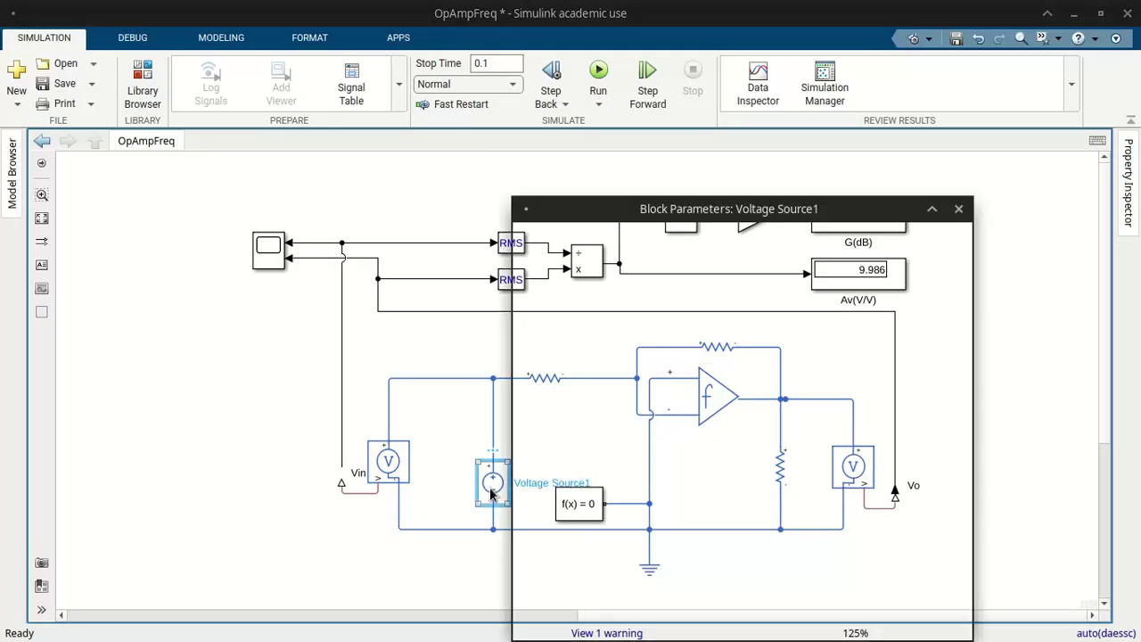
{"action": "left_click", "coordinate": [761, 411]}
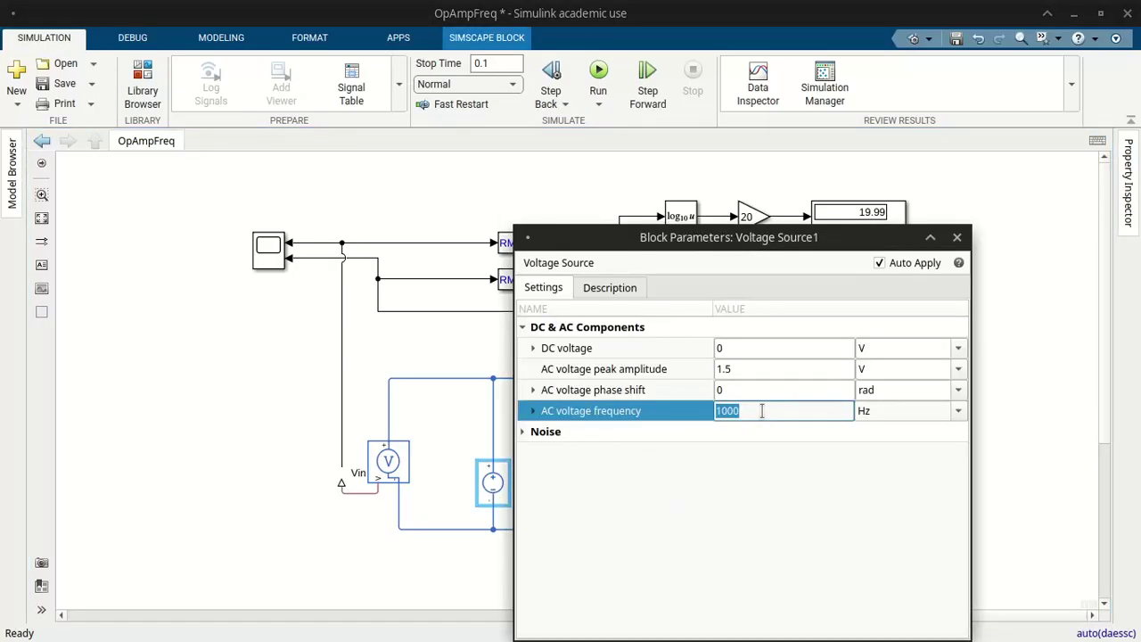
{"action": "type", "text": "53"}
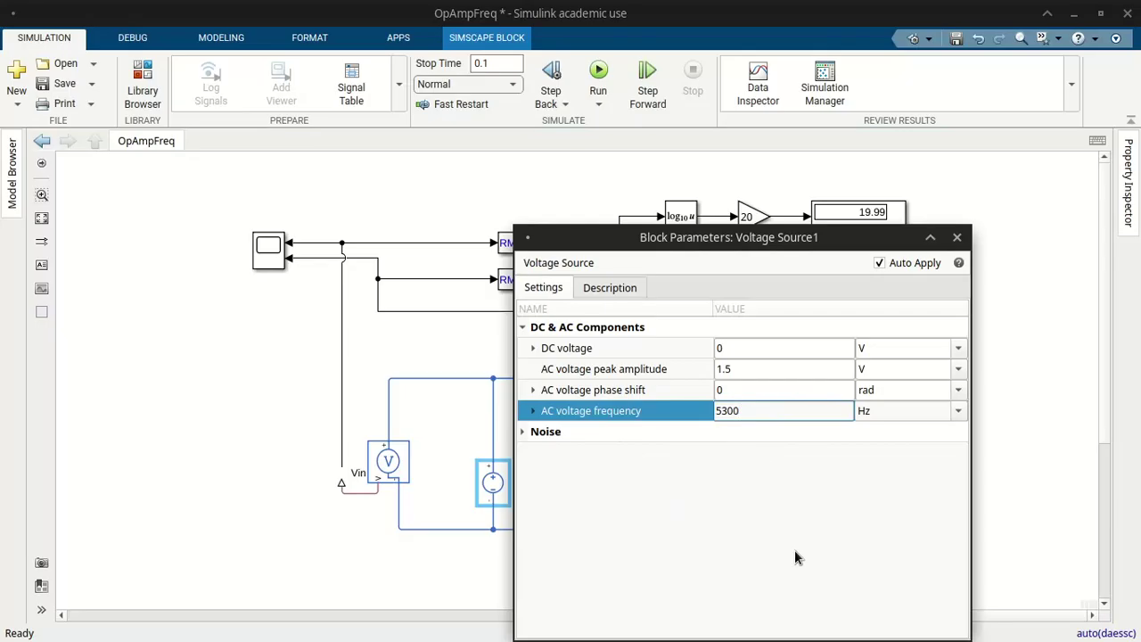
{"action": "left_click", "coordinate": [956, 237]}
{"action": "left_click", "coordinate": [519, 281]}
{"action": "double_click", "coordinate": [518, 281]}
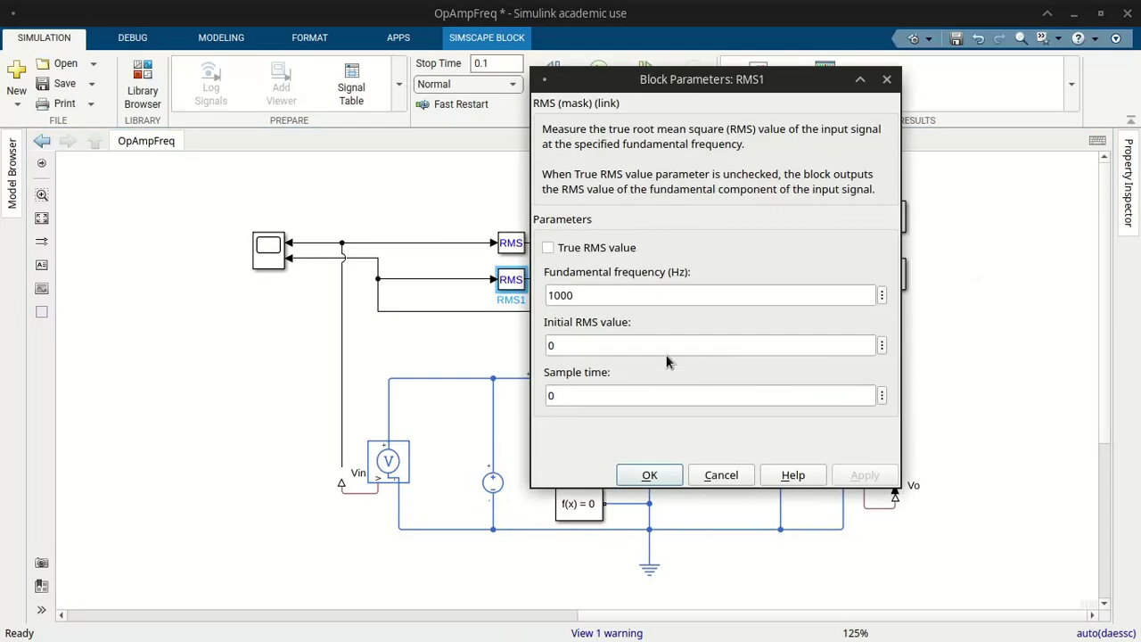
{"action": "double_click", "coordinate": [576, 295]}
{"action": "type", "text": "5300"}
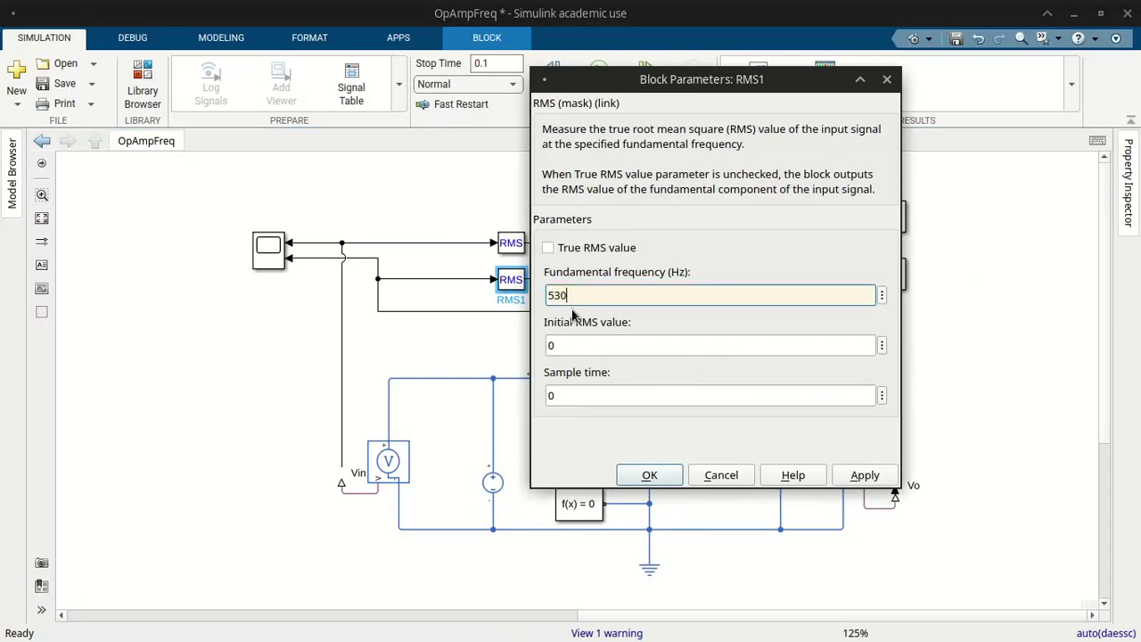
{"action": "left_click", "coordinate": [887, 80]}
Set the fundamental frequency of the upper RMS block, fed by Vin, to 5300 Hz.
{"action": "double_click", "coordinate": [510, 246]}
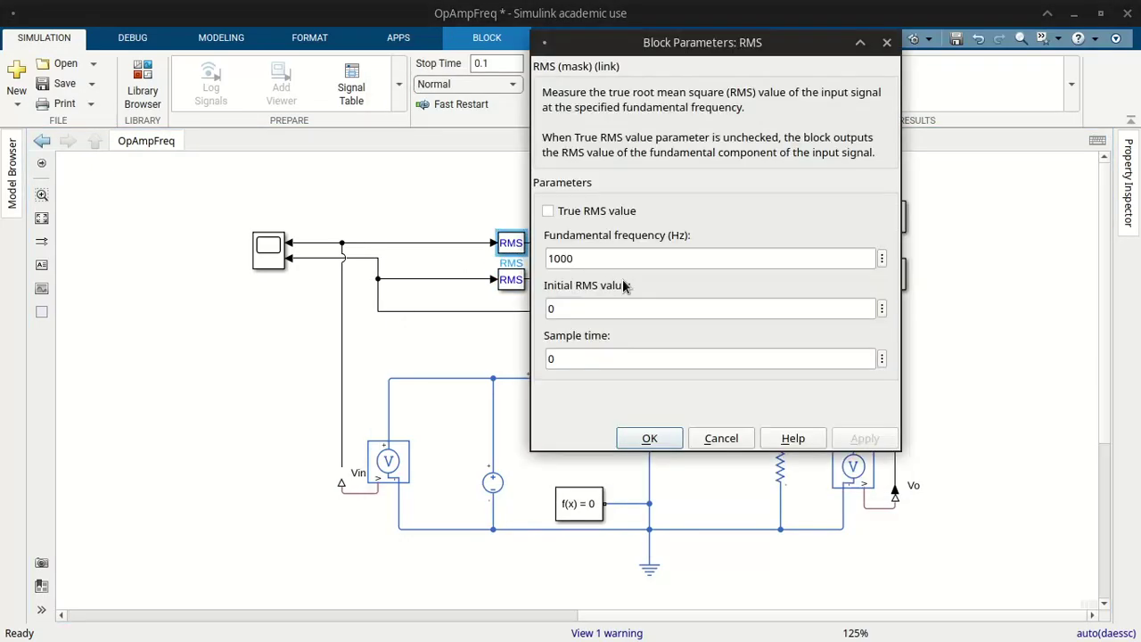
{"action": "double_click", "coordinate": [624, 259]}
{"action": "type", "text": "53"}
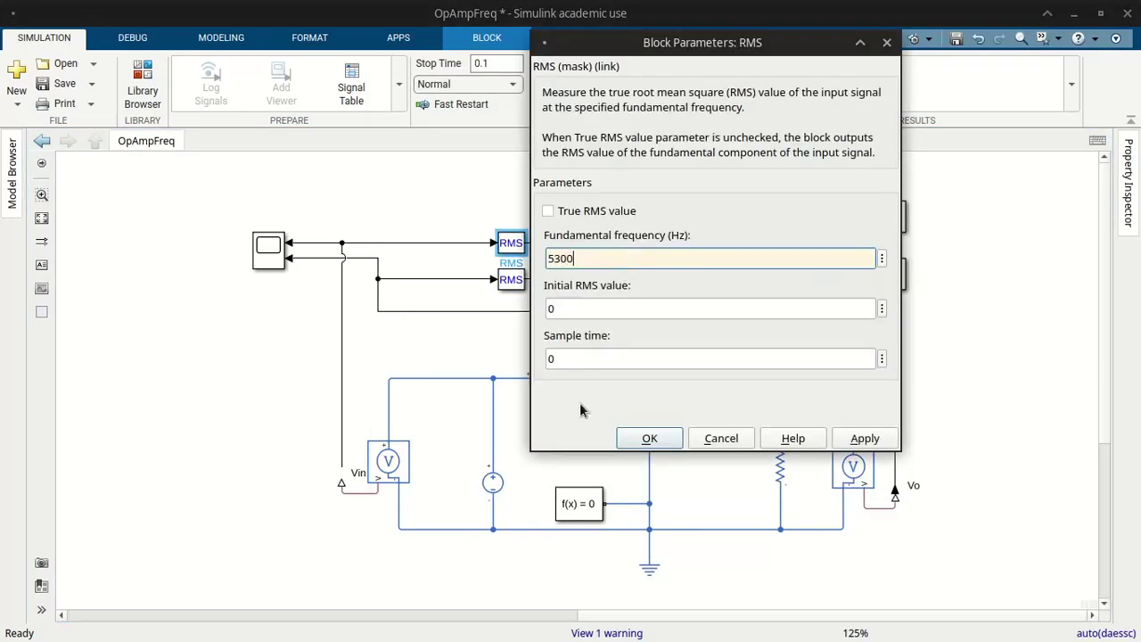
{"action": "left_click", "coordinate": [645, 438]}
Set the RMS1 block's fundamental frequency to 5300 Hz and recheck the upper RMS block's setting.
{"action": "double_click", "coordinate": [510, 281]}
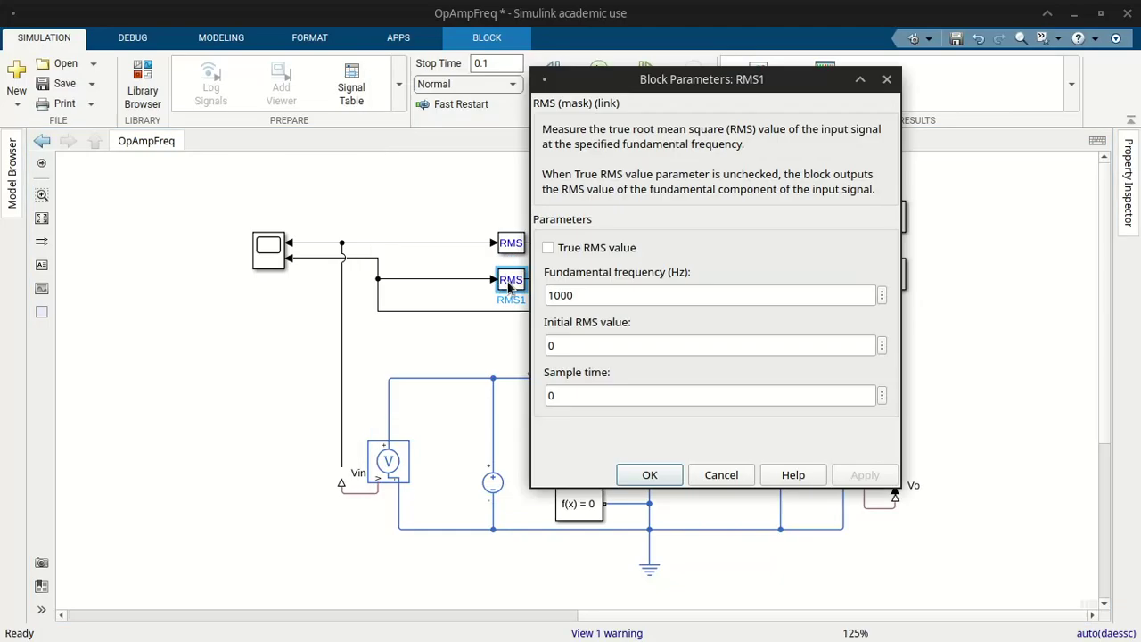
{"action": "double_click", "coordinate": [595, 300]}
{"action": "type", "text": "530"}
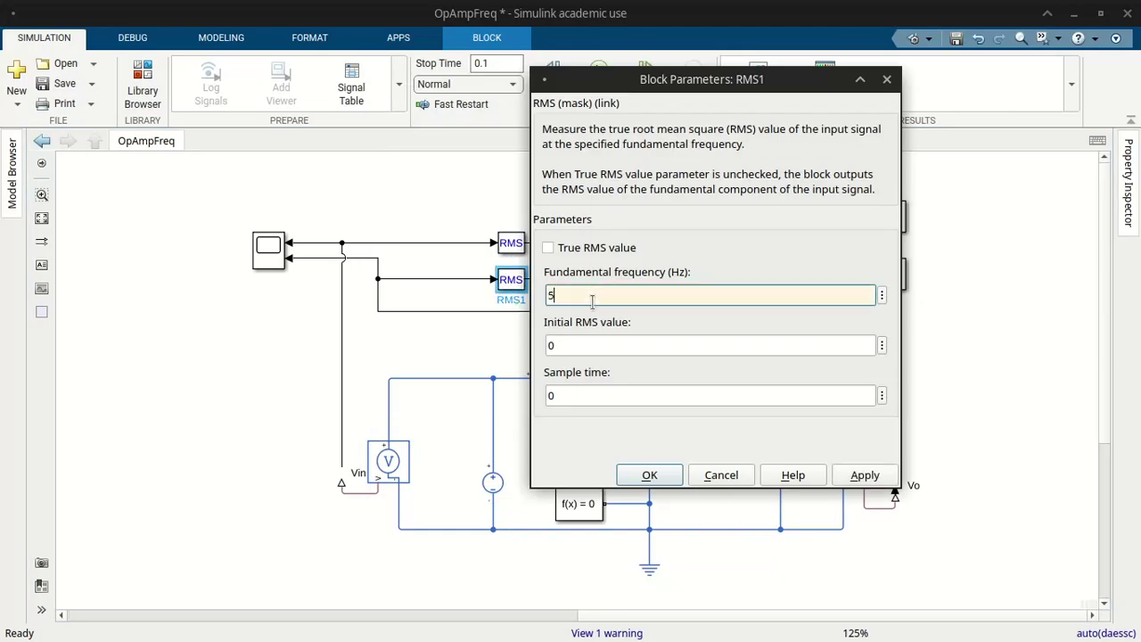
{"action": "left_click", "coordinate": [650, 475]}
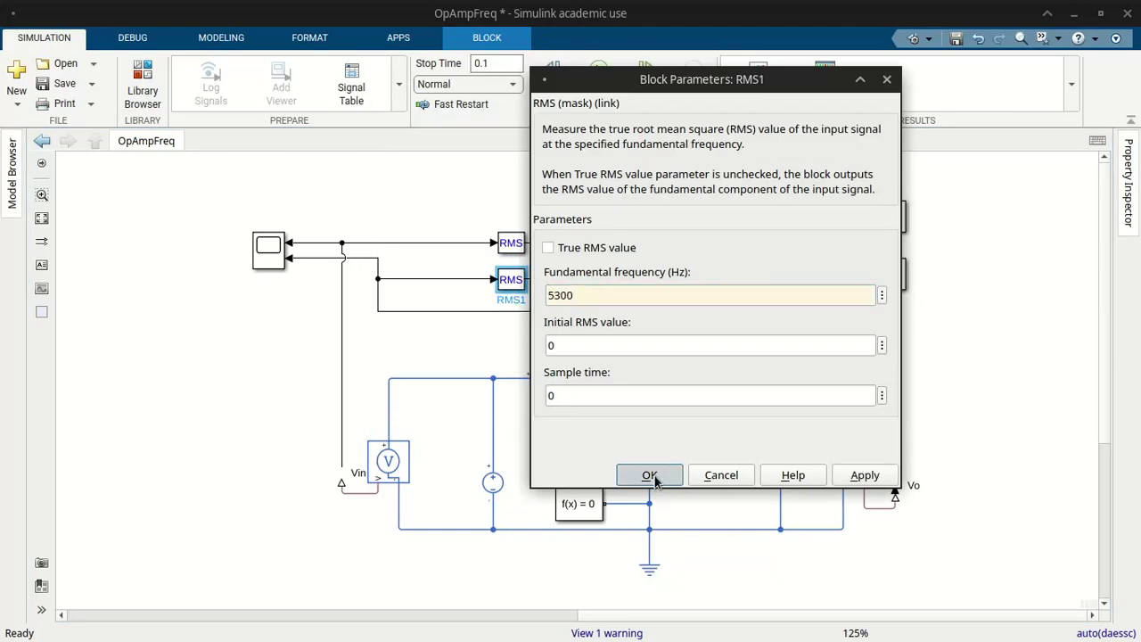
{"action": "double_click", "coordinate": [511, 243]}
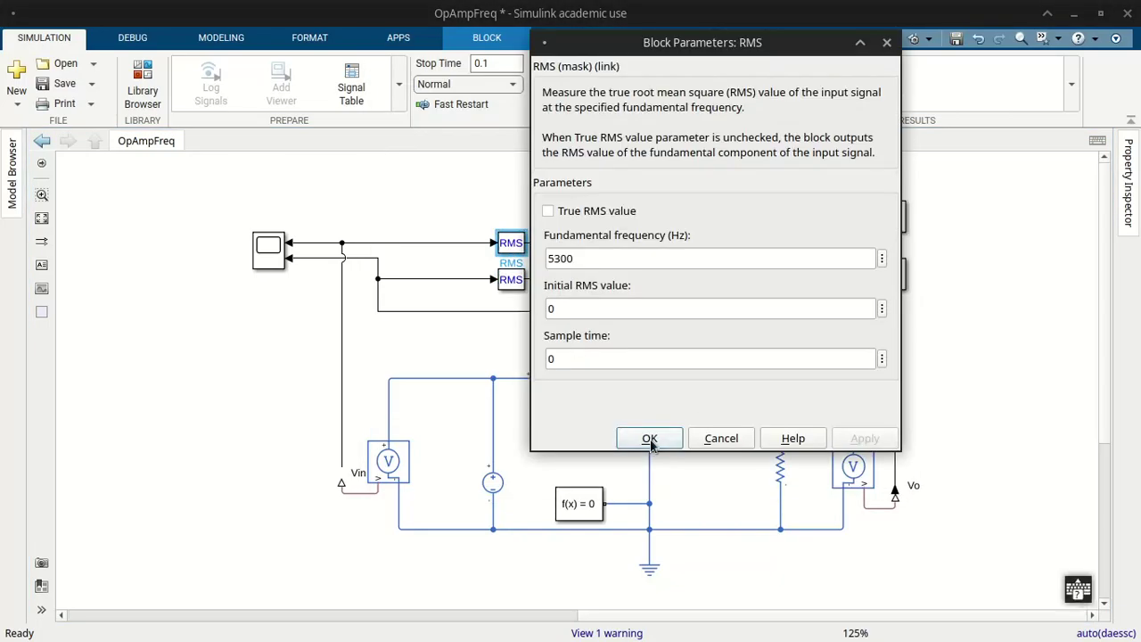
{"action": "left_click", "coordinate": [650, 438]}
Recheck the voltage source's parameters and run the simulation again.
{"action": "double_click", "coordinate": [481, 475]}
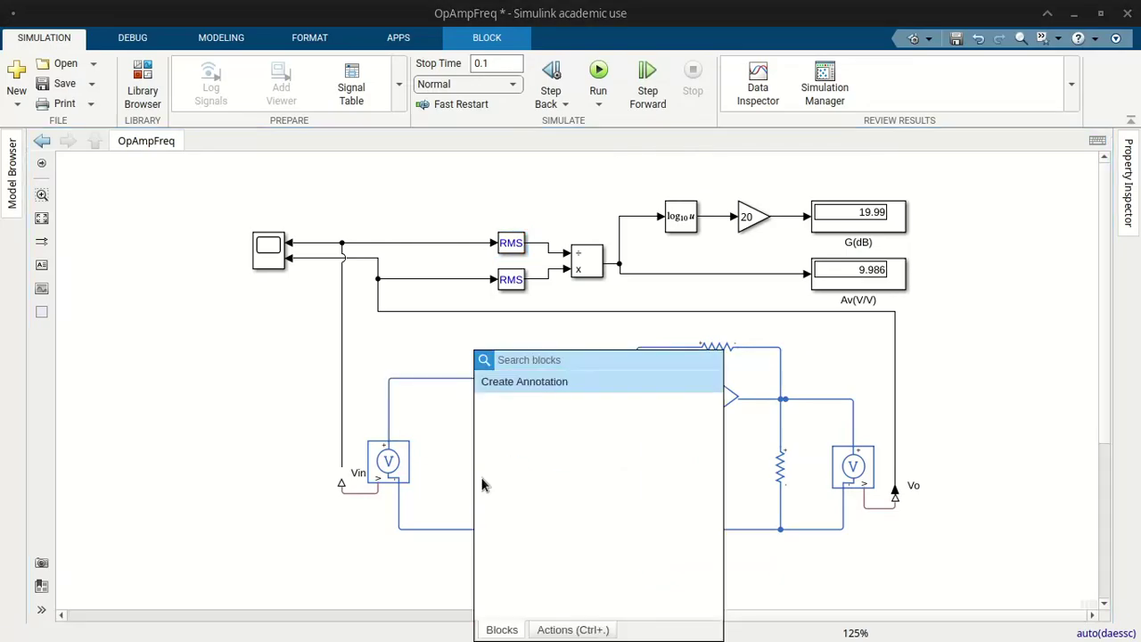
{"action": "key", "text": "Escape"}
{"action": "double_click", "coordinate": [498, 481]}
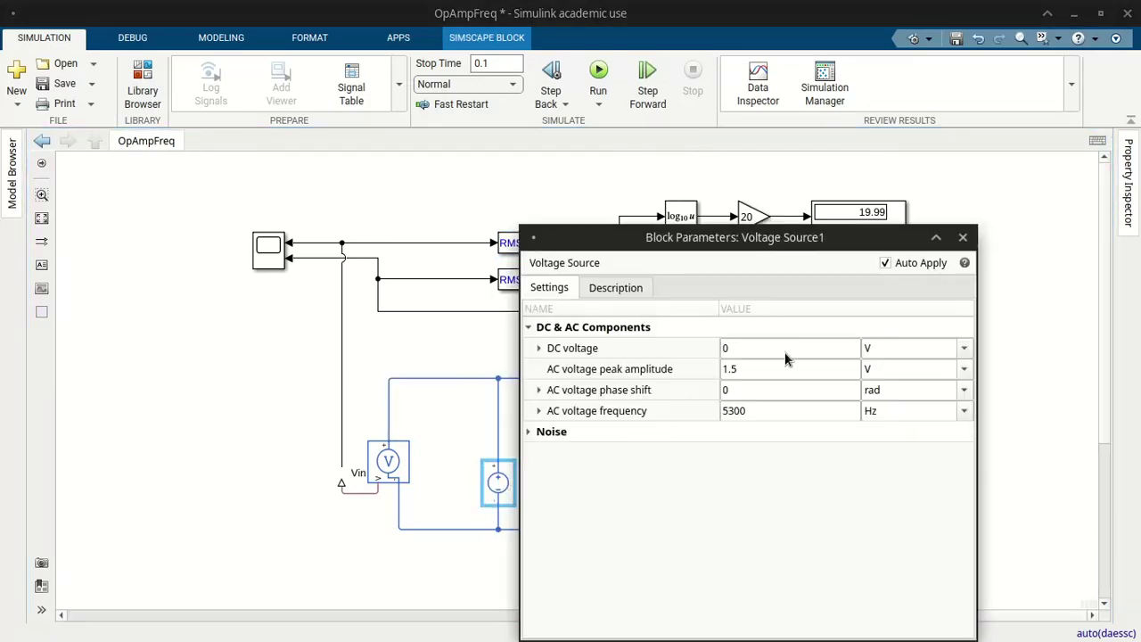
{"action": "left_click", "coordinate": [962, 236]}
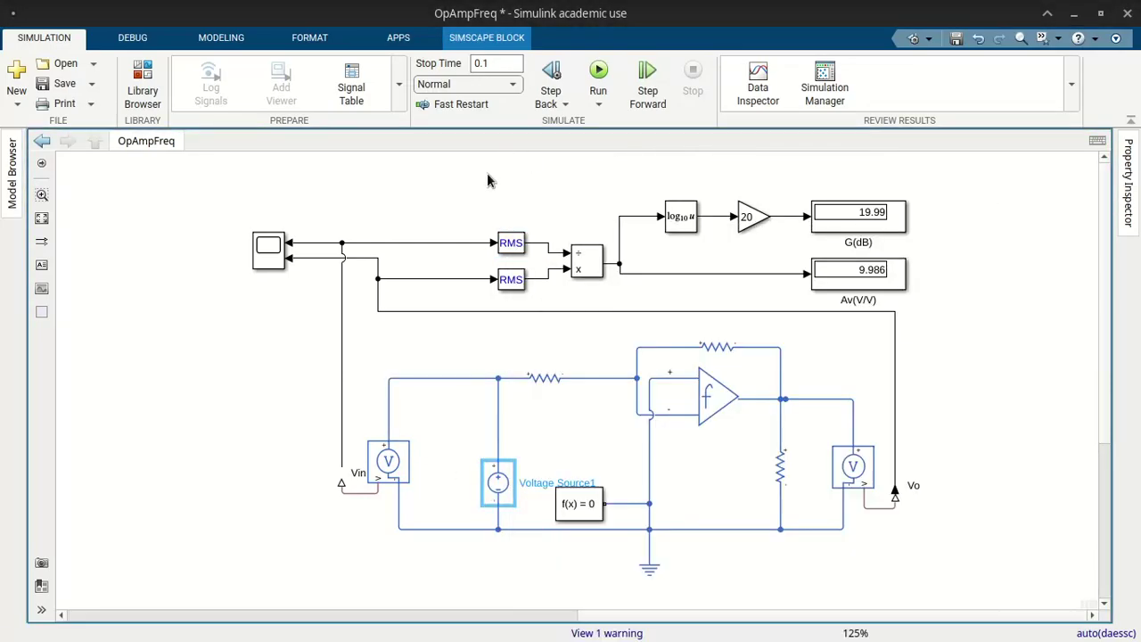
{"action": "left_click", "coordinate": [489, 181]}
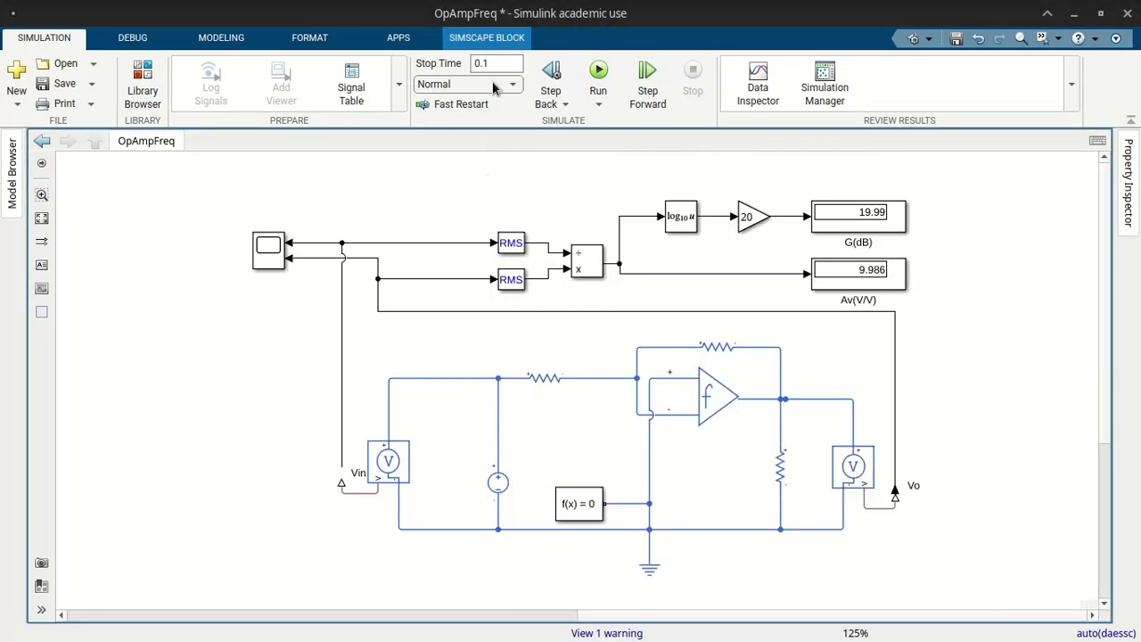
{"action": "left_click", "coordinate": [592, 81]}
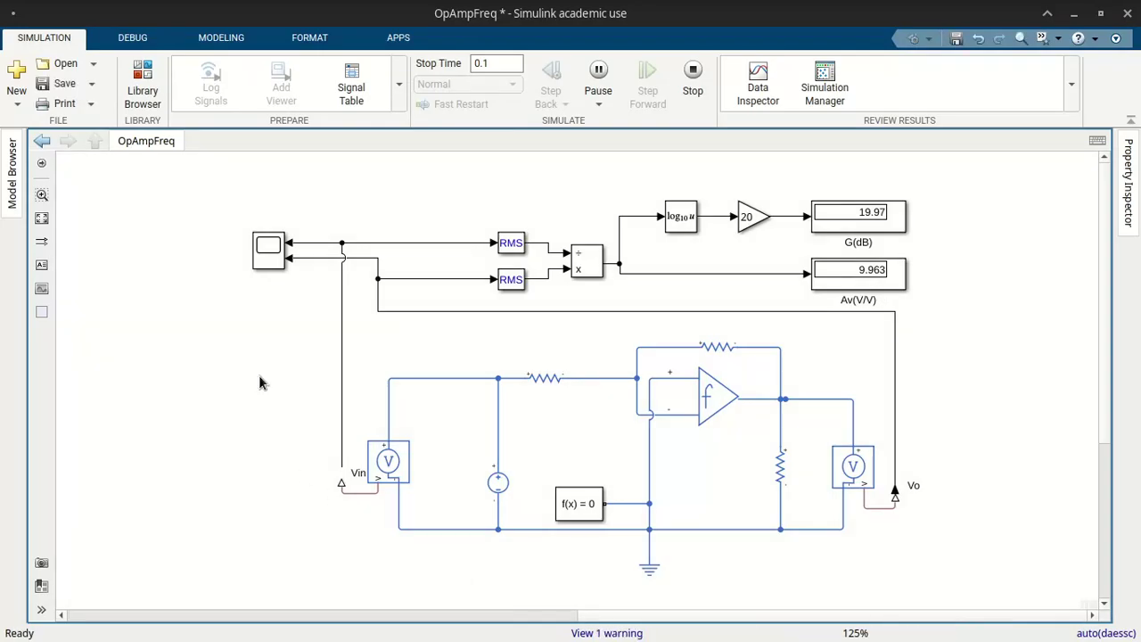
Examine a few cycles of the Vin and Vo waveforms in the scope for the 5300 Hz run.
{"action": "double_click", "coordinate": [267, 259]}
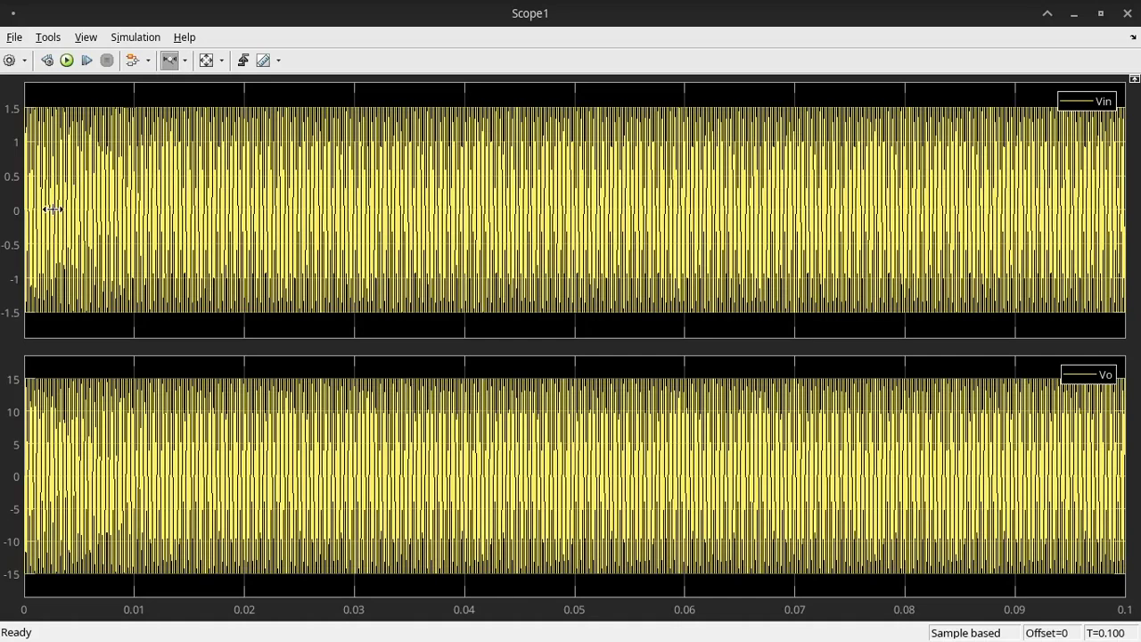
{"action": "left_click_drag", "start_coordinate": [38, 203], "coordinate": [241, 224]}
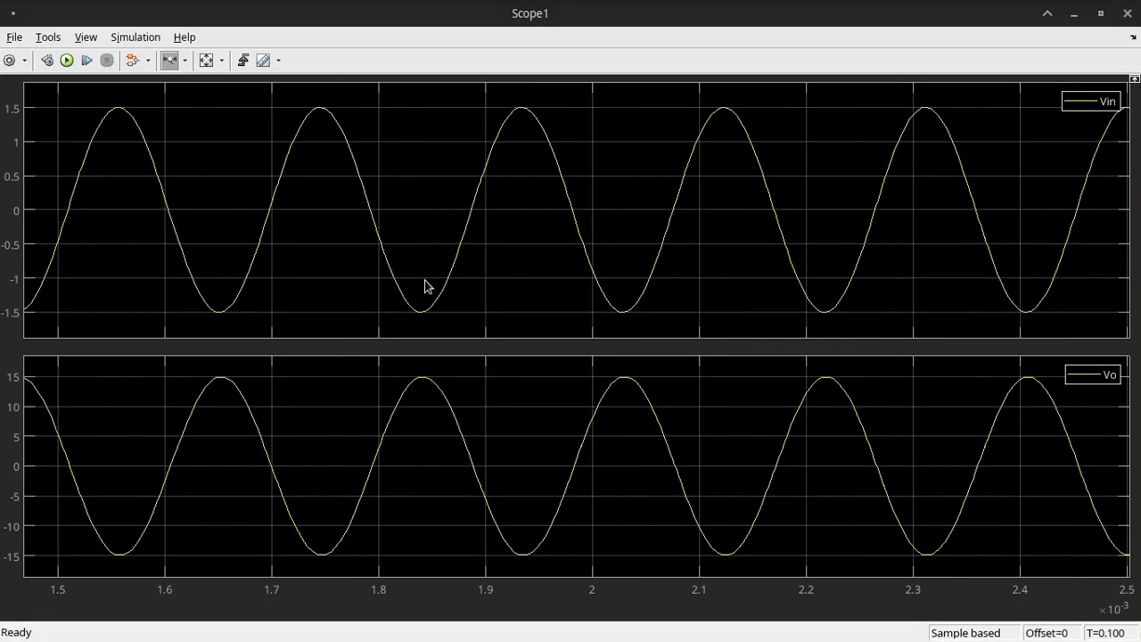
{"action": "left_click", "coordinate": [1126, 15]}
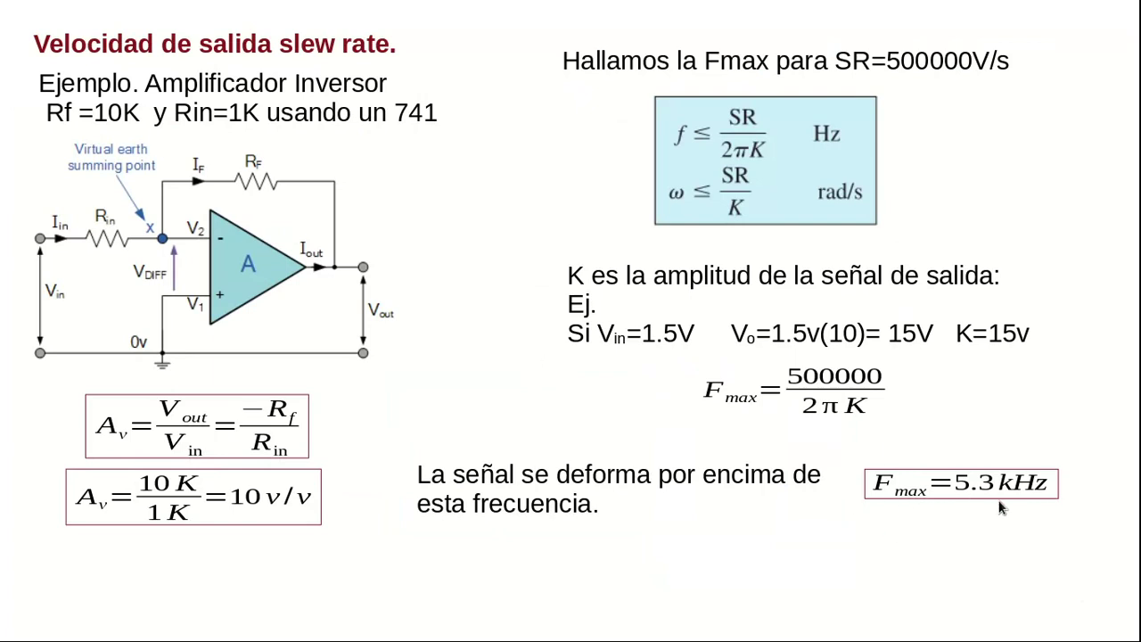
Return from the slide to the Simulink model and set the voltage source's AC voltage frequency to 10000 Hz.
{"action": "key", "text": "alt+Tab"}
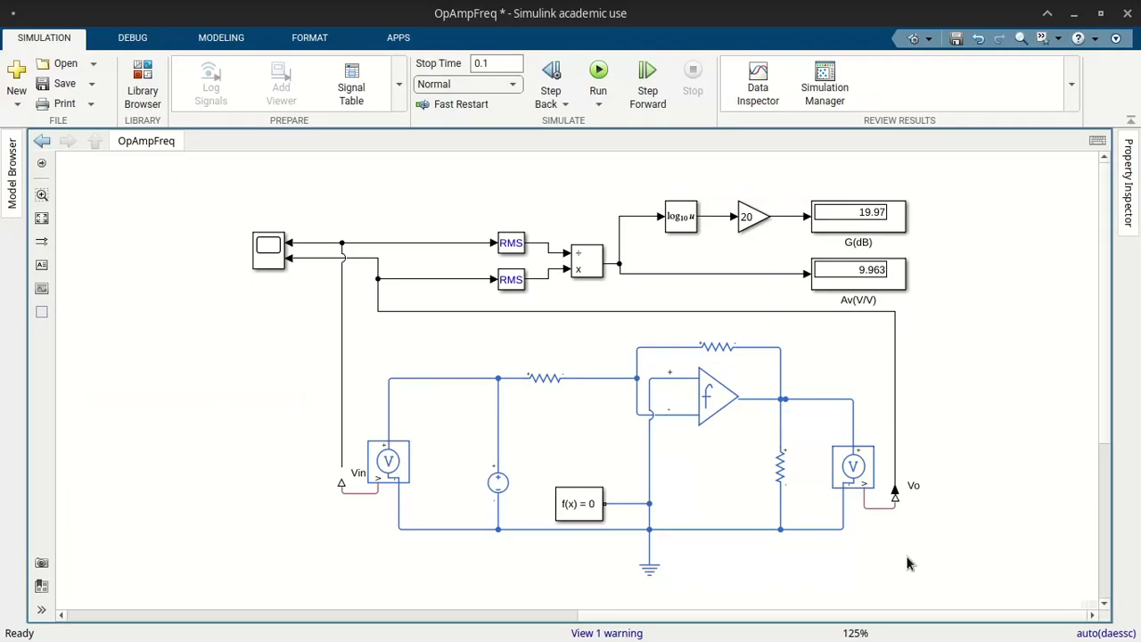
{"action": "double_click", "coordinate": [495, 481]}
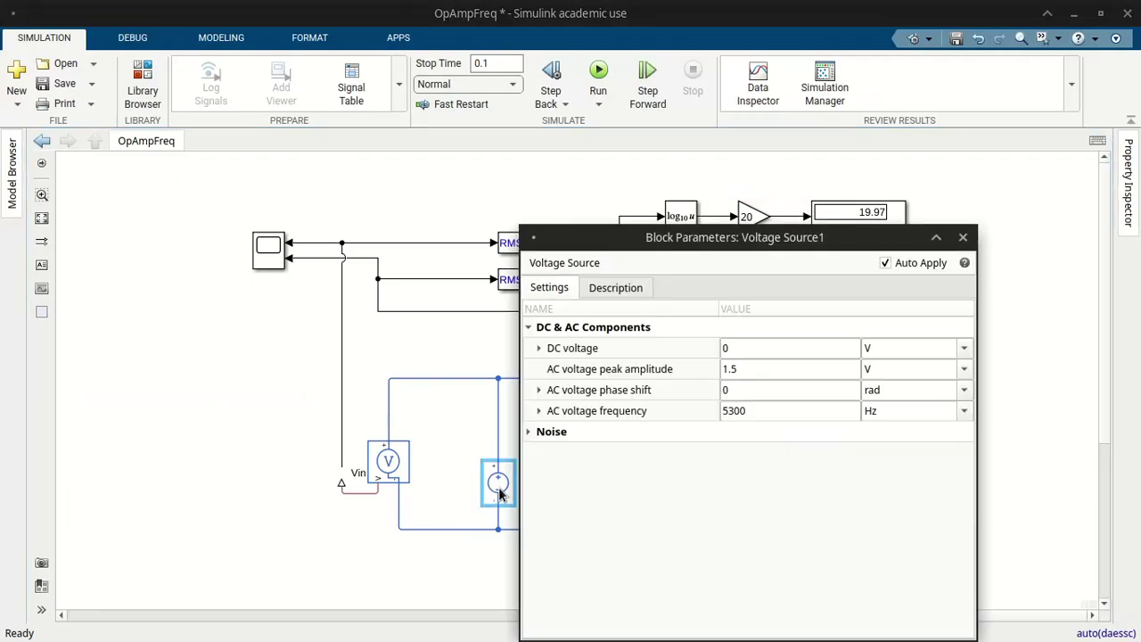
{"action": "left_click", "coordinate": [775, 412]}
{"action": "type", "text": "10"}
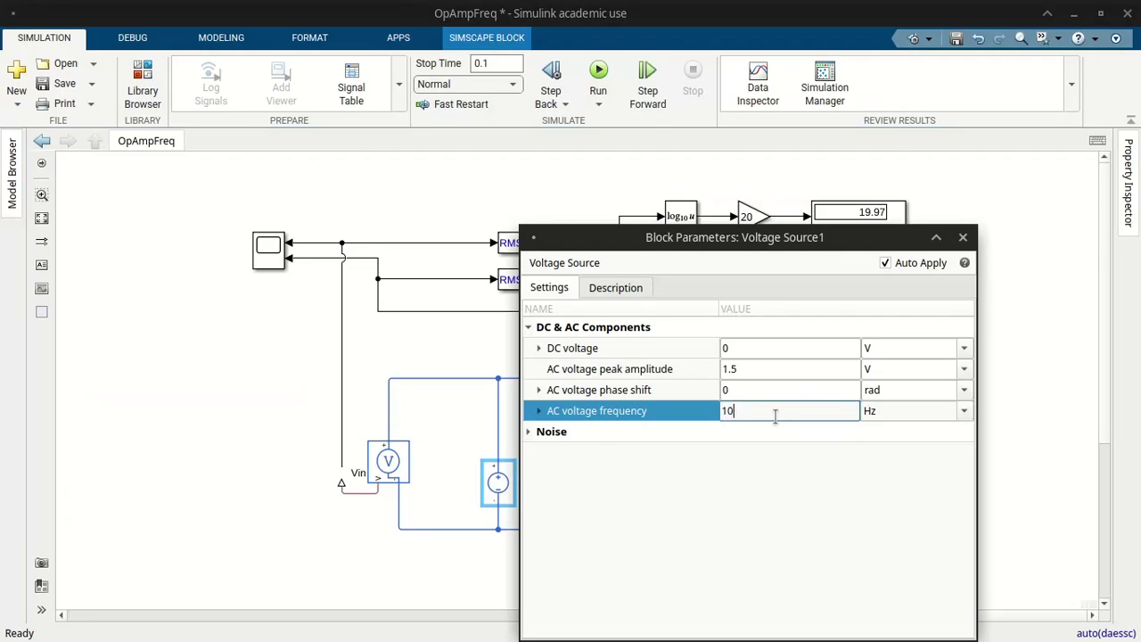
{"action": "type", "text": "000"}
{"action": "key", "text": "Tab"}
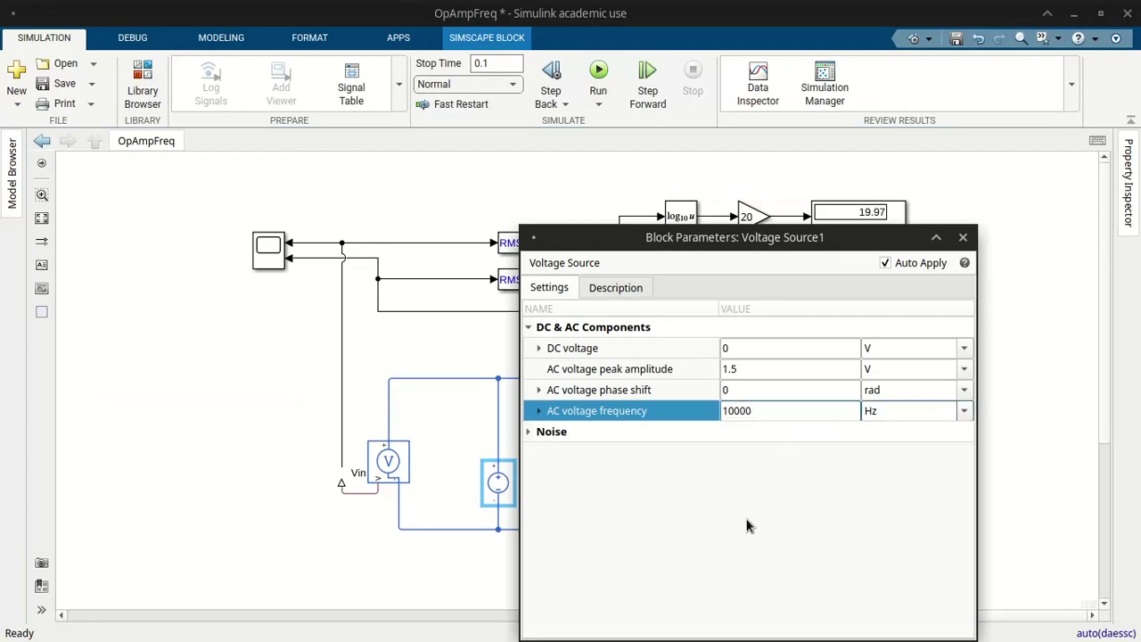
{"action": "left_click", "coordinate": [962, 238]}
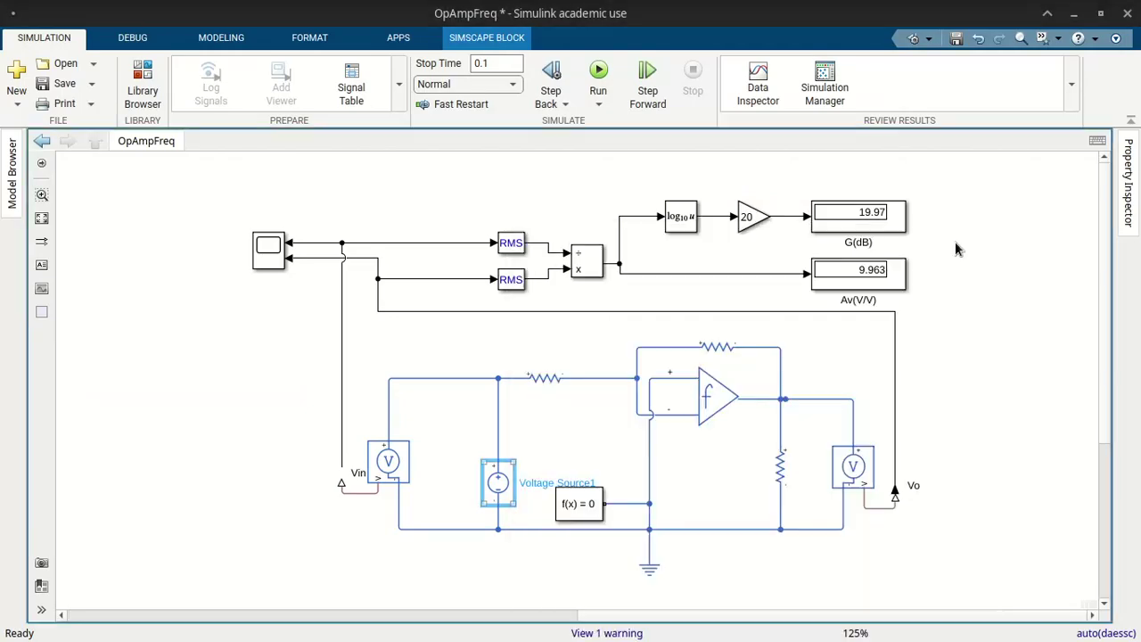
Set the RMS1 block's fundamental frequency to 10000 Hz.
{"action": "double_click", "coordinate": [513, 280]}
{"action": "double_click", "coordinate": [626, 294]}
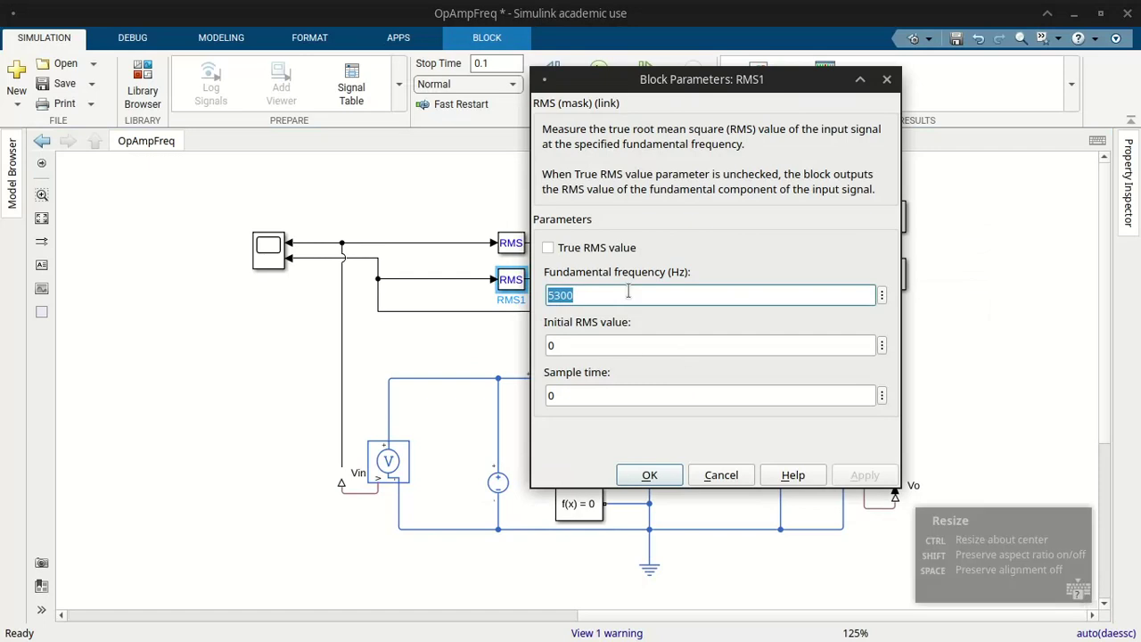
{"action": "type", "text": "10000"}
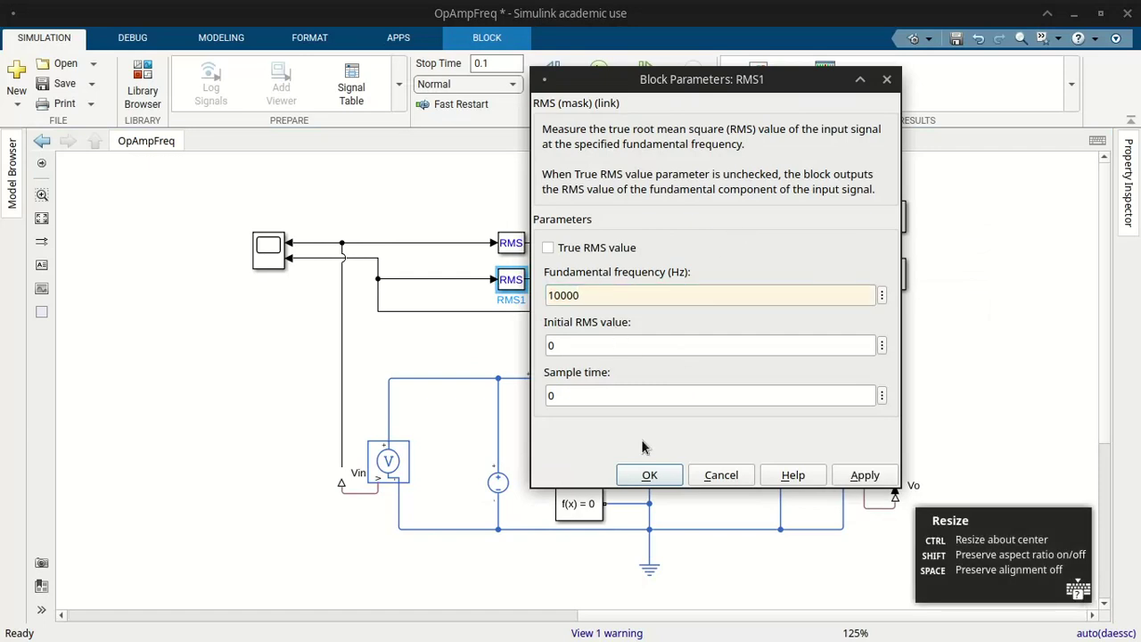
{"action": "left_click", "coordinate": [638, 470]}
Set the fundamental frequency of the upper RMS block, fed by Vin, to 10000 Hz.
{"action": "double_click", "coordinate": [510, 242]}
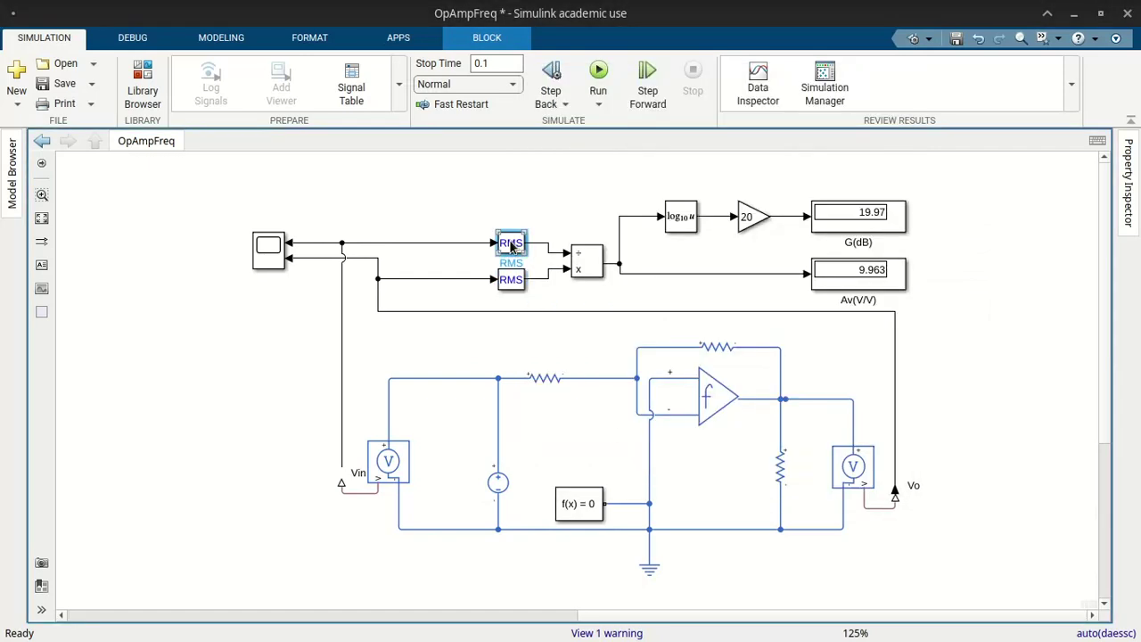
{"action": "double_click", "coordinate": [610, 258]}
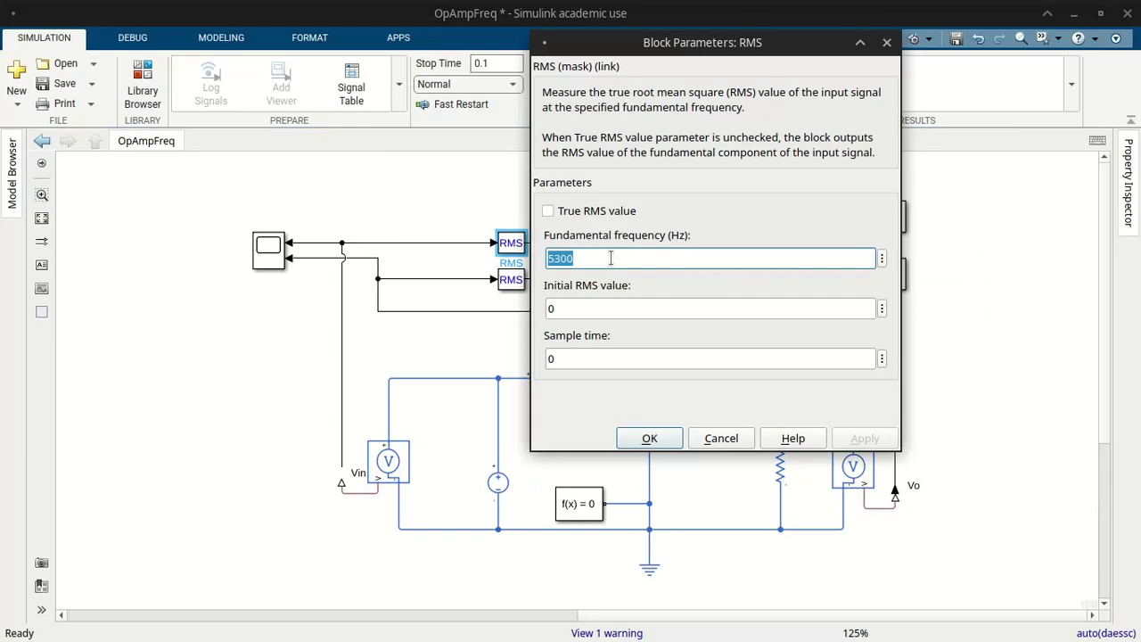
{"action": "type", "text": "11"}
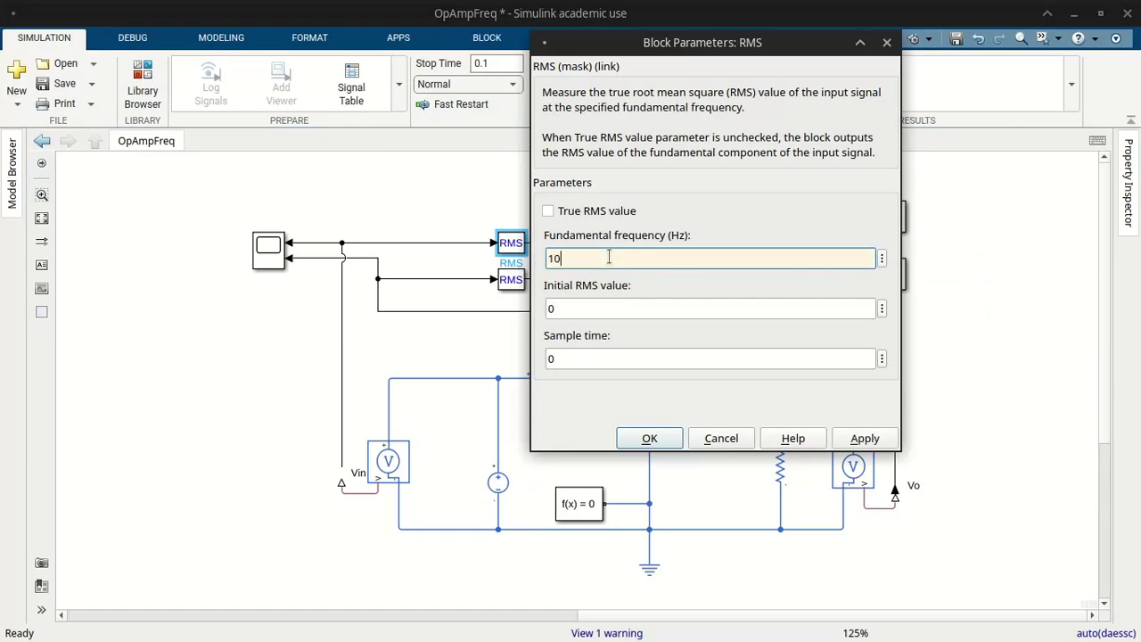
{"action": "type", "text": "000"}
{"action": "left_click", "coordinate": [638, 436]}
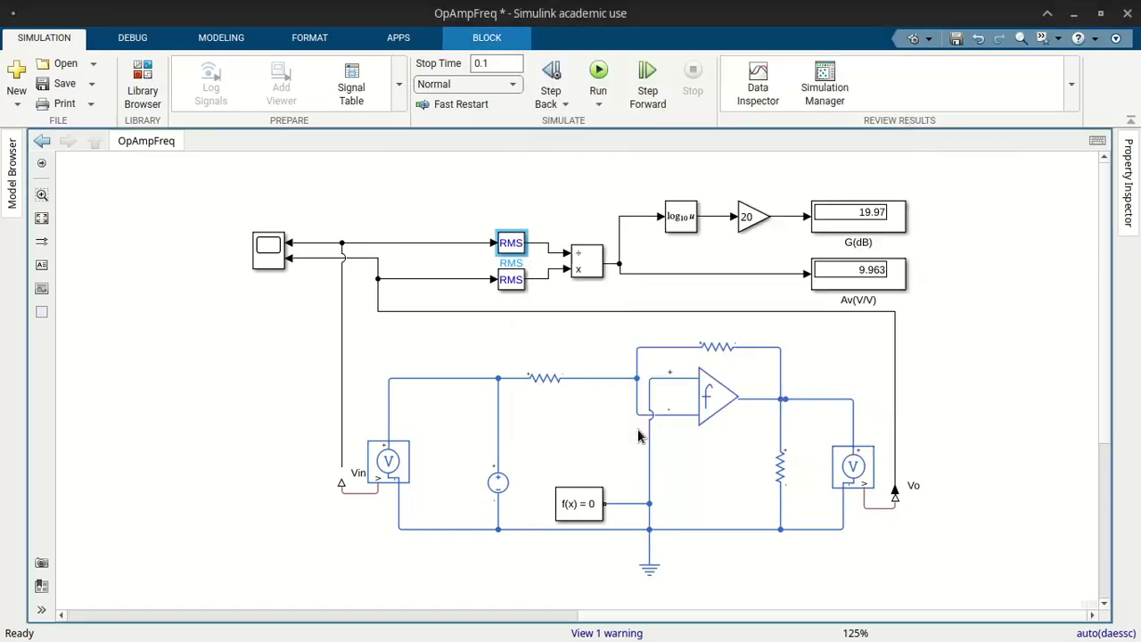
{"action": "left_click", "coordinate": [243, 381]}
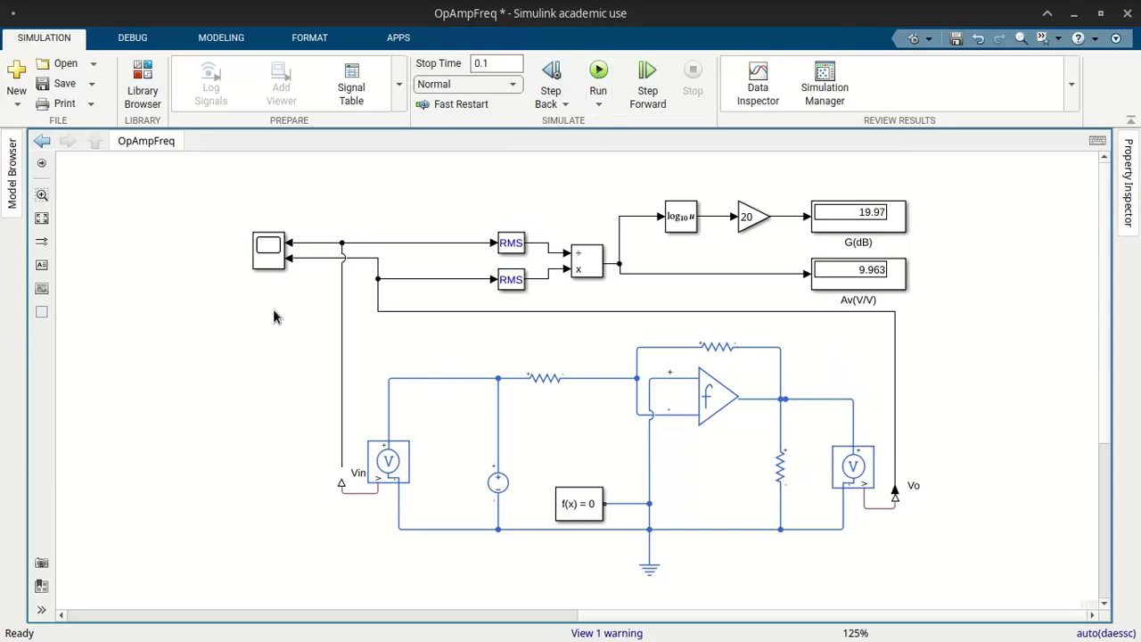
Set the simulation stop time to 0.01, run the simulation and check the G(dB) and Av(V/V) displays.
{"action": "left_click", "coordinate": [502, 61]}
{"action": "left_click", "coordinate": [592, 69]}
{"action": "left_click", "coordinate": [840, 230]}
{"action": "left_click", "coordinate": [863, 283]}
{"action": "left_click", "coordinate": [528, 301]}
Compare a few cycles of the 10 kHz Vin and Vo waveforms in the scope and switch to the slide presentation.
{"action": "double_click", "coordinate": [267, 249]}
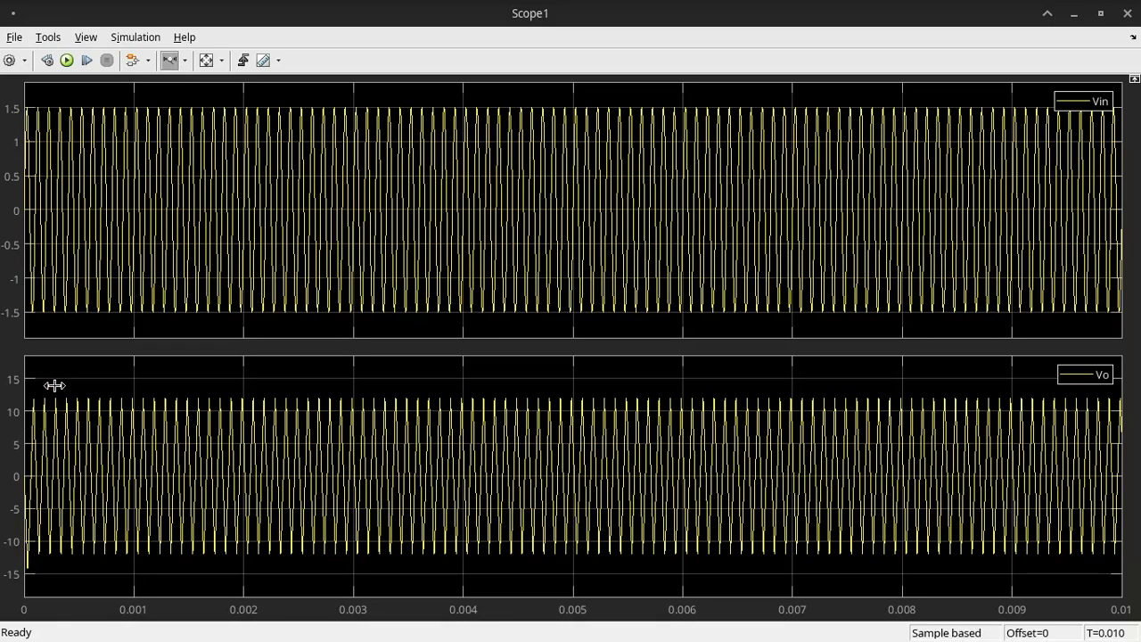
{"action": "left_click_drag", "start_coordinate": [387, 208], "coordinate": [583, 232]}
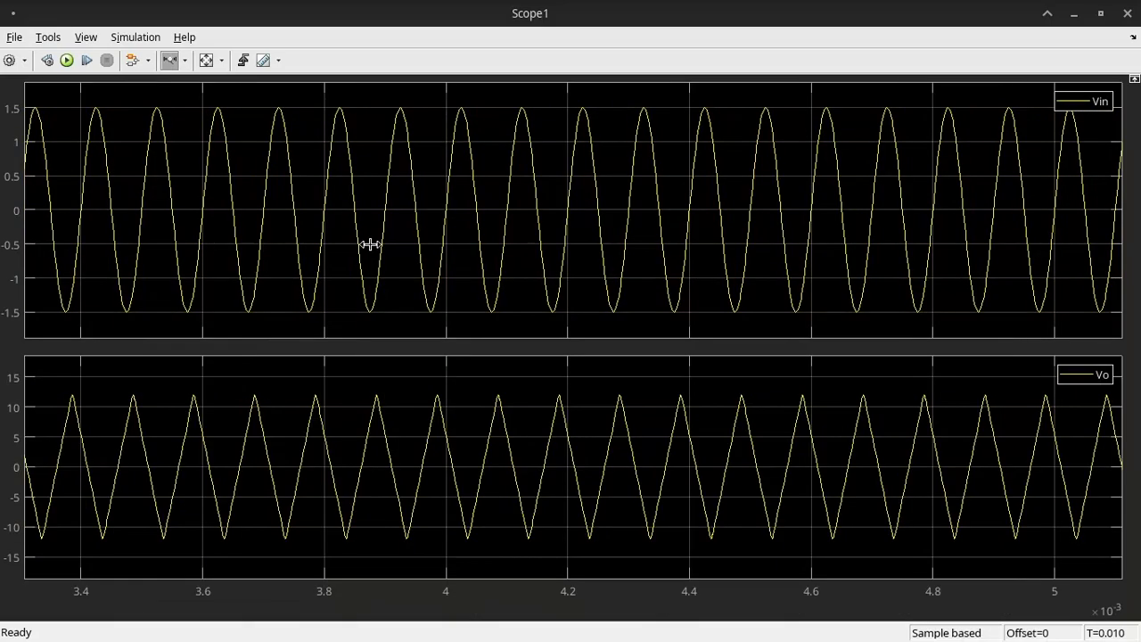
{"action": "left_click_drag", "start_coordinate": [314, 242], "coordinate": [489, 242]}
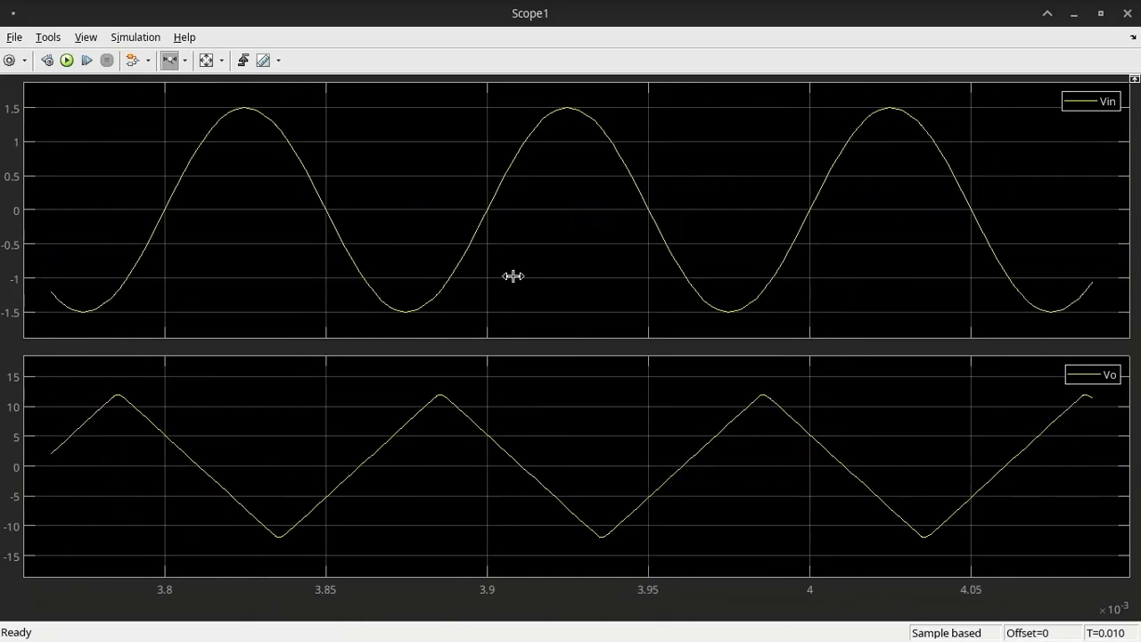
{"action": "scroll", "coordinate": [512, 276], "scroll_direction": "down", "scroll_amount": 3}
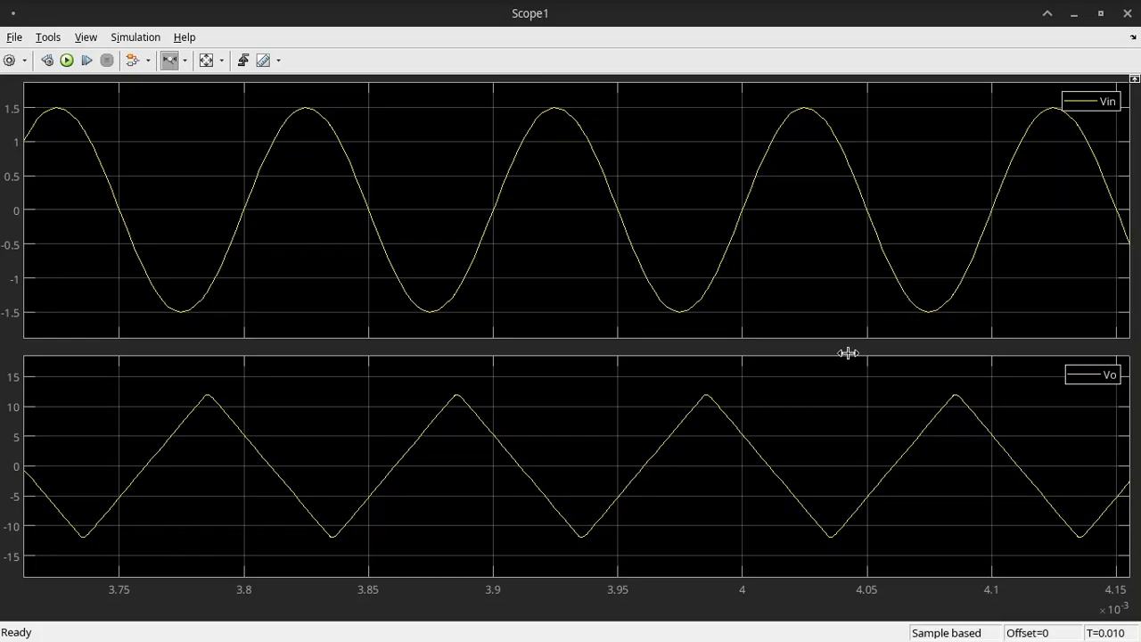
{"action": "left_click", "coordinate": [1128, 13]}
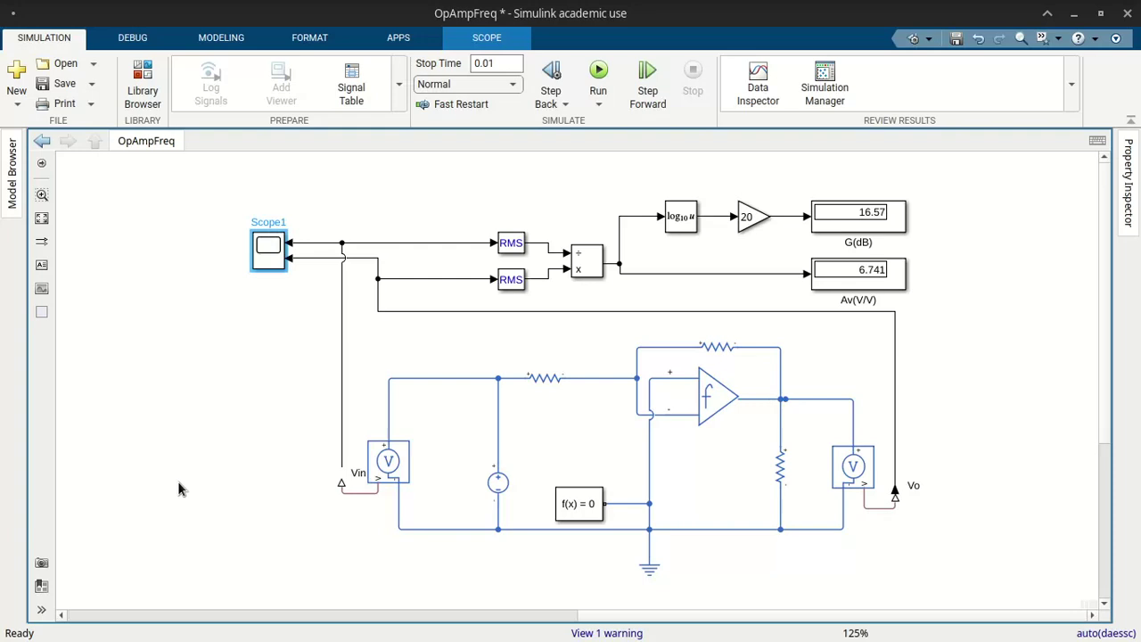
{"action": "left_click", "coordinate": [210, 428]}
{"action": "key", "text": "alt+Tab"}
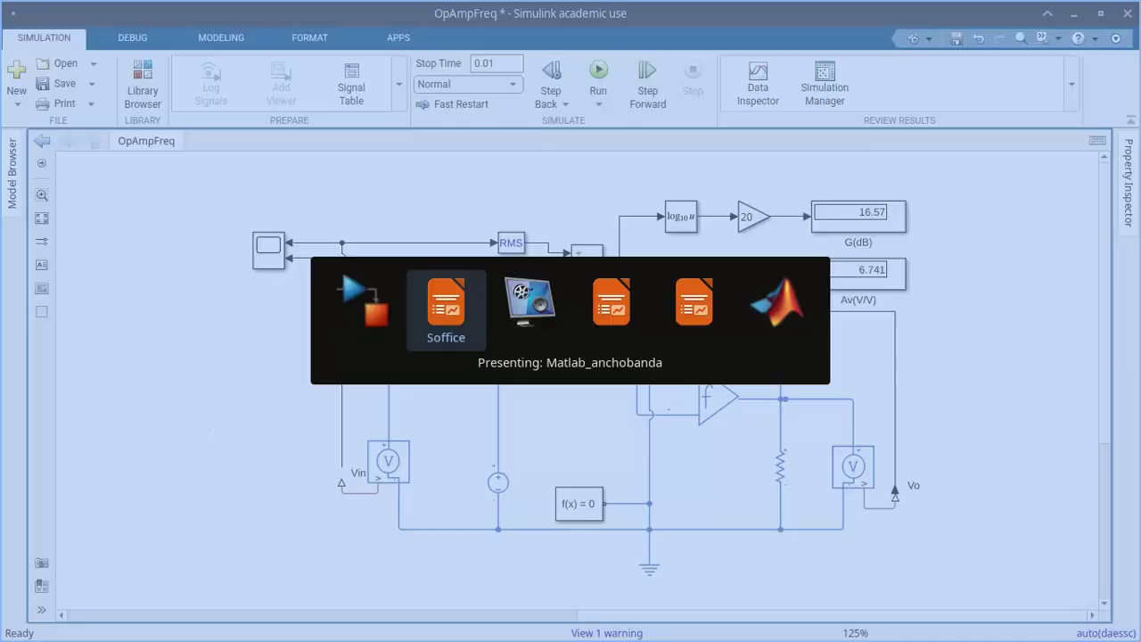
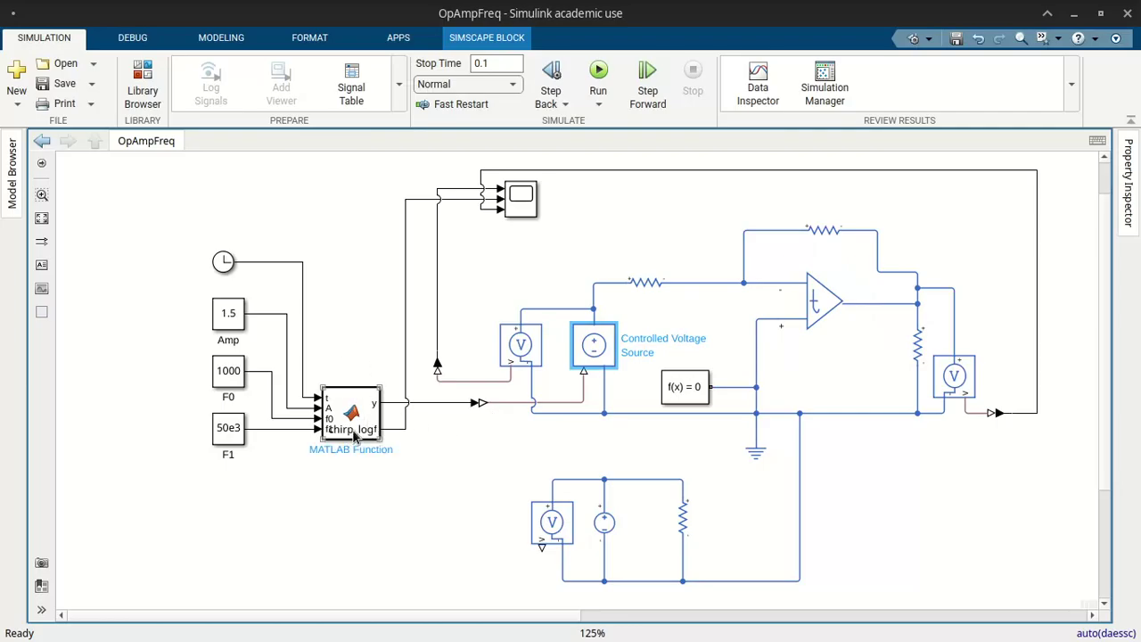
In the chirp test model, review the amplitude and frequency parameters of the Voltage Source in the lower circuit.
{"action": "left_click", "coordinate": [364, 426]}
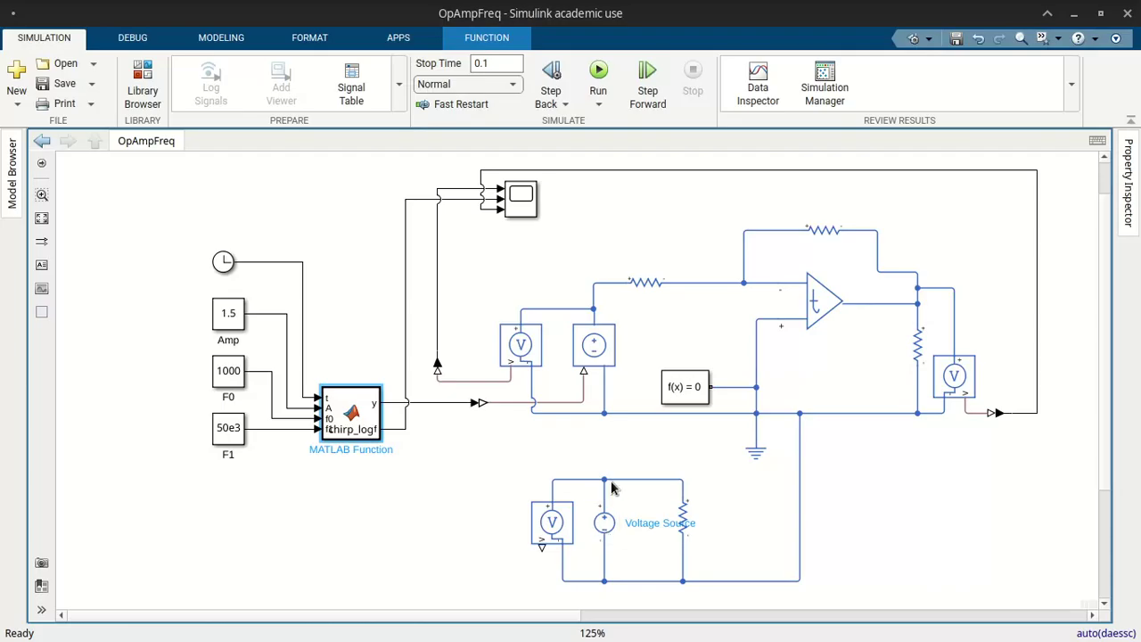
{"action": "double_click", "coordinate": [603, 524]}
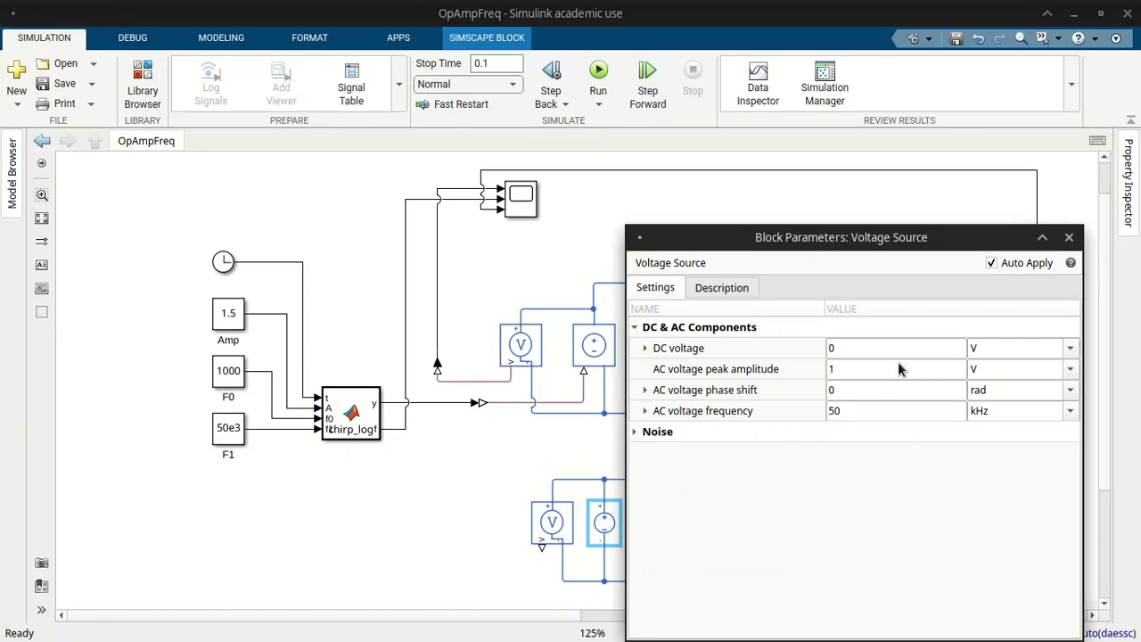
{"action": "left_click", "coordinate": [1067, 239]}
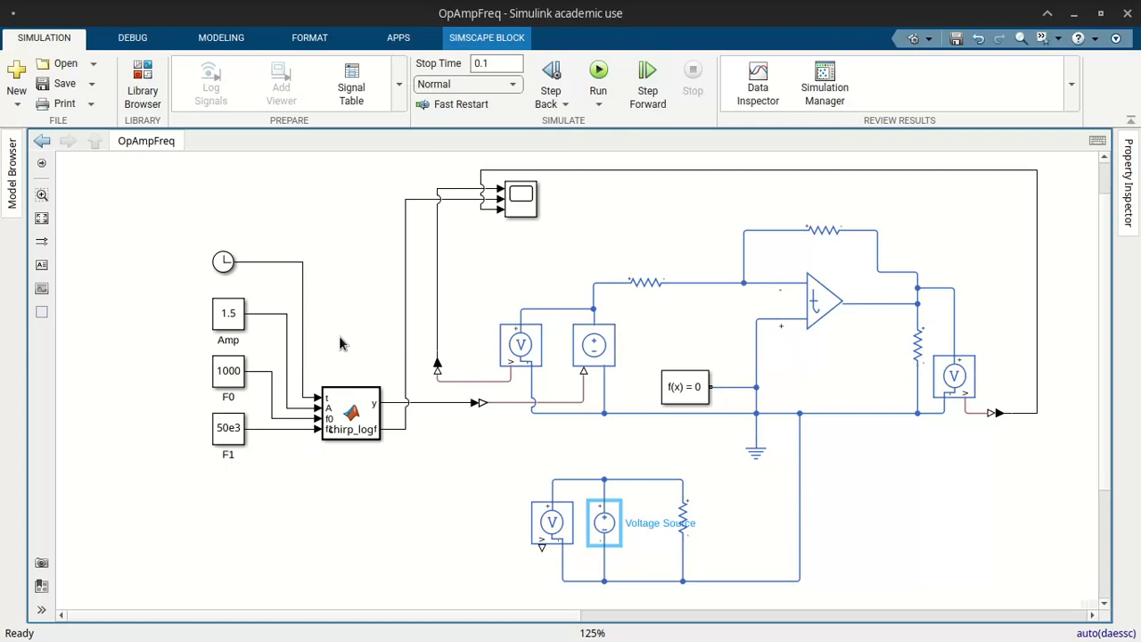
Review the chirp_log code in the MATLAB Function block, covering the duration T and the sine and square output lines, and return to the model.
{"action": "left_click", "coordinate": [346, 421]}
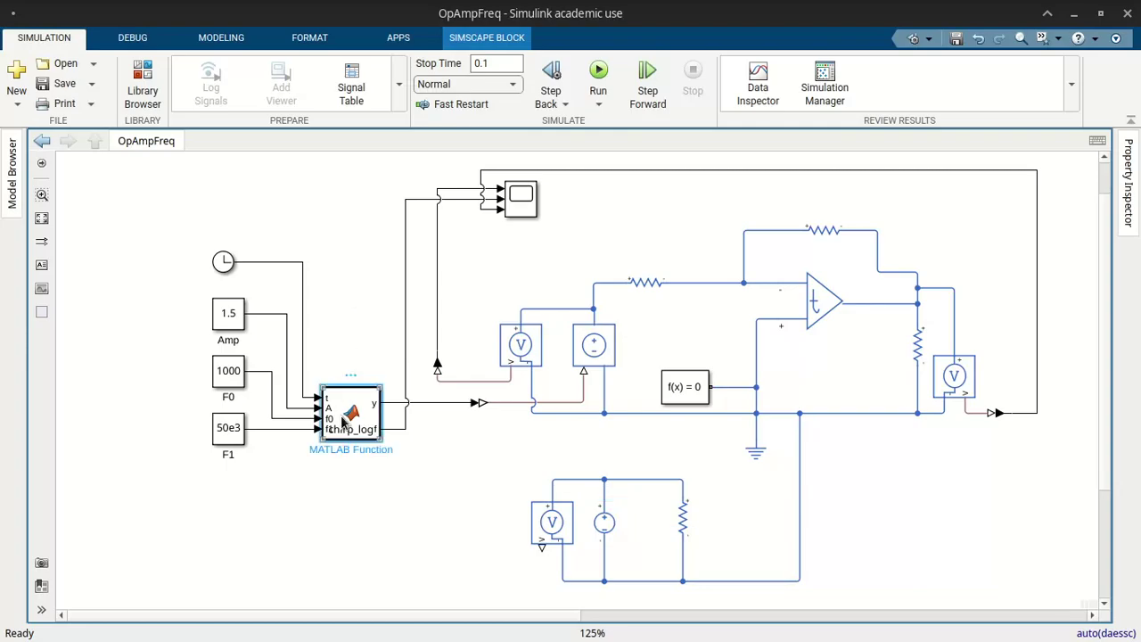
{"action": "double_click", "coordinate": [346, 421]}
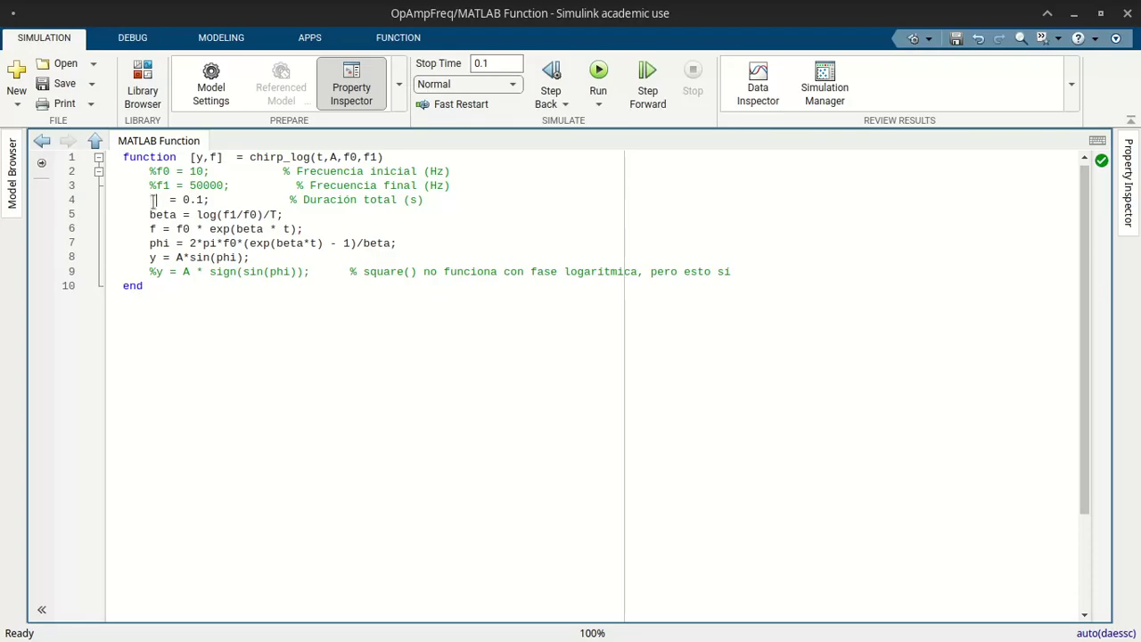
{"action": "left_click_drag", "start_coordinate": [149, 200], "coordinate": [210, 200]}
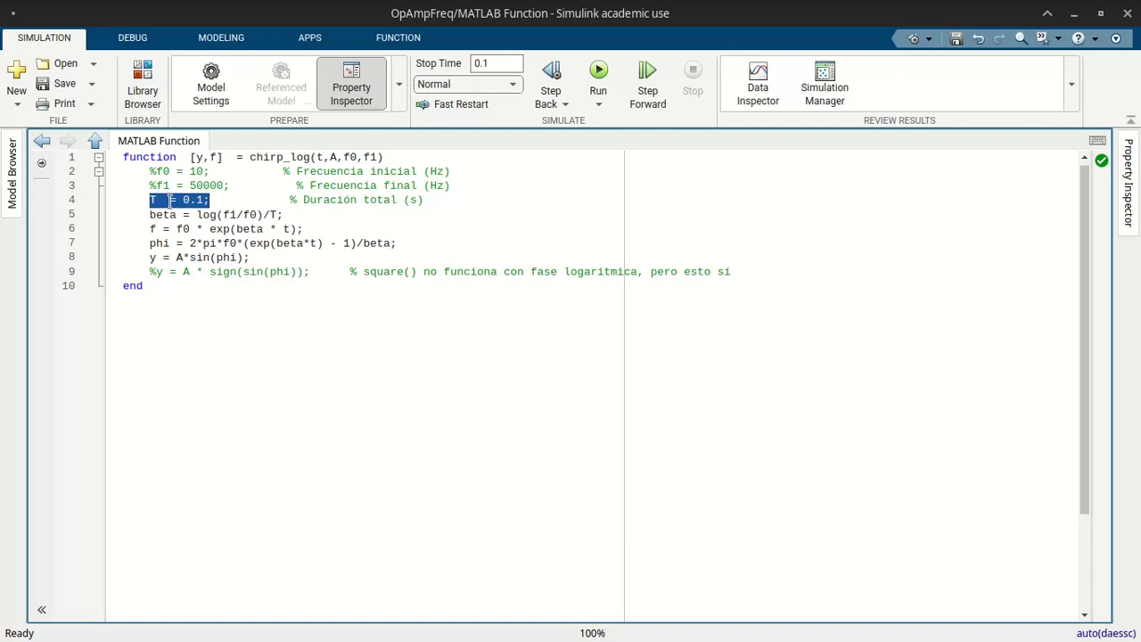
{"action": "left_click", "coordinate": [149, 259]}
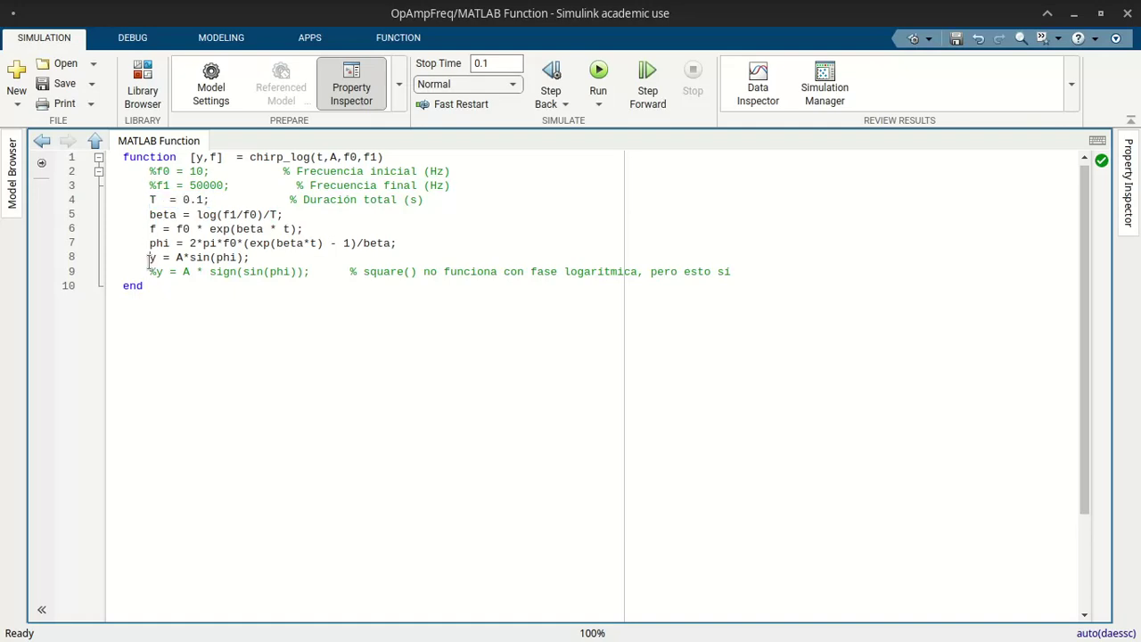
{"action": "left_click_drag", "start_coordinate": [149, 259], "coordinate": [251, 258]}
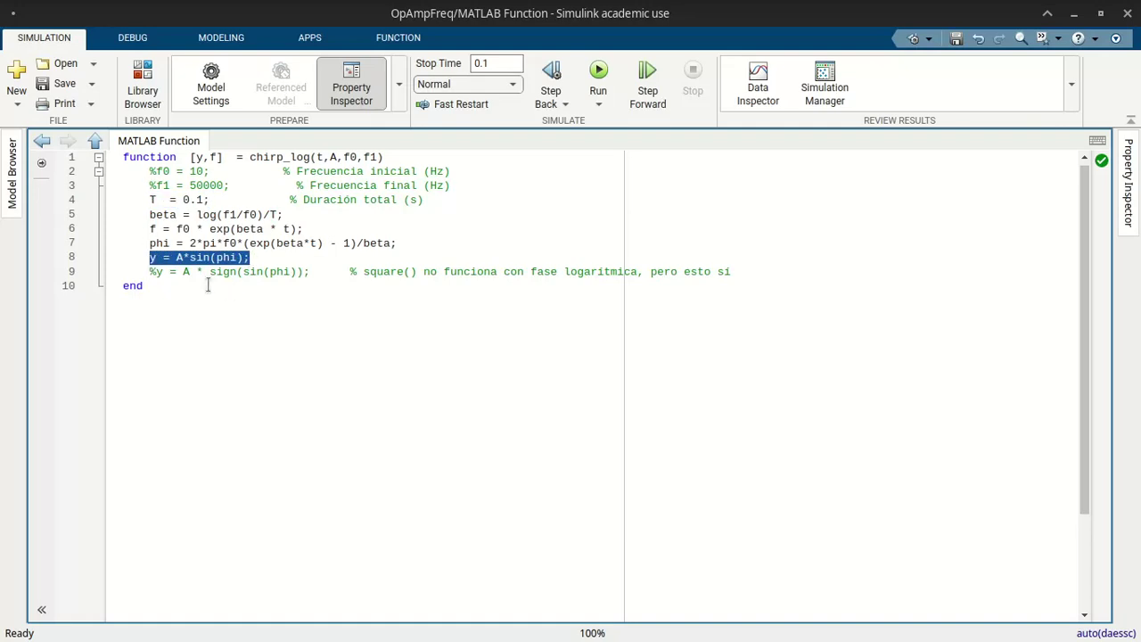
{"action": "left_click_drag", "start_coordinate": [156, 272], "coordinate": [747, 271]}
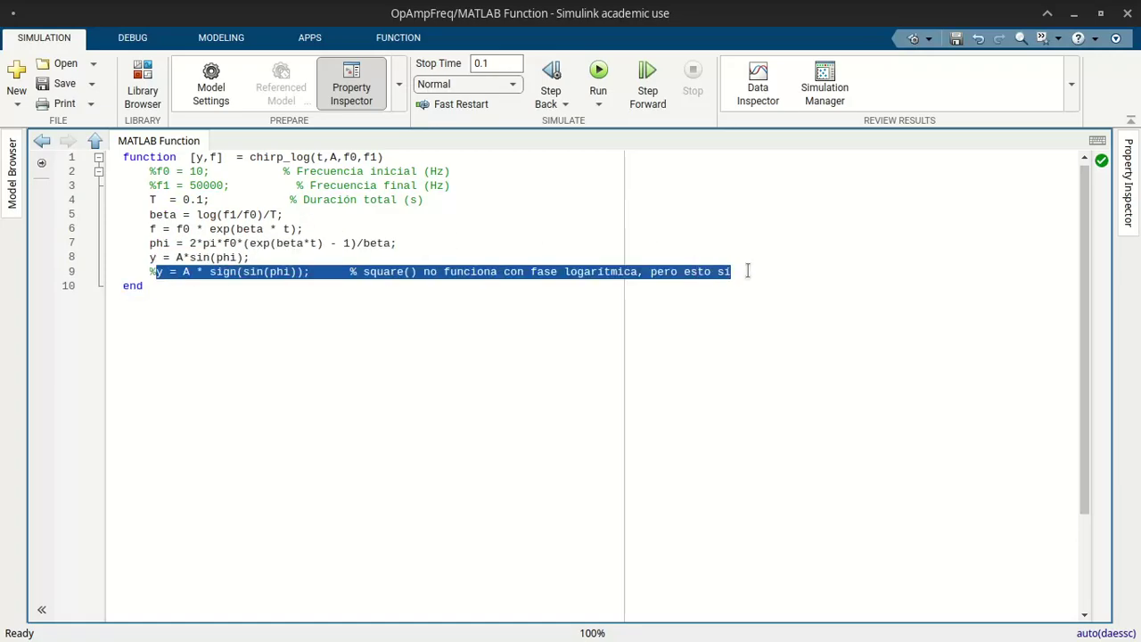
{"action": "left_click", "coordinate": [172, 290]}
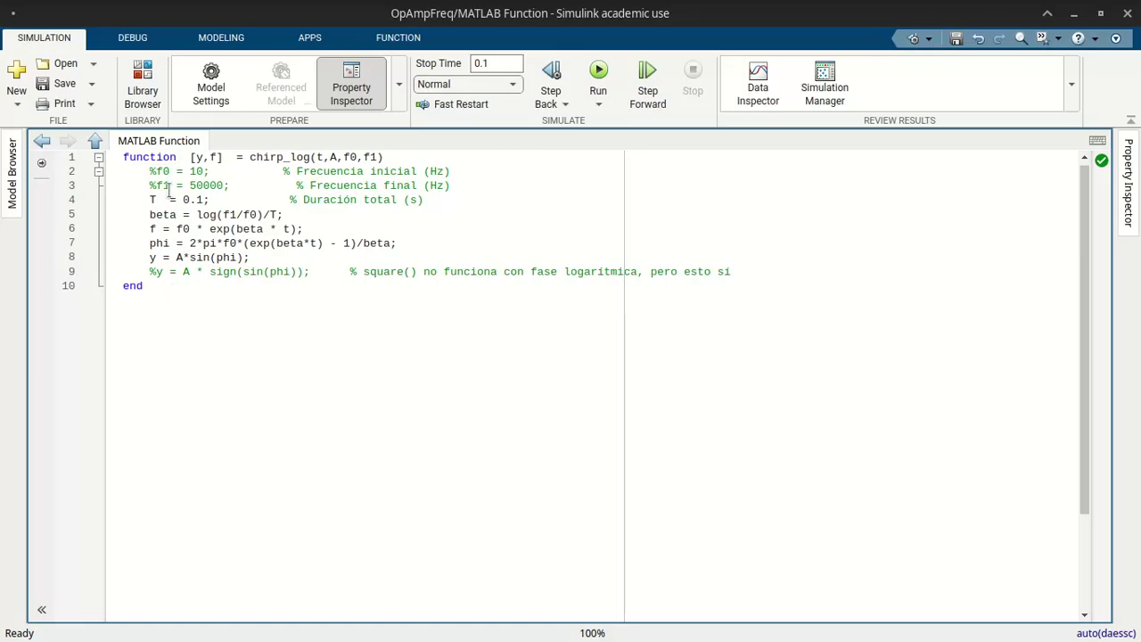
{"action": "triple_click", "coordinate": [175, 257]}
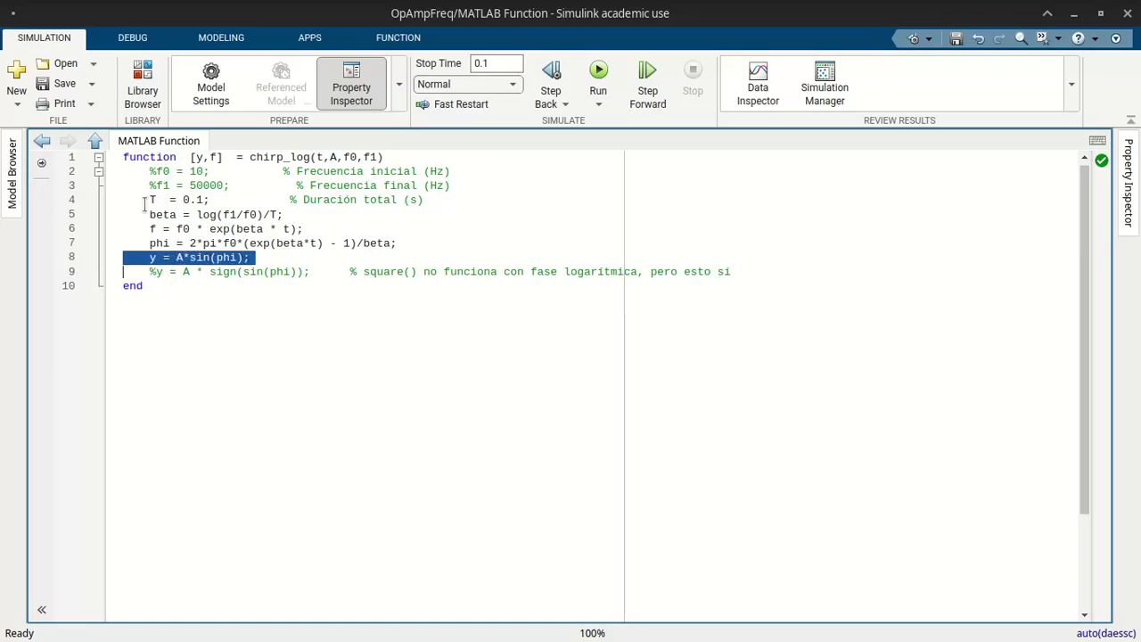
{"action": "left_click", "coordinate": [96, 141]}
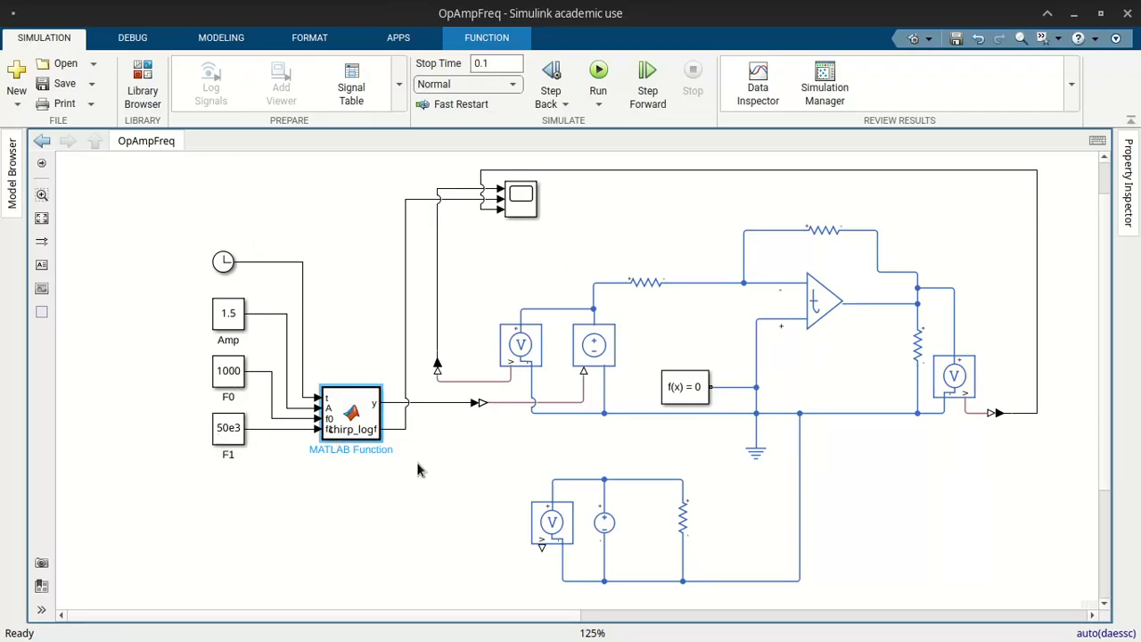
{"action": "left_click", "coordinate": [470, 502]}
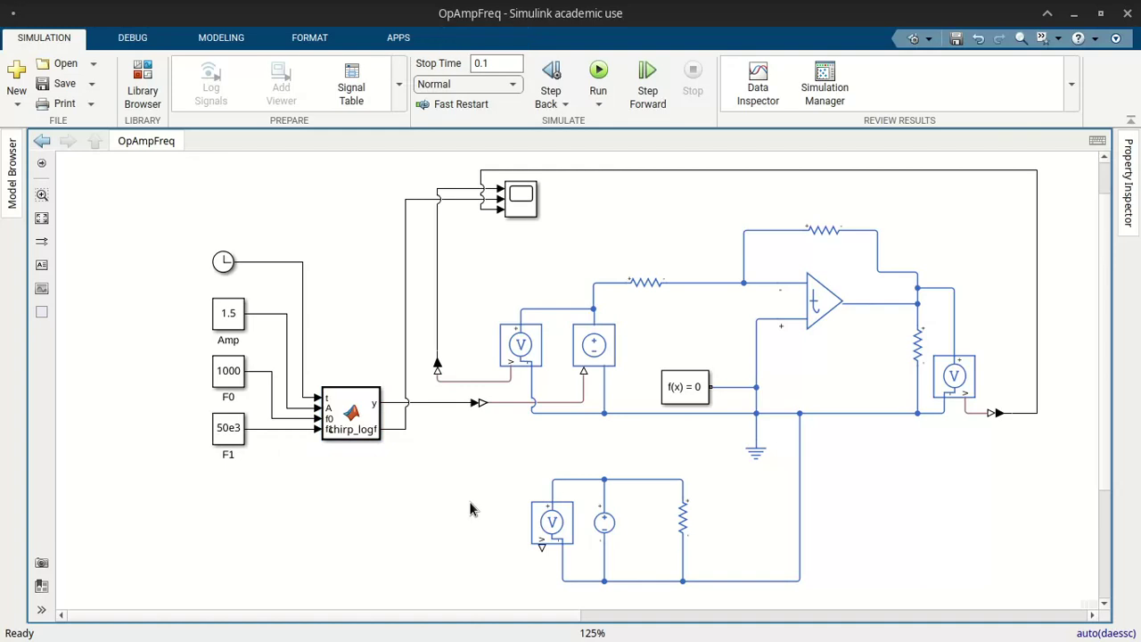
Recheck the Fmax slide, then run the chirp simulation and show its full sweep in the scope.
{"action": "key", "text": "alt+Tab"}
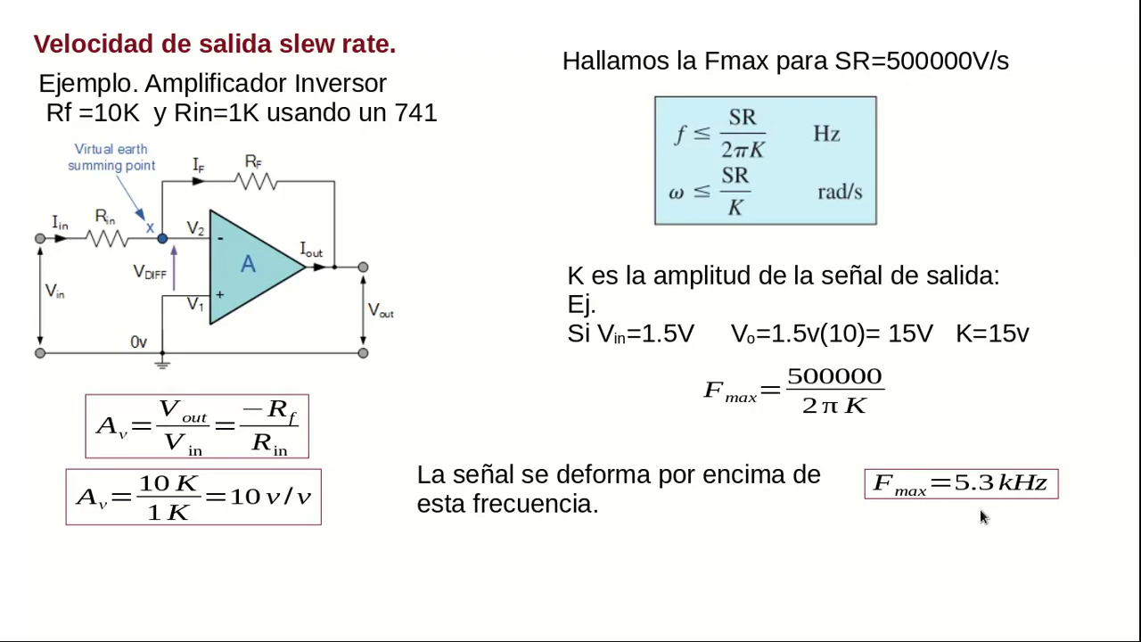
{"action": "key", "text": "alt+Tab"}
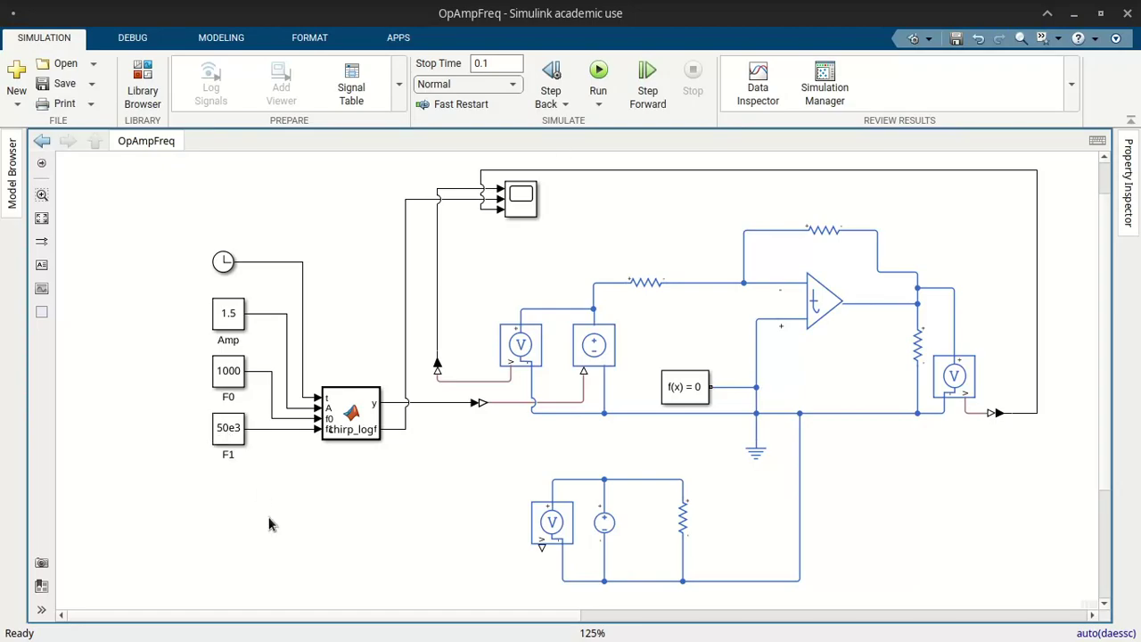
{"action": "left_click", "coordinate": [598, 71]}
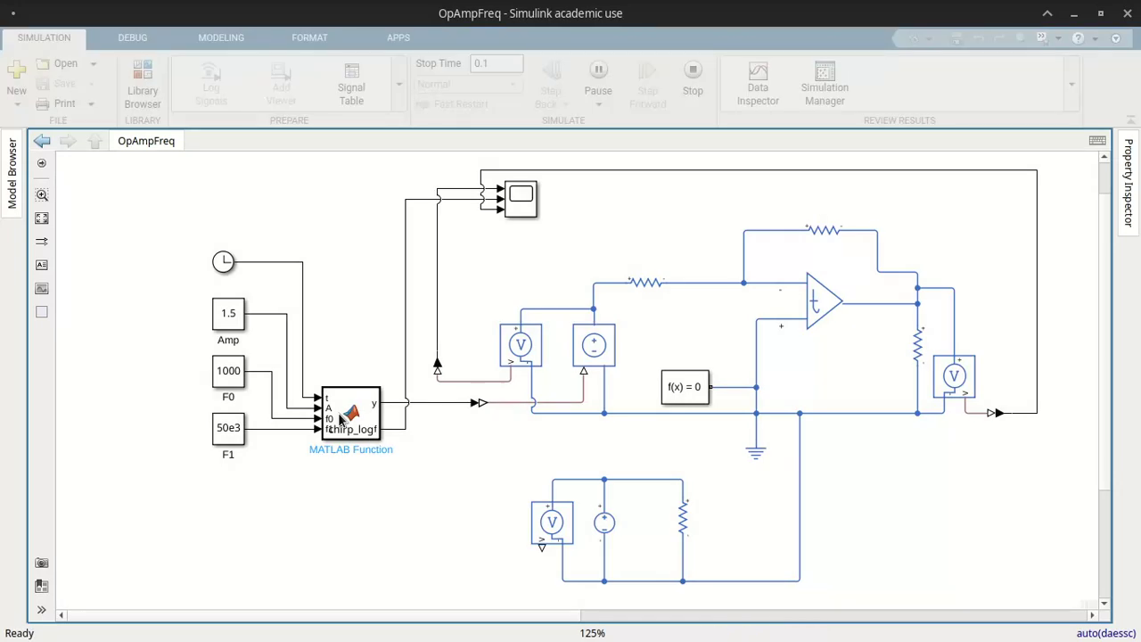
{"action": "left_click", "coordinate": [521, 200]}
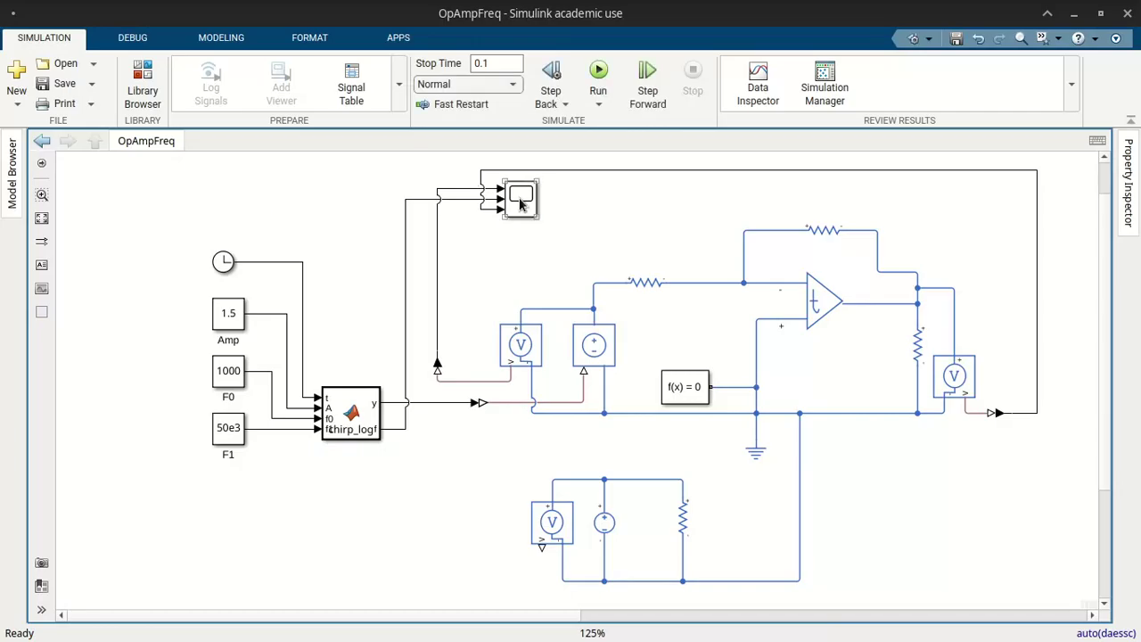
{"action": "double_click", "coordinate": [519, 197]}
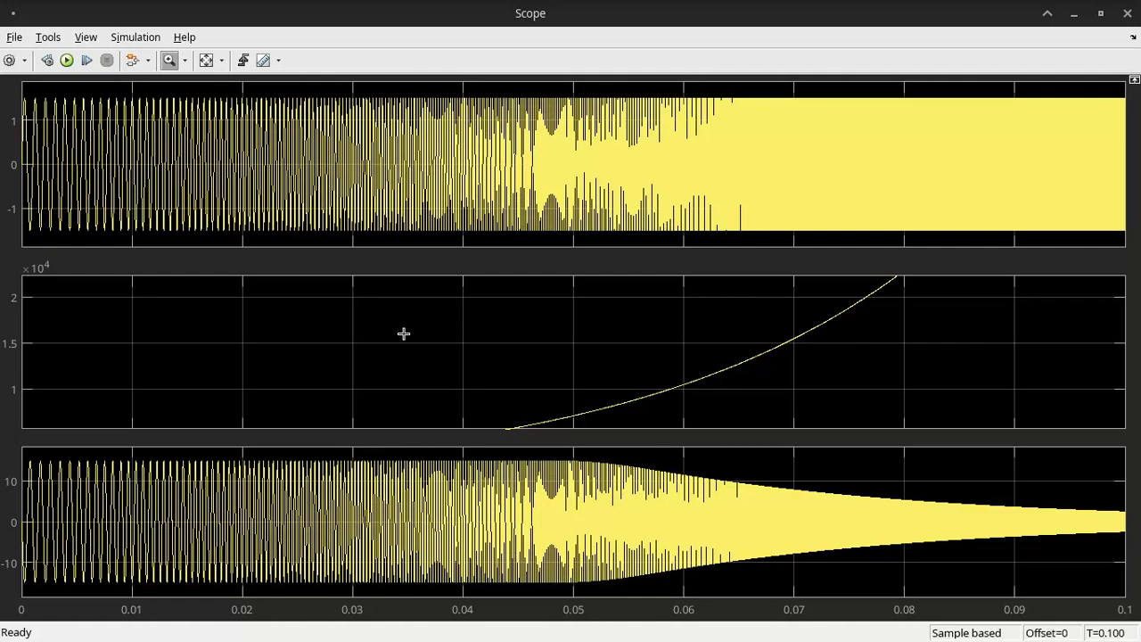
{"action": "left_click", "coordinate": [204, 59]}
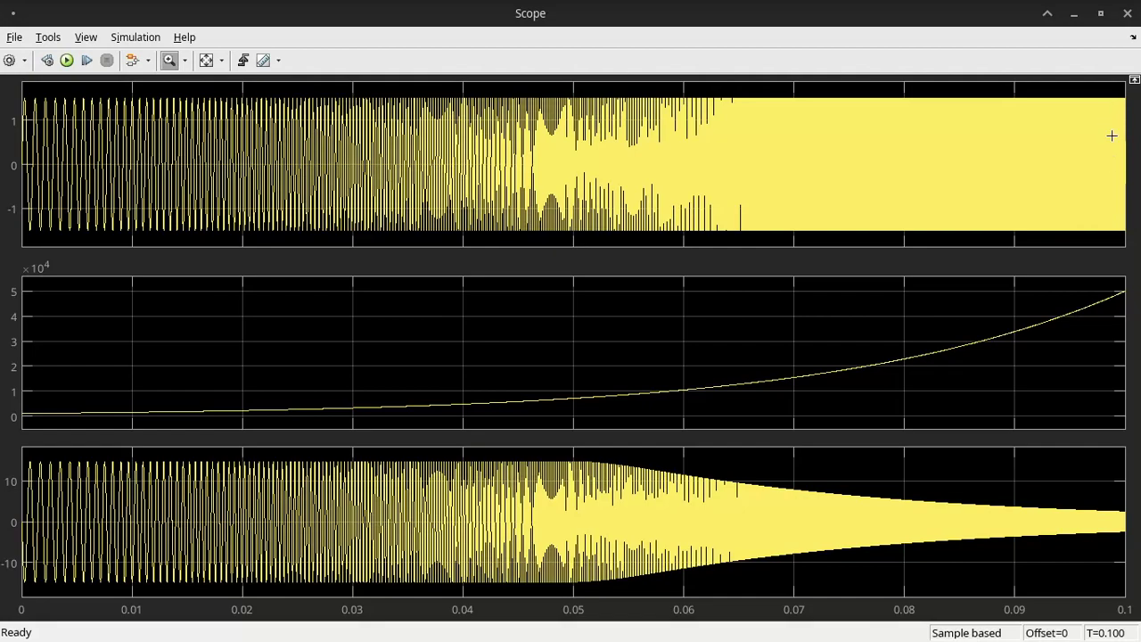
Inspect the input and output waveforms at the end of the sweep, from about 0.0988 to 0.1 s, and restore the full view.
{"action": "left_click_drag", "start_coordinate": [1112, 135], "coordinate": [1124, 249]}
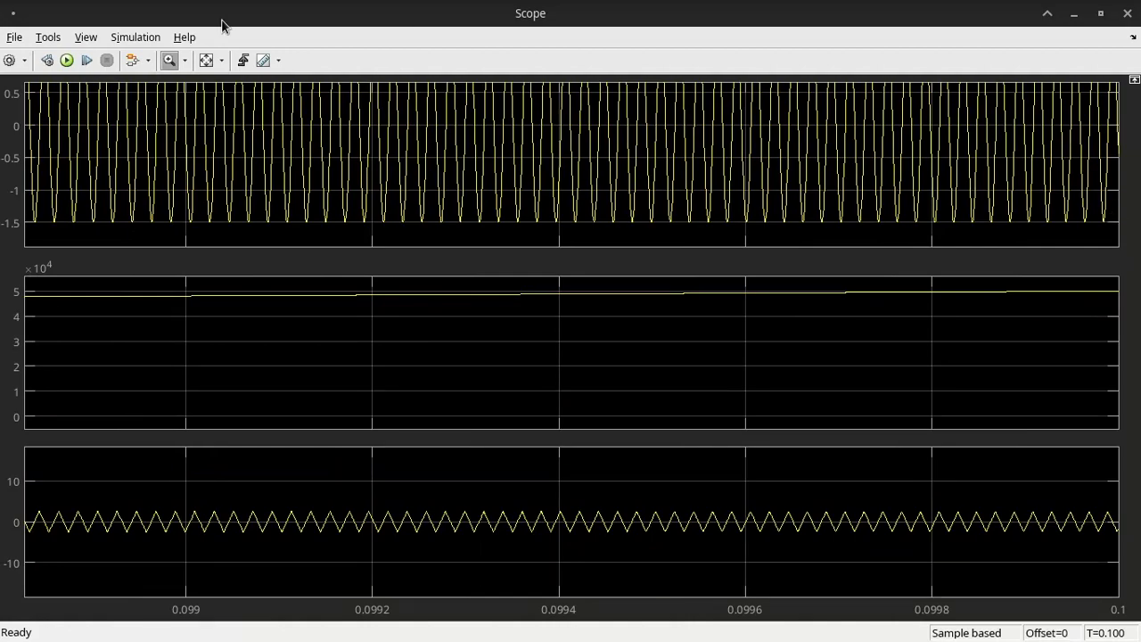
{"action": "left_click", "coordinate": [207, 63]}
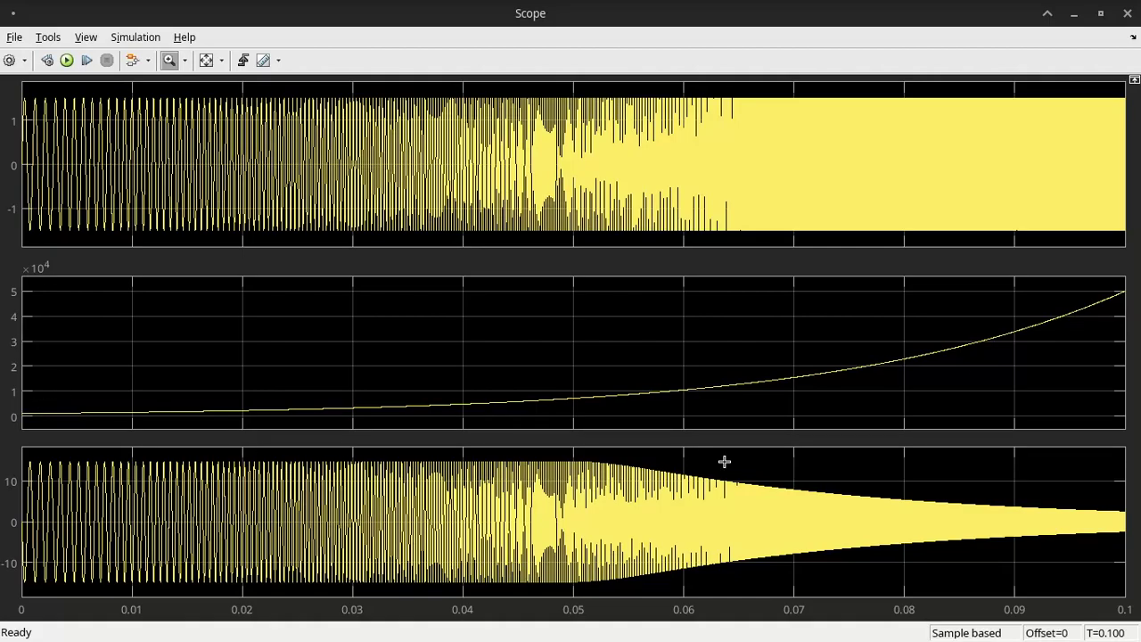
{"action": "left_click", "coordinate": [205, 59]}
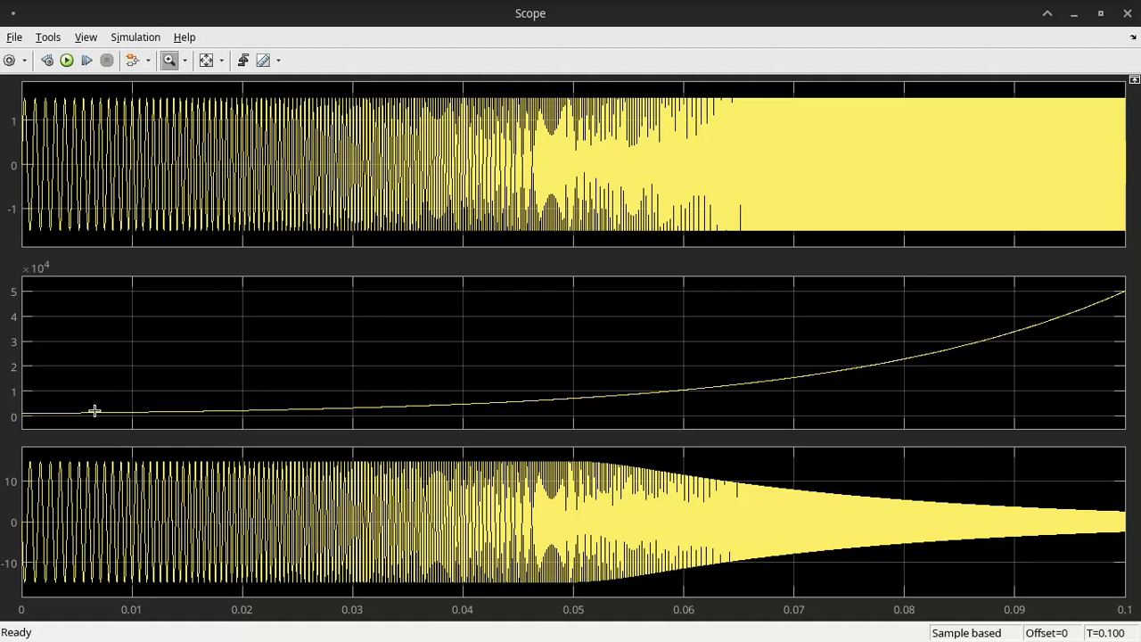
Compare the input and output waveforms in the low-frequency part of the sweep, around 0.0075 to 0.01 s, and restore the full view.
{"action": "left_click_drag", "start_coordinate": [106, 401], "coordinate": [147, 422]}
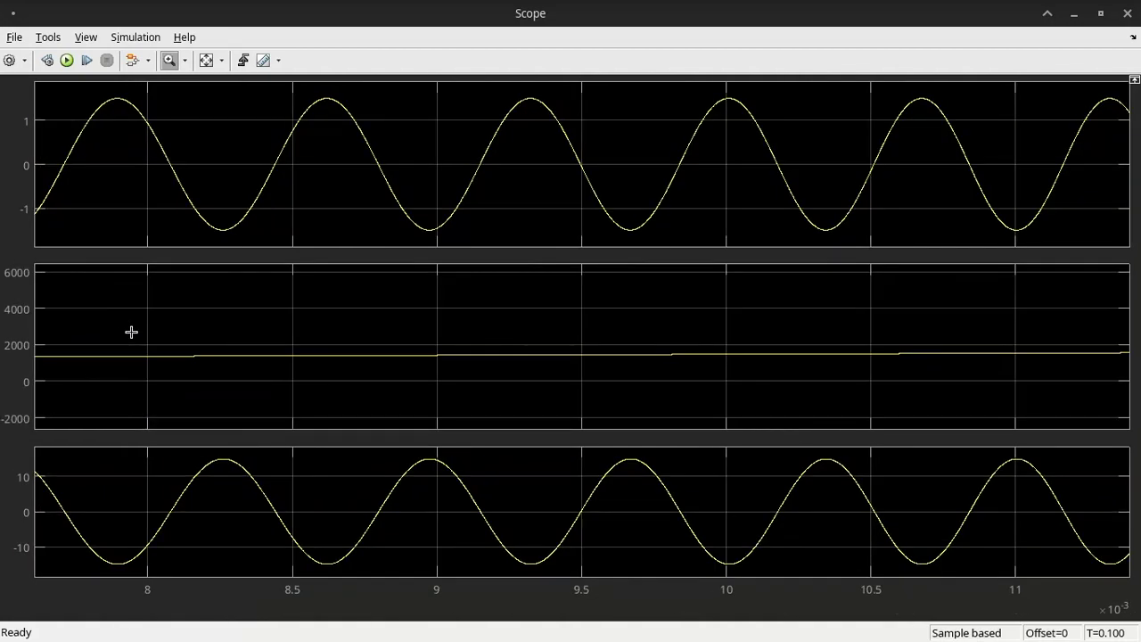
{"action": "left_click_drag", "start_coordinate": [131, 331], "coordinate": [515, 378]}
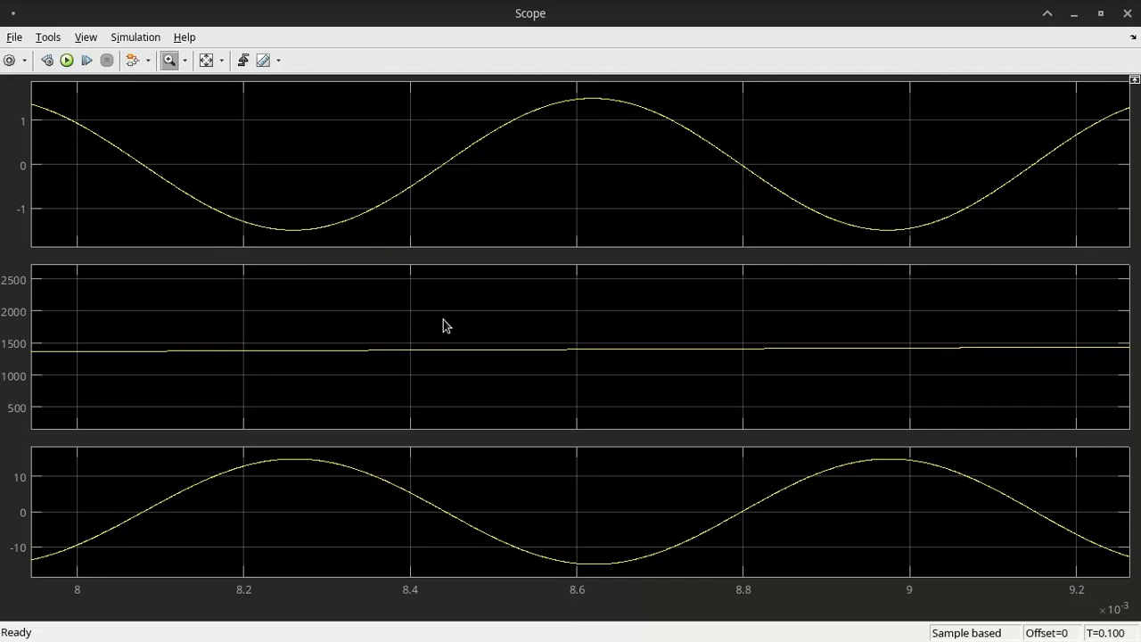
{"action": "scroll", "coordinate": [515, 364], "scroll_direction": "down", "scroll_amount": 5}
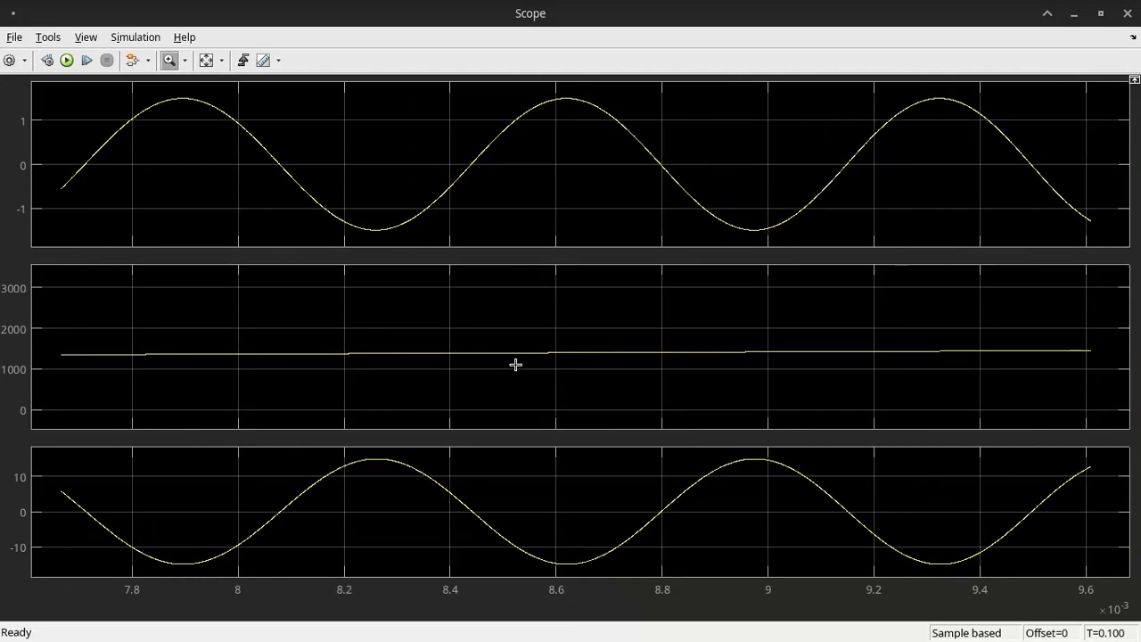
{"action": "scroll", "coordinate": [516, 364], "scroll_direction": "down", "scroll_amount": 3}
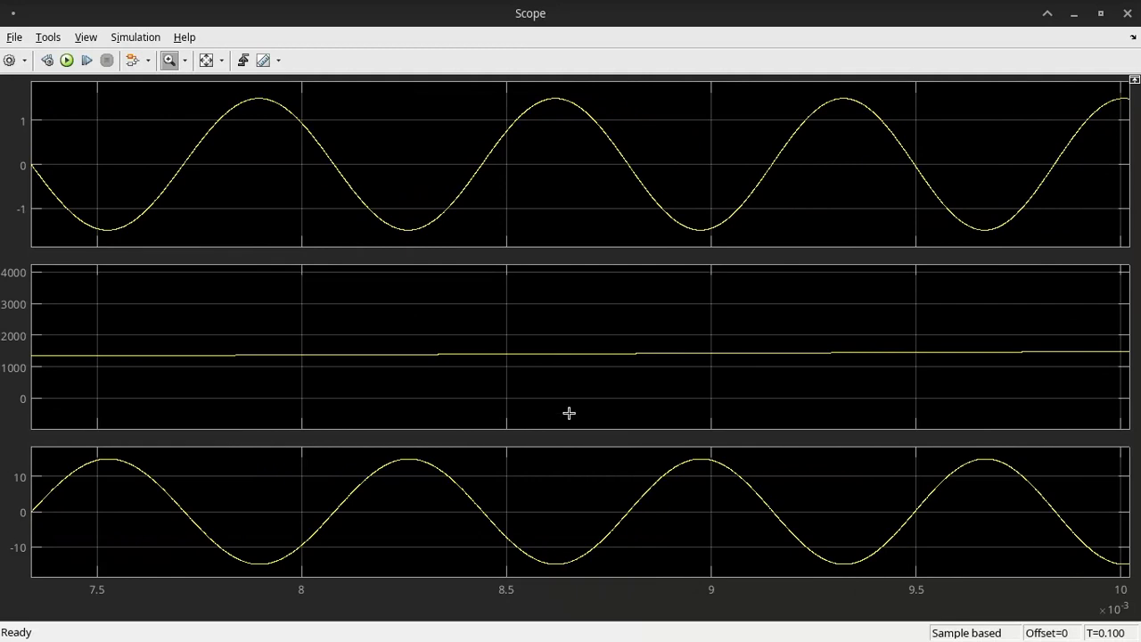
{"action": "scroll", "coordinate": [569, 413], "scroll_direction": "down", "scroll_amount": 1}
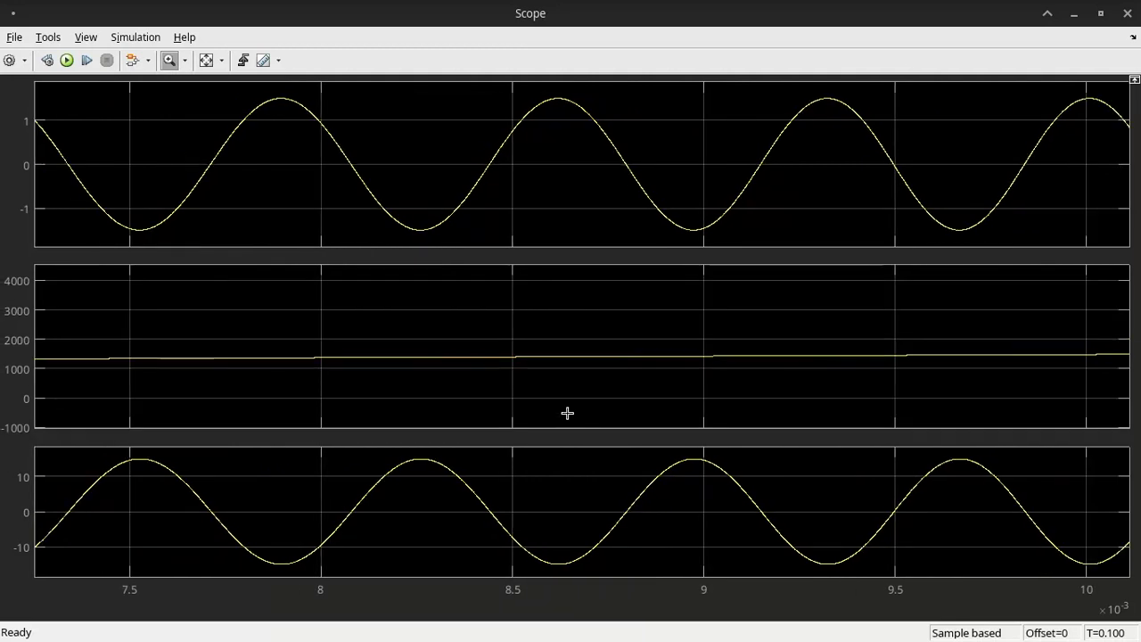
{"action": "left_click", "coordinate": [208, 60]}
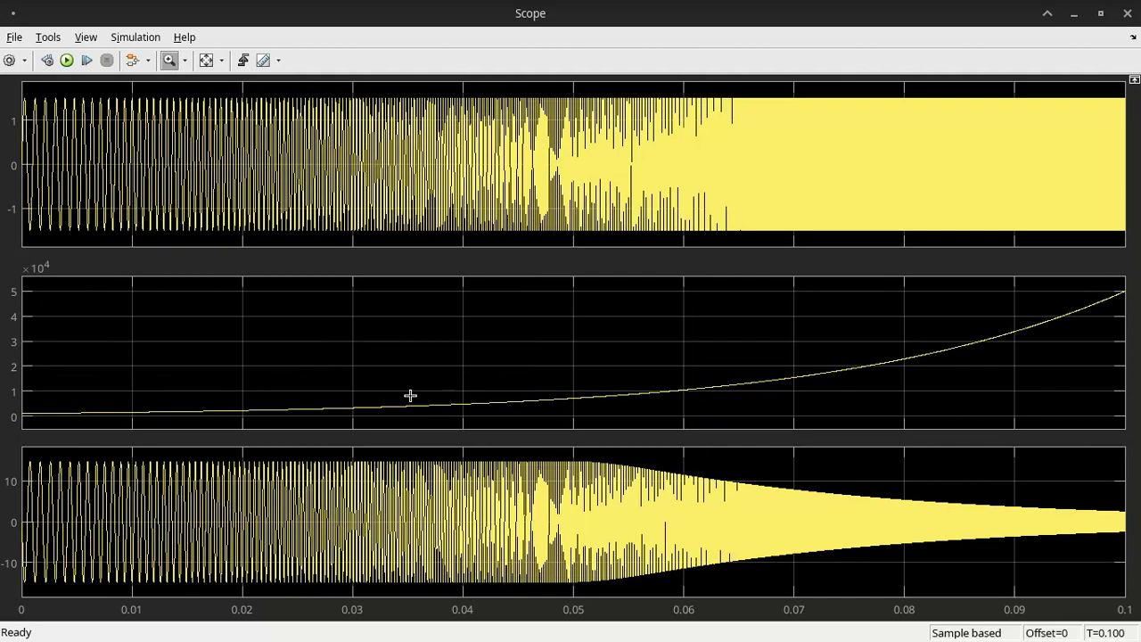
Examine a few input and output cycles near the 5.3 kHz limit, around 0.041 to 0.0425 s, and restore the full view.
{"action": "left_click_drag", "start_coordinate": [406, 394], "coordinate": [505, 419]}
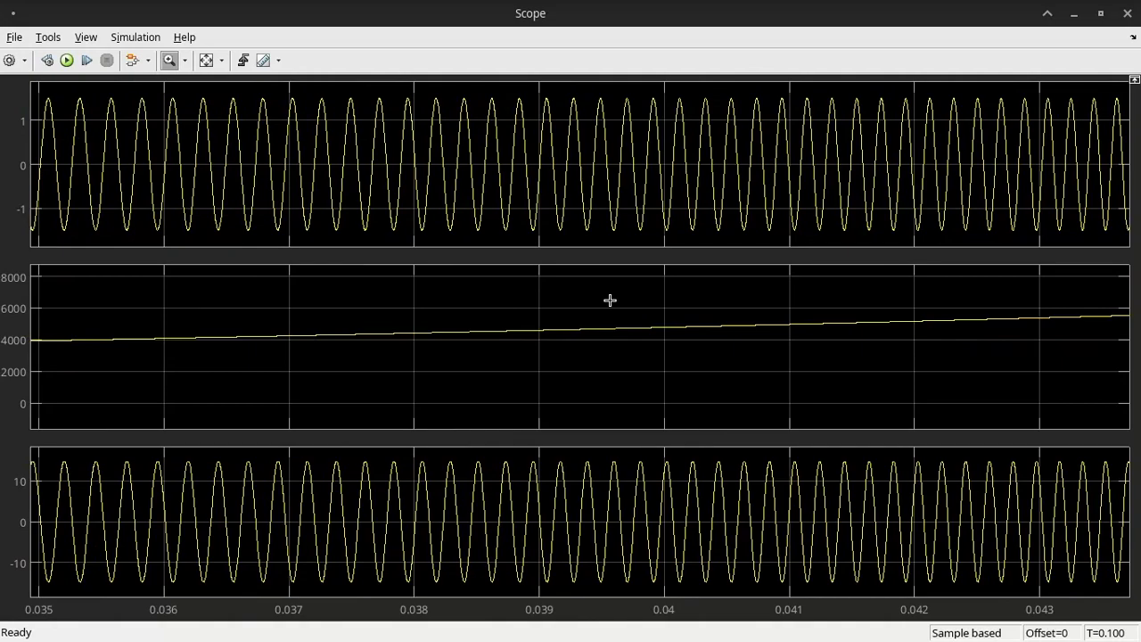
{"action": "left_click_drag", "start_coordinate": [609, 300], "coordinate": [1101, 358]}
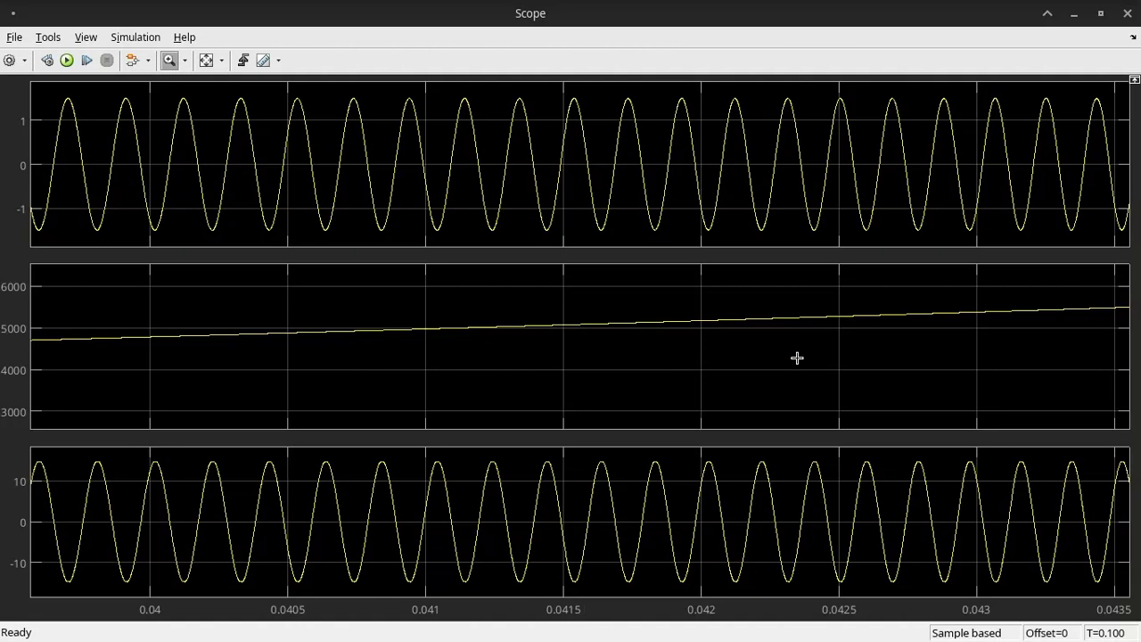
{"action": "scroll", "coordinate": [797, 357], "scroll_direction": "down", "scroll_amount": 1}
{"action": "scroll", "coordinate": [840, 362], "scroll_direction": "up", "scroll_amount": 2}
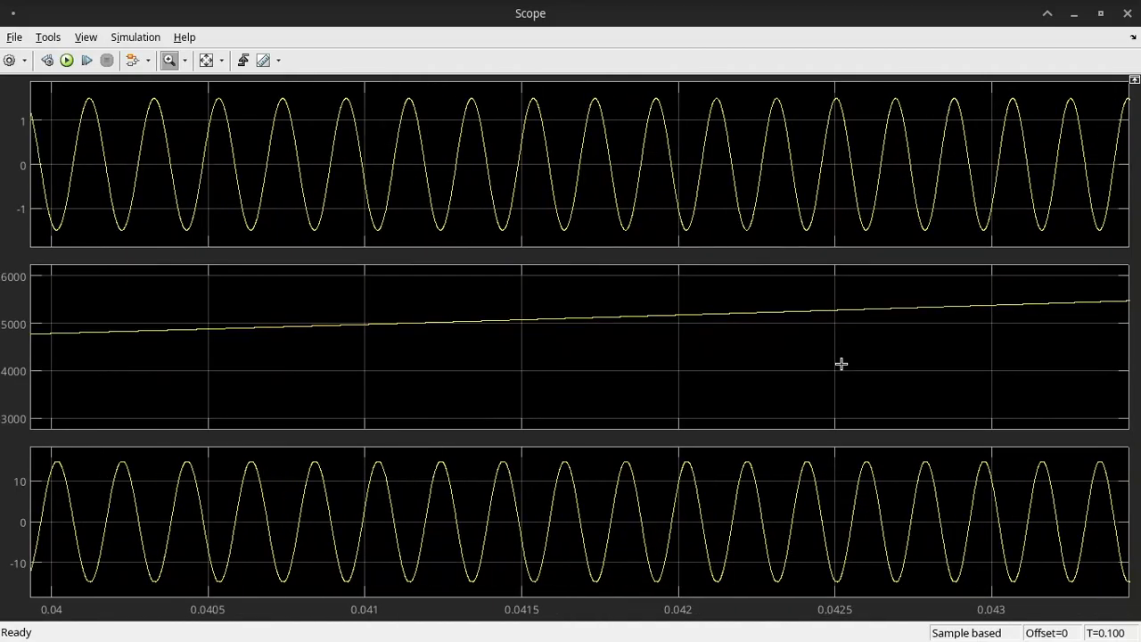
{"action": "scroll", "coordinate": [840, 363], "scroll_direction": "up", "scroll_amount": 3}
{"action": "scroll", "coordinate": [407, 308], "scroll_direction": "up", "scroll_amount": 1}
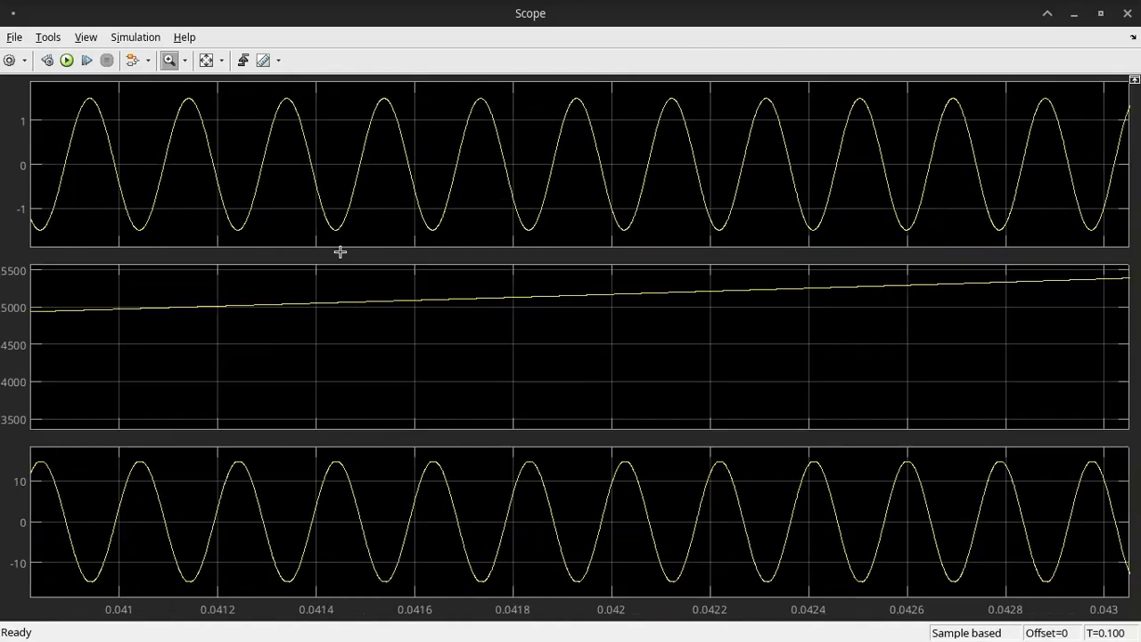
{"action": "scroll", "coordinate": [343, 275], "scroll_direction": "up", "scroll_amount": 3}
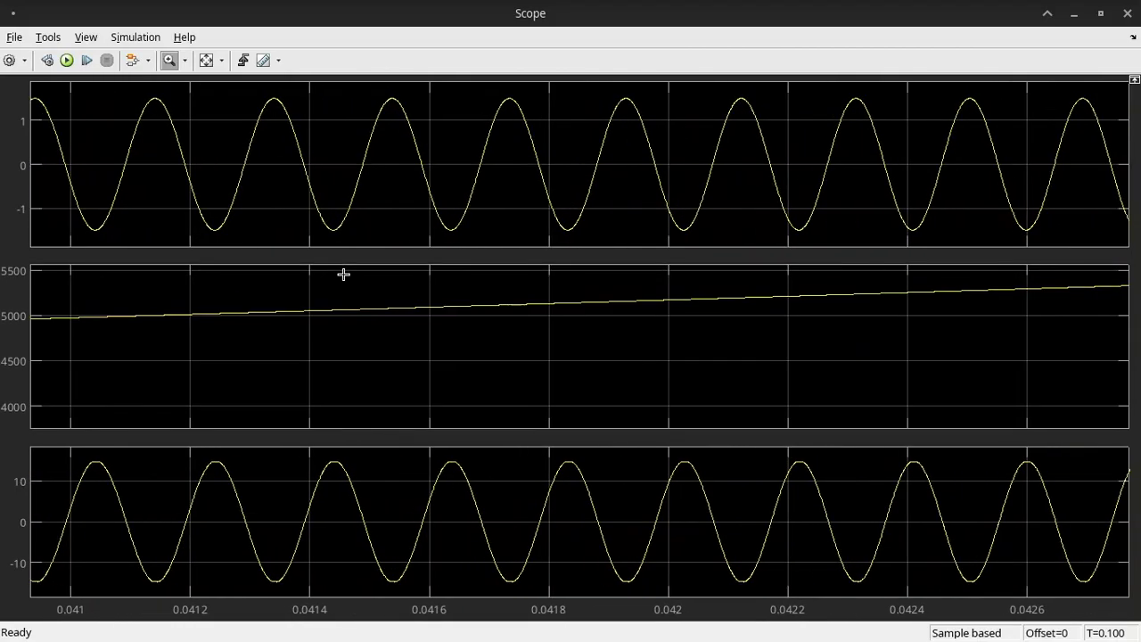
{"action": "scroll", "coordinate": [343, 274], "scroll_direction": "up", "scroll_amount": 1}
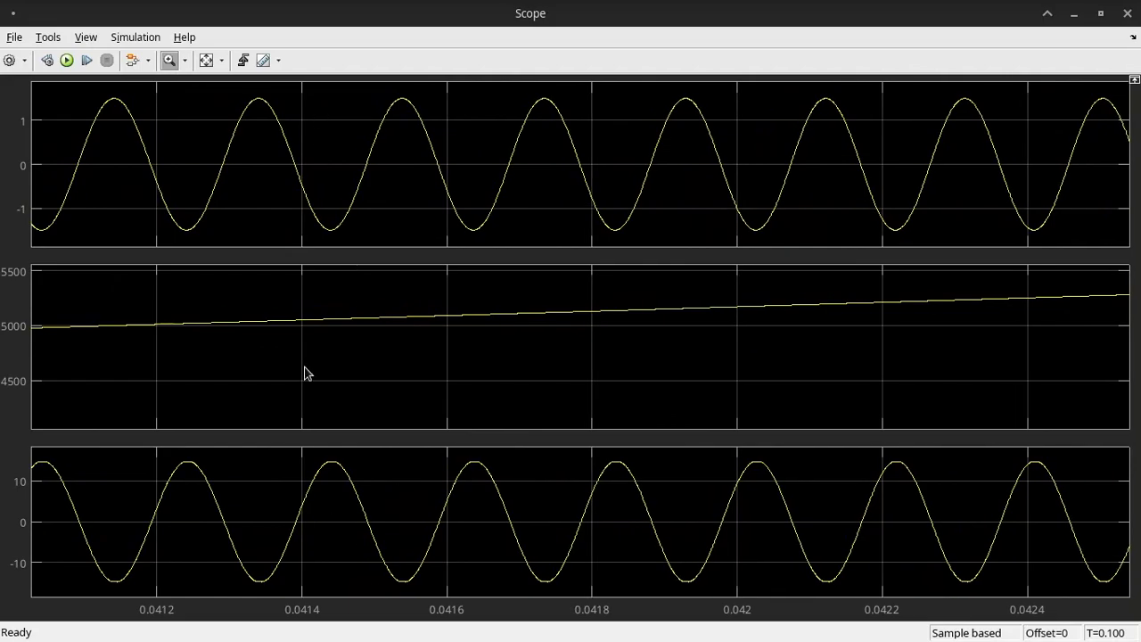
{"action": "left_click", "coordinate": [202, 65]}
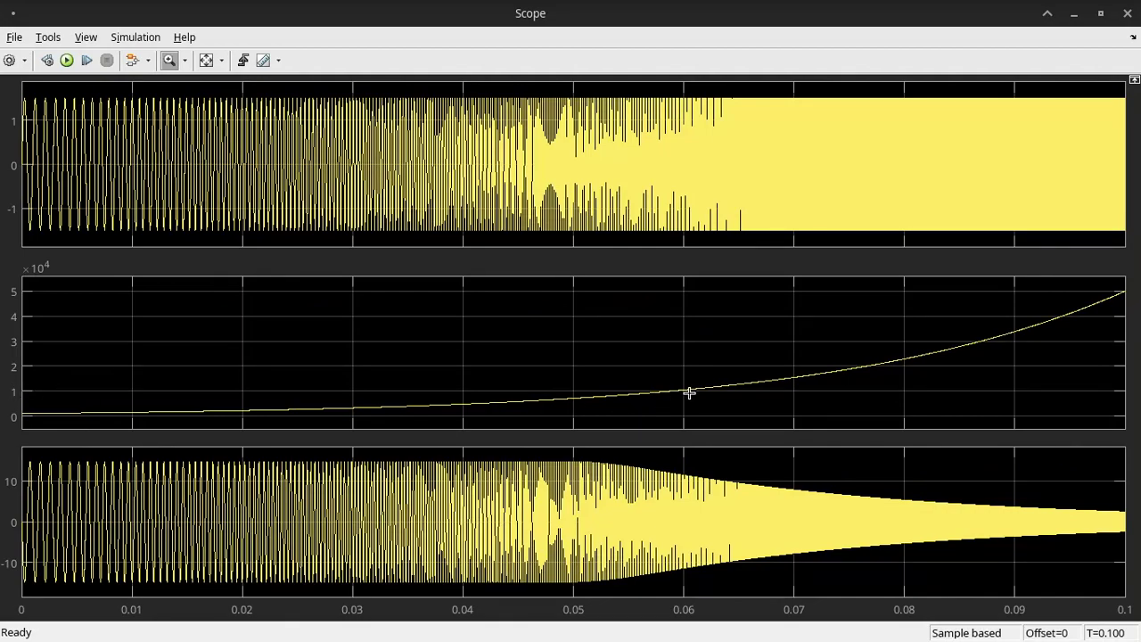
Examine the output's shape against the input near 10 kHz, around 0.0592 to 0.06 s, and restore the full view.
{"action": "left_click_drag", "start_coordinate": [648, 361], "coordinate": [715, 416]}
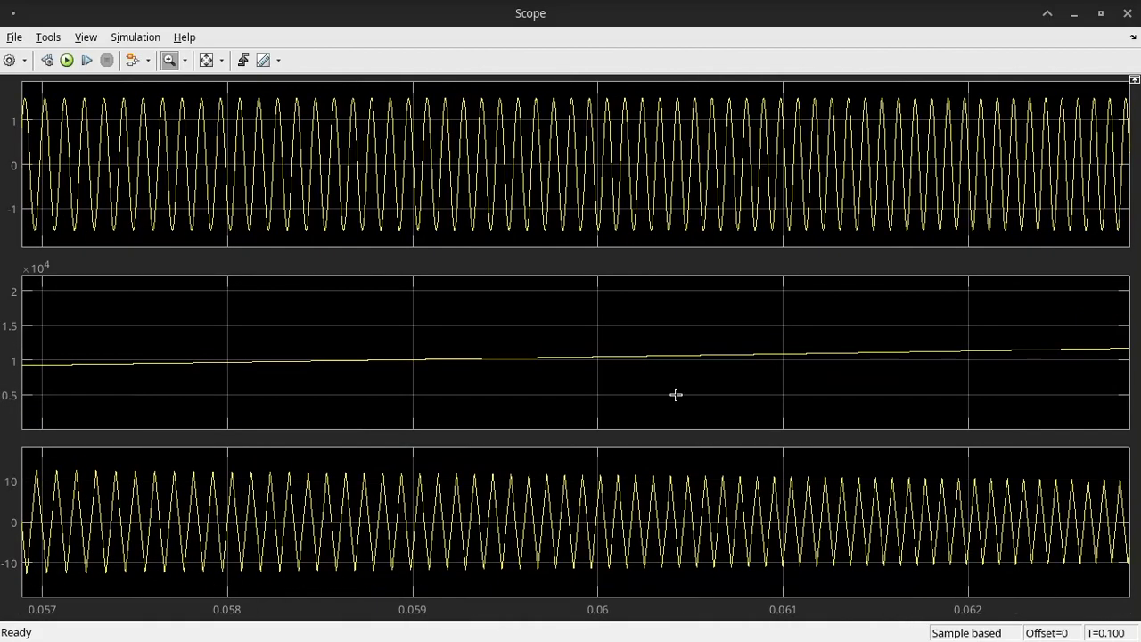
{"action": "scroll", "coordinate": [515, 360], "scroll_direction": "up", "scroll_amount": 4}
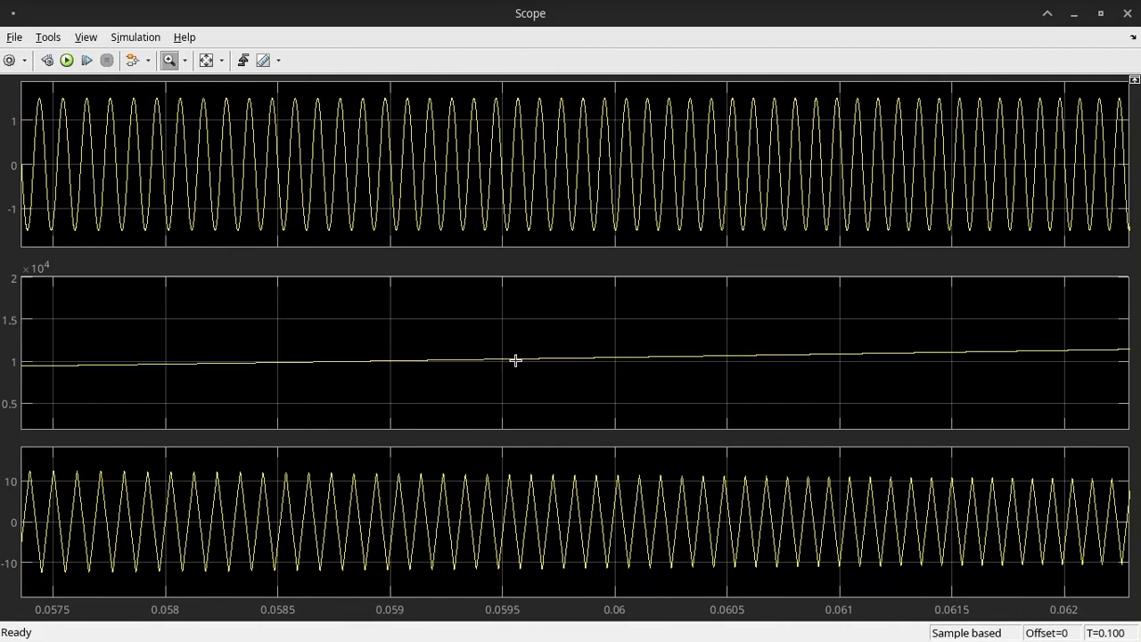
{"action": "scroll", "coordinate": [515, 360], "scroll_direction": "up", "scroll_amount": 4}
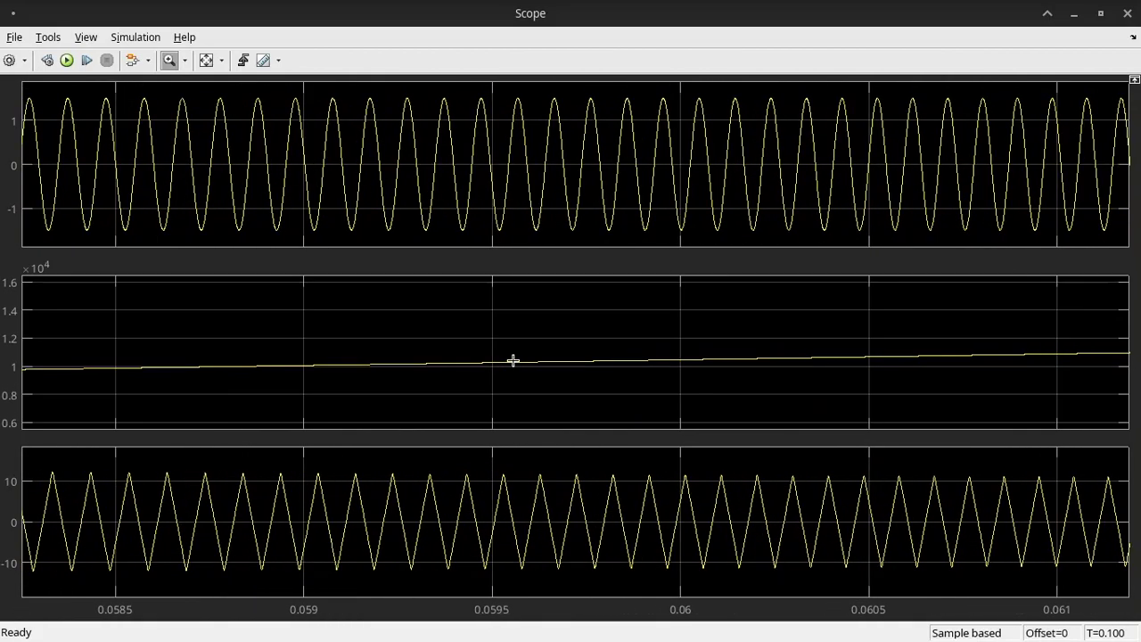
{"action": "scroll", "coordinate": [513, 360], "scroll_direction": "up", "scroll_amount": 4}
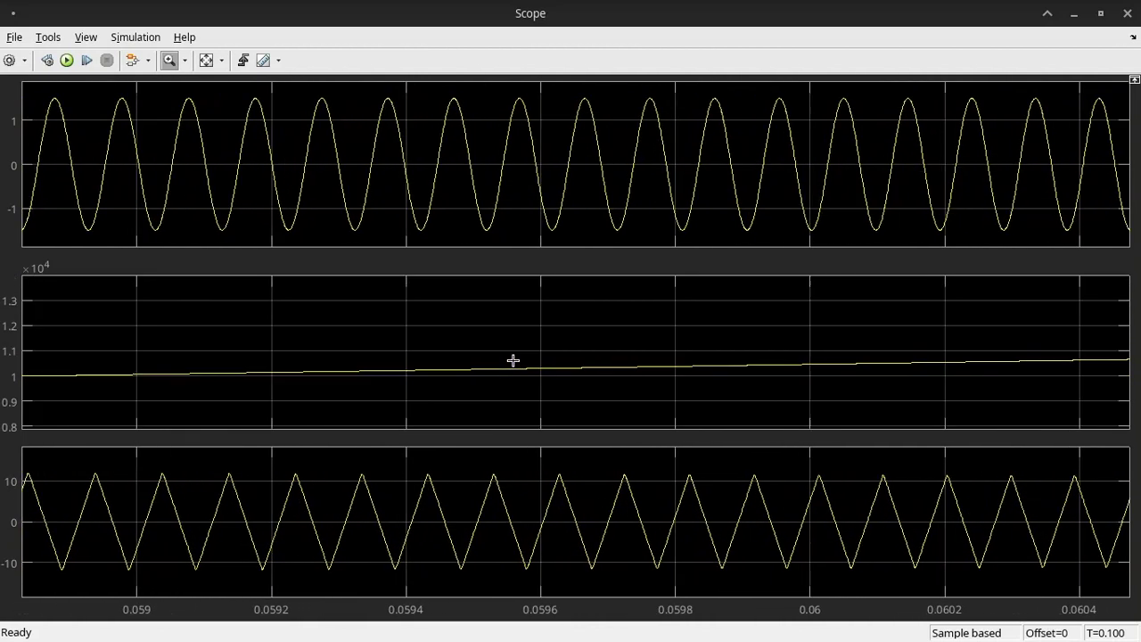
{"action": "scroll", "coordinate": [513, 360], "scroll_direction": "up", "scroll_amount": 3}
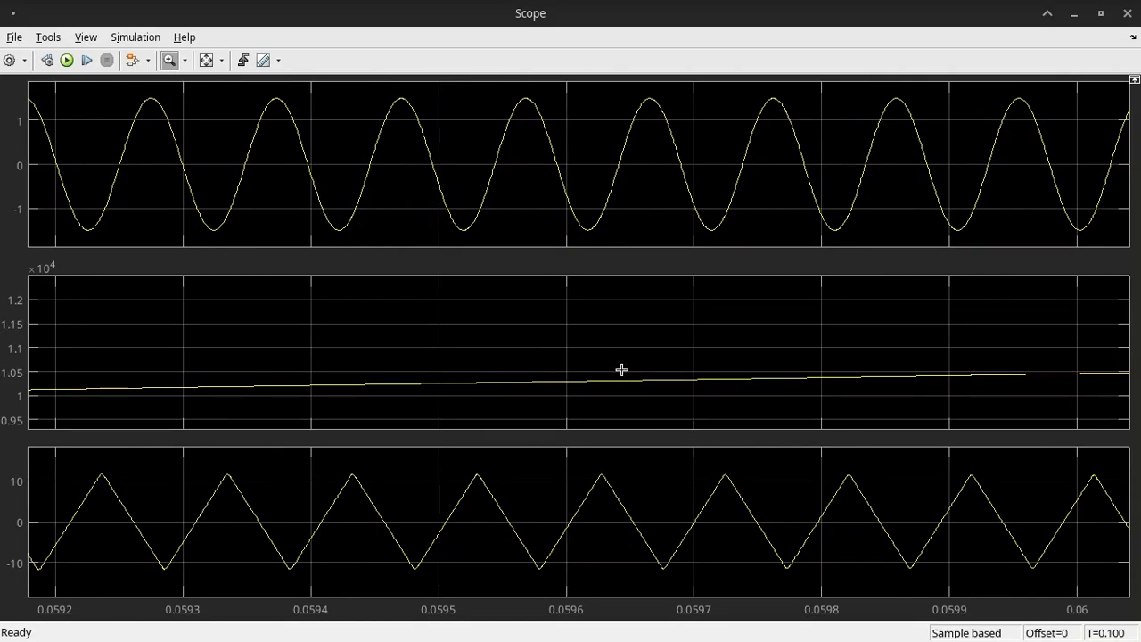
{"action": "left_click", "coordinate": [206, 61]}
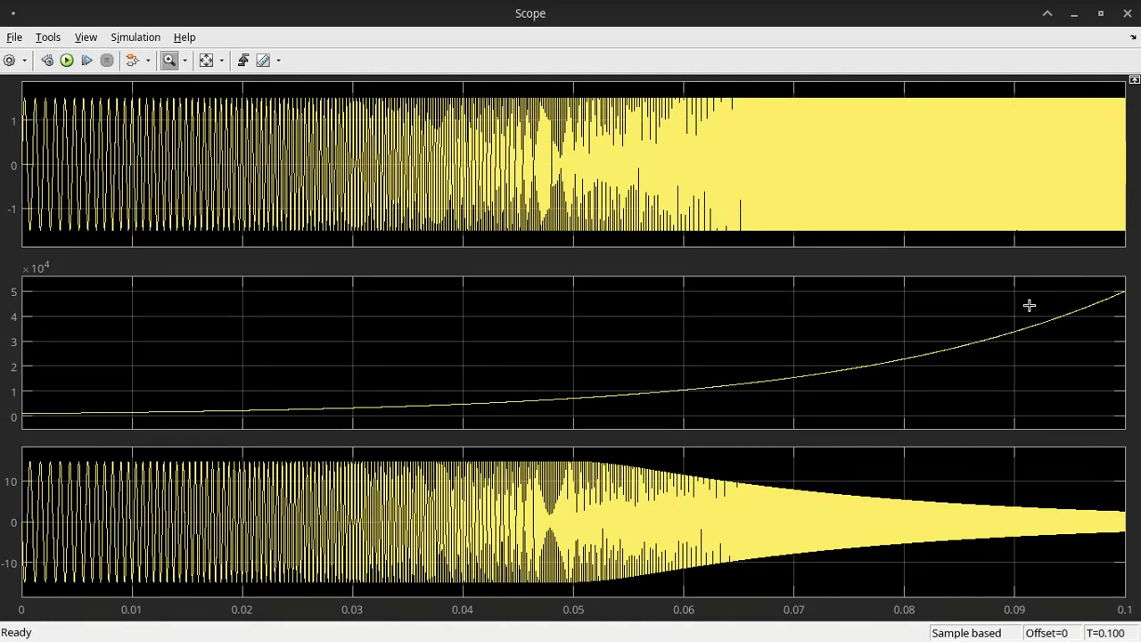
Compare a few input and output cycles near 42 kHz, around 0.0955 s, and restore the full sweep view.
{"action": "left_click_drag", "start_coordinate": [1033, 304], "coordinate": [1080, 333]}
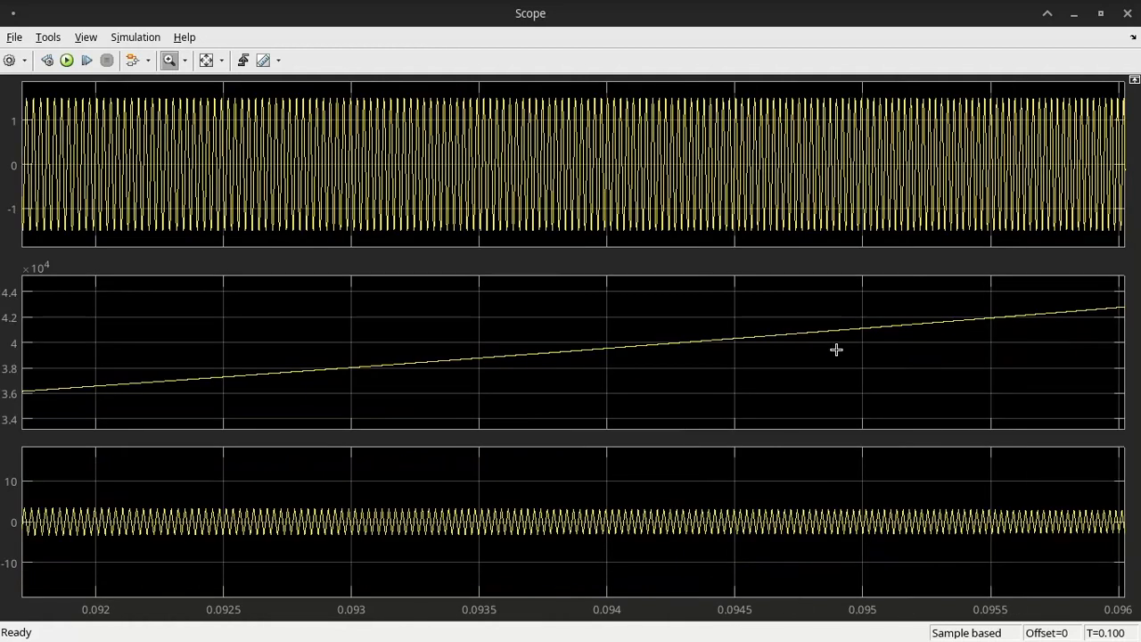
{"action": "left_click_drag", "start_coordinate": [950, 297], "coordinate": [1039, 334]}
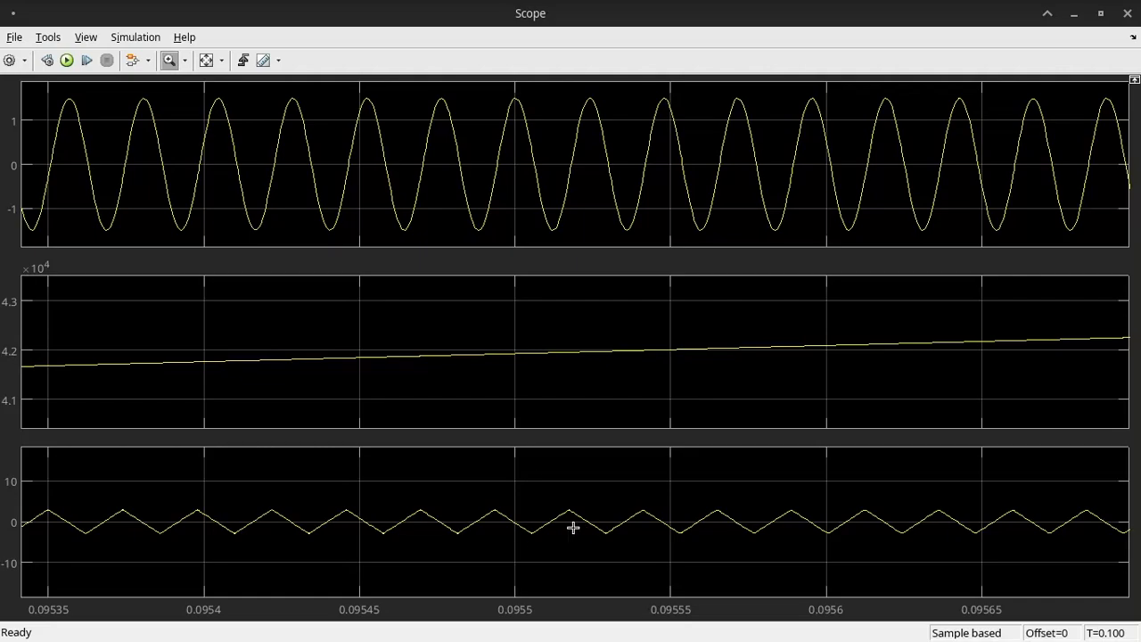
{"action": "scroll", "coordinate": [573, 527], "scroll_direction": "up", "scroll_amount": 4}
{"action": "scroll", "coordinate": [573, 528], "scroll_direction": "up", "scroll_amount": 5}
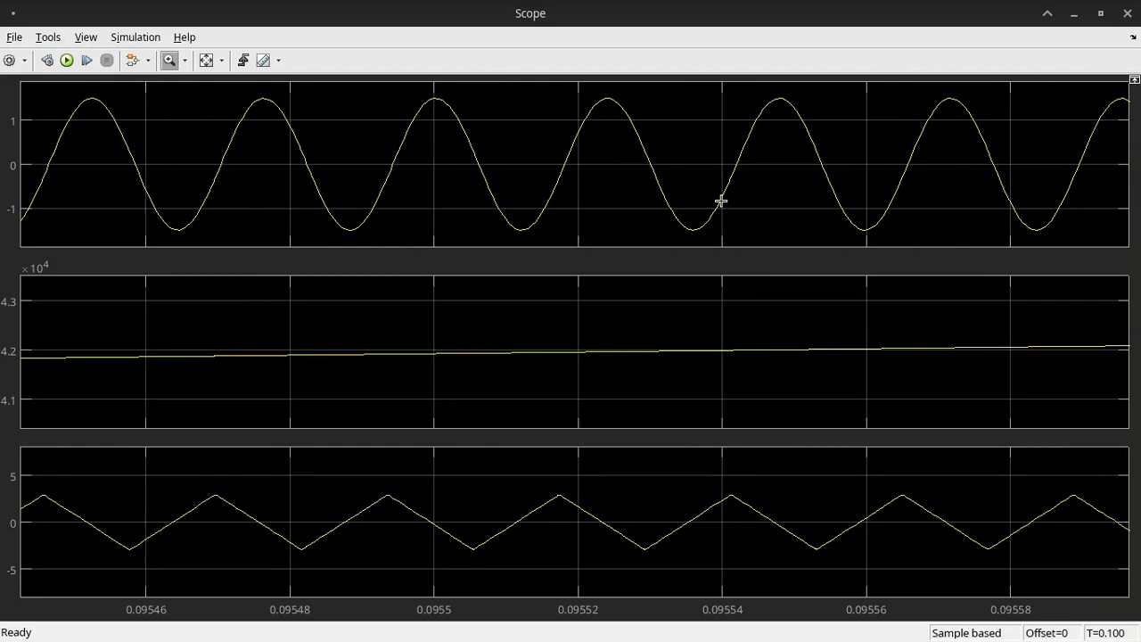
{"action": "left_click", "coordinate": [205, 64]}
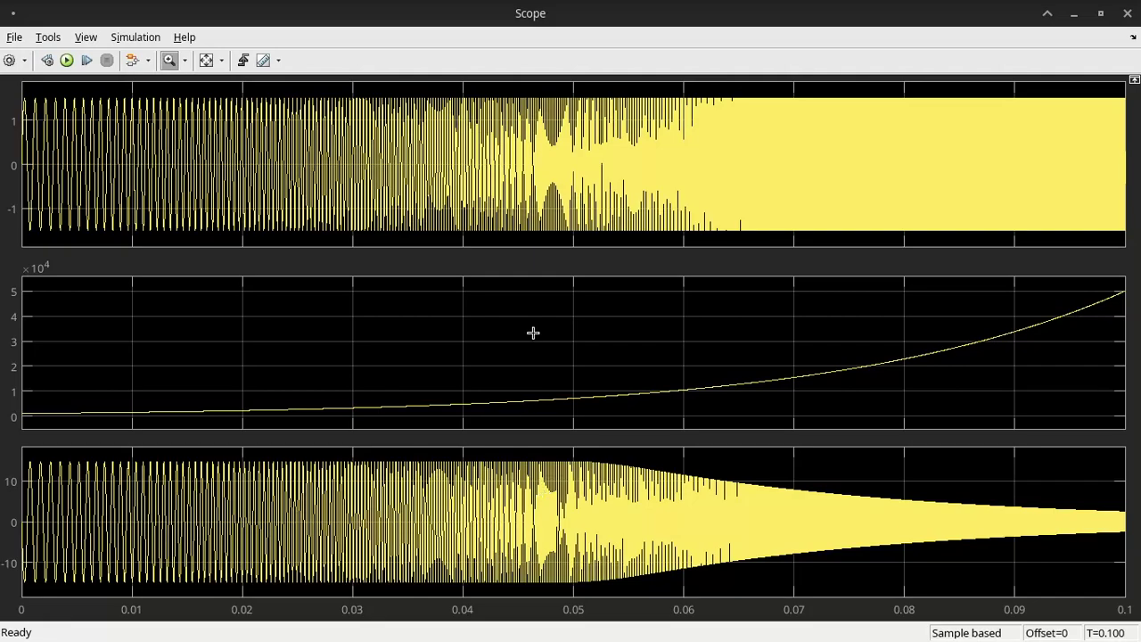
Close the scope and select the chirp_log MATLAB Function block in the model.
{"action": "left_click", "coordinate": [1126, 13]}
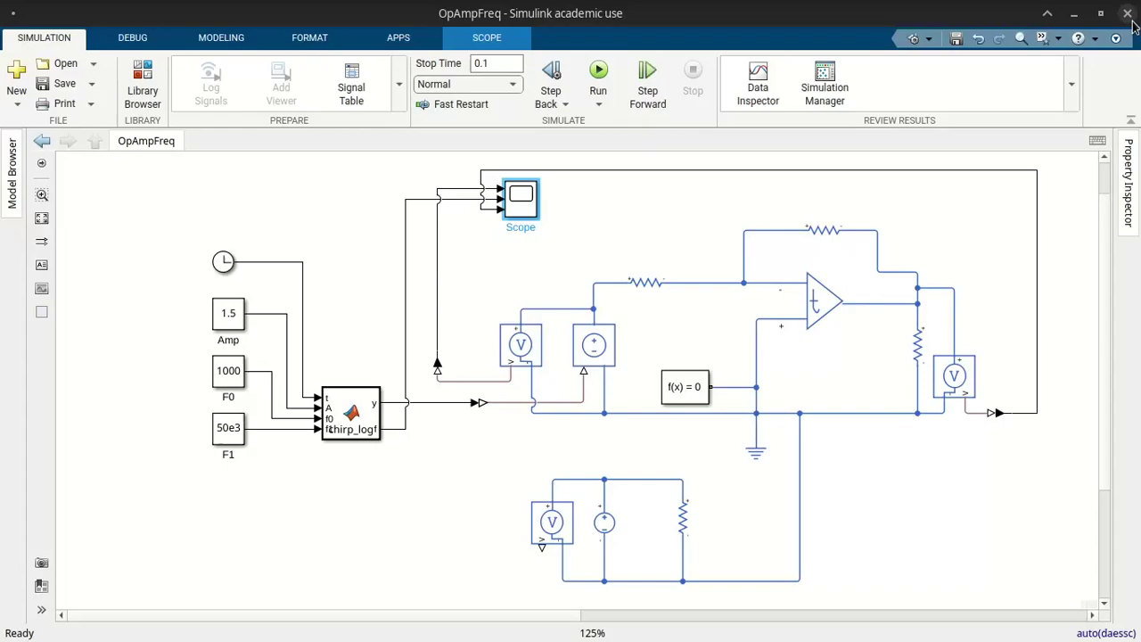
{"action": "left_click", "coordinate": [427, 483]}
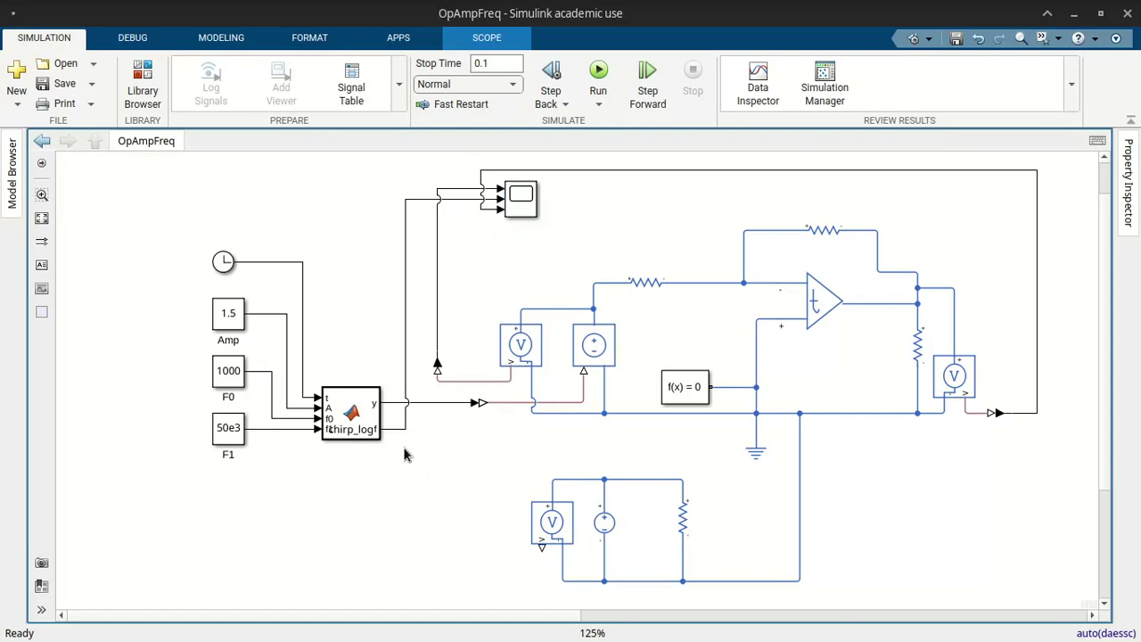
{"action": "left_click", "coordinate": [345, 417]}
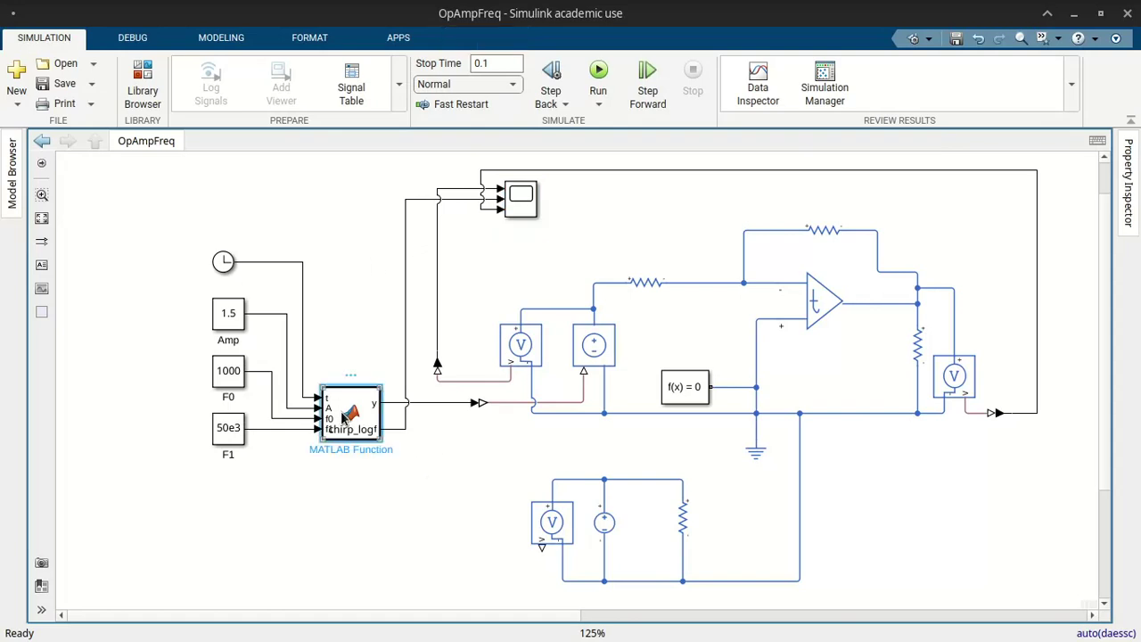
Switch the chirp_log function's output from the sine line to y = A * sign(sin(phi)), save, and return to the model.
{"action": "double_click", "coordinate": [345, 417]}
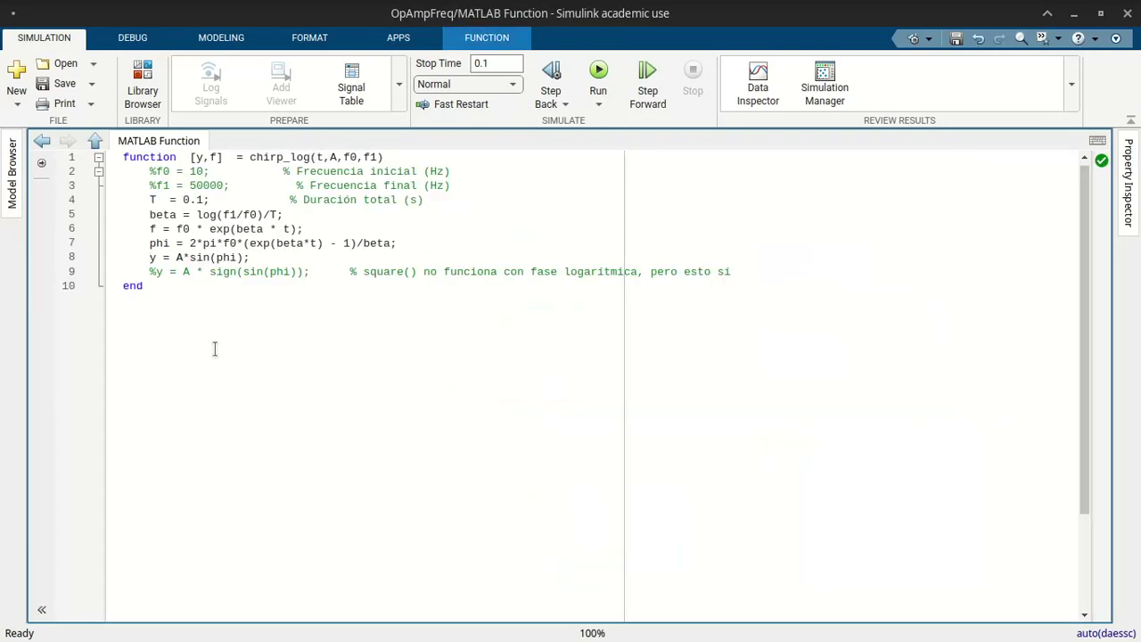
{"action": "type", "text": "%"}
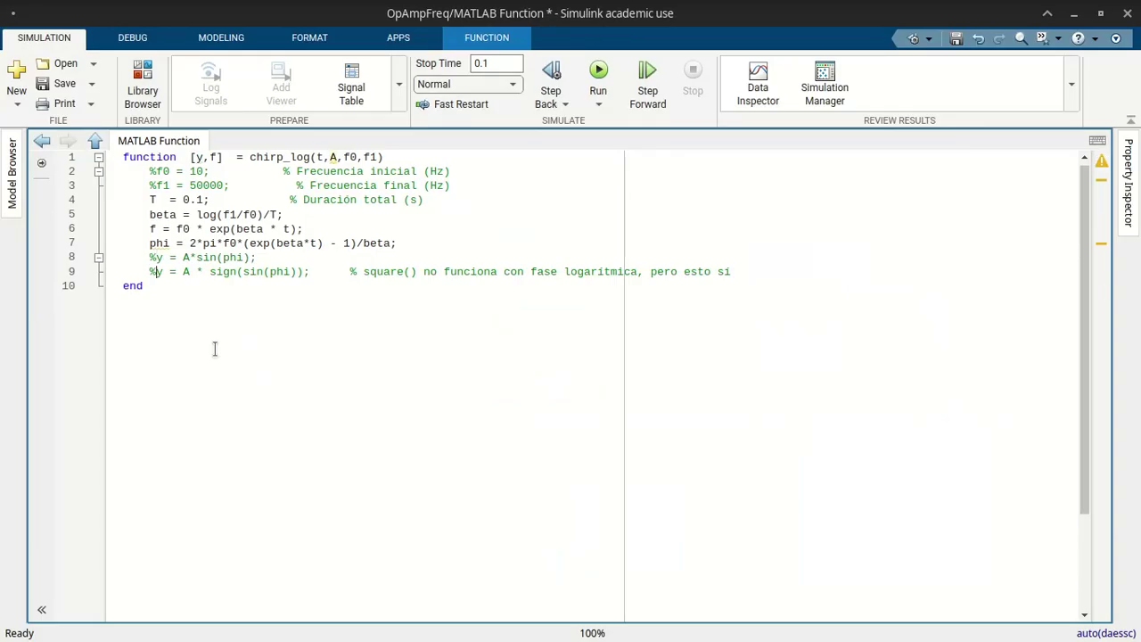
{"action": "key", "text": "BackSpace"}
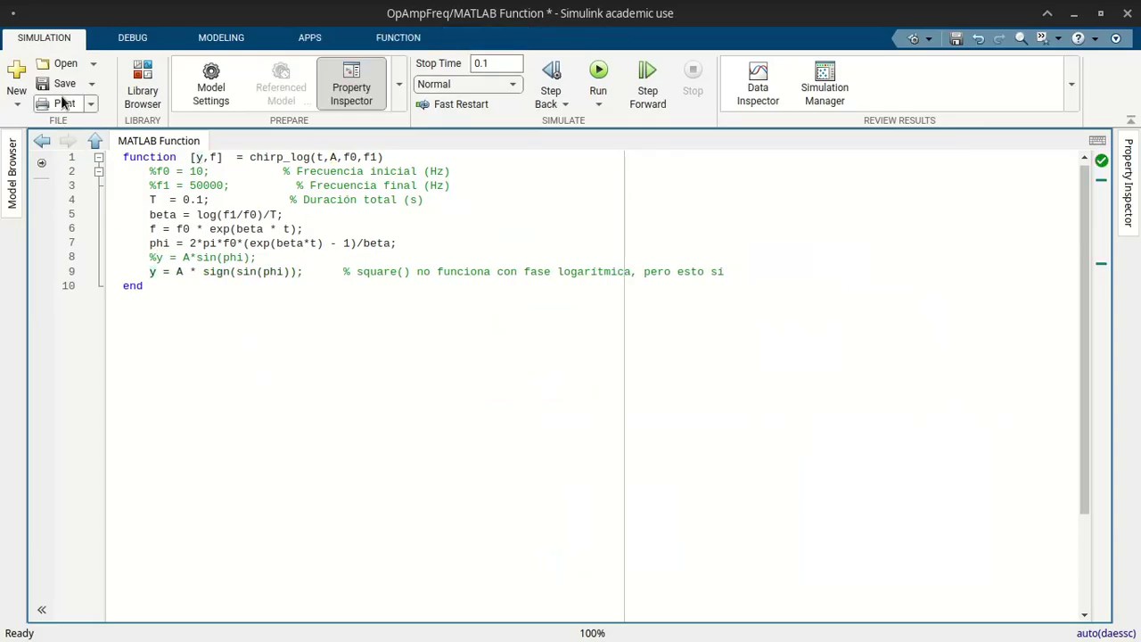
{"action": "left_click", "coordinate": [64, 85]}
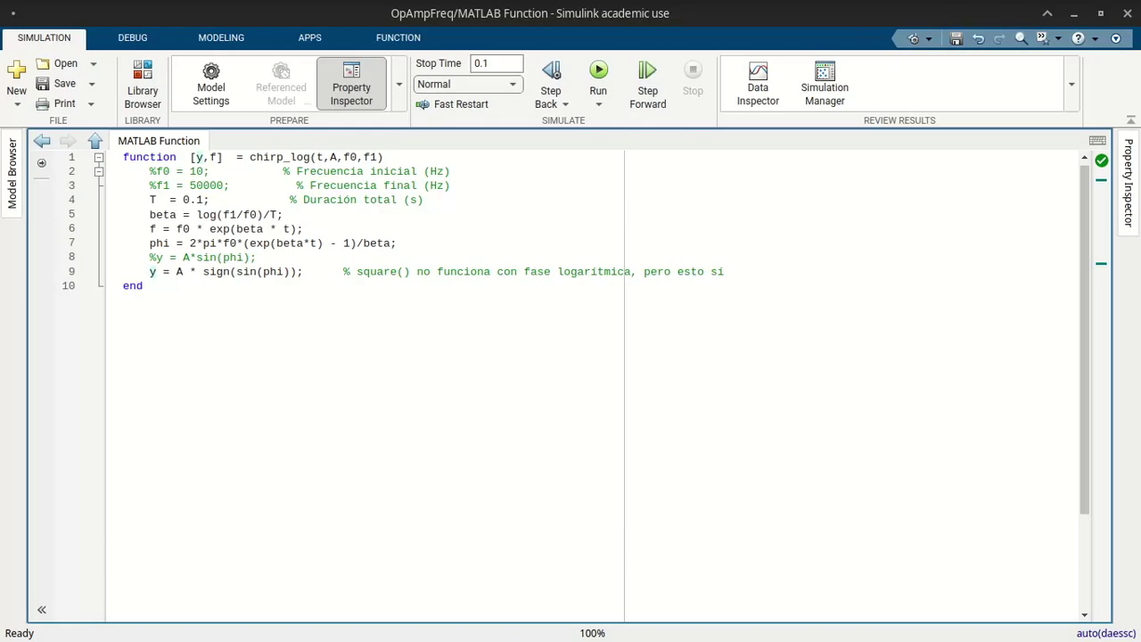
{"action": "left_click", "coordinate": [94, 141]}
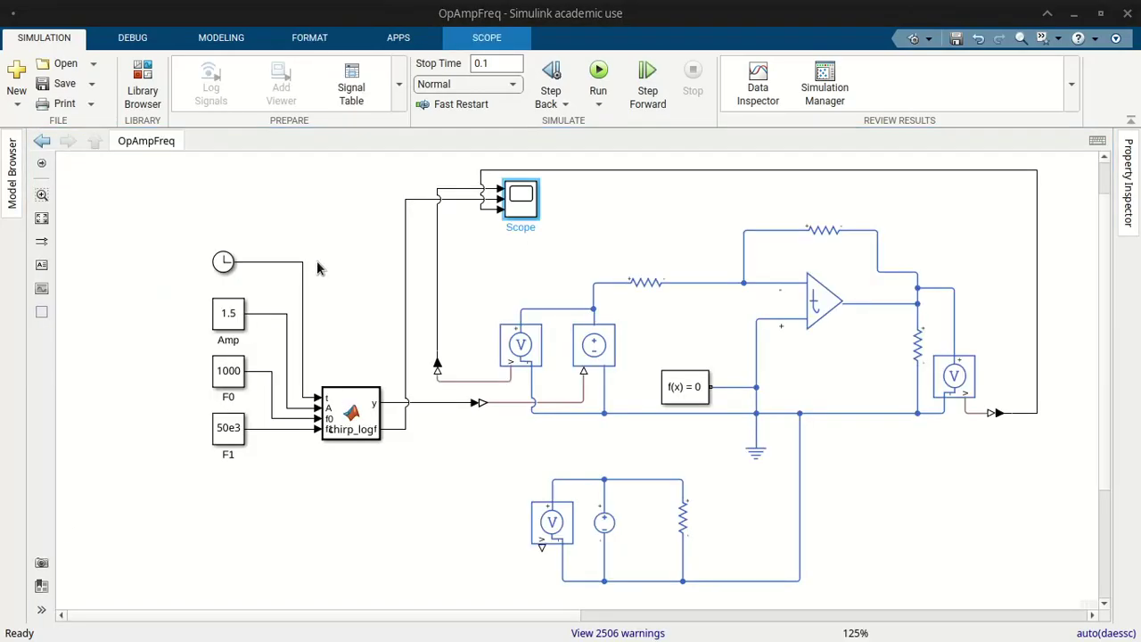
Run the square-wave chirp simulation and examine the first input and output cycles in the scope, from 0 to about 0.016 s.
{"action": "left_click", "coordinate": [597, 72]}
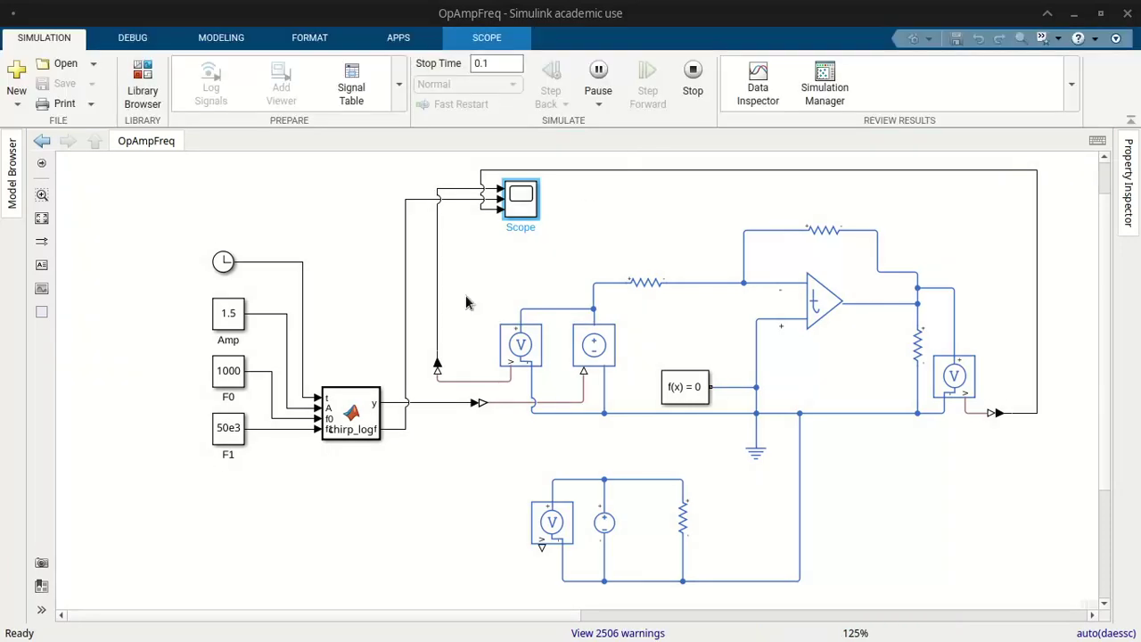
{"action": "double_click", "coordinate": [515, 202]}
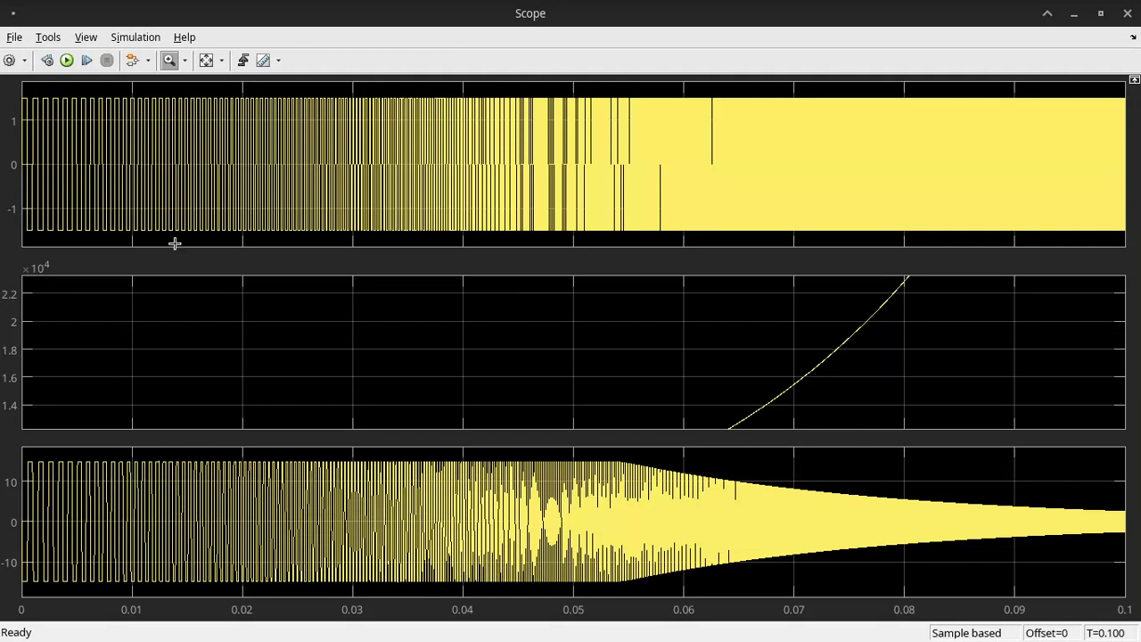
{"action": "left_click", "coordinate": [208, 61]}
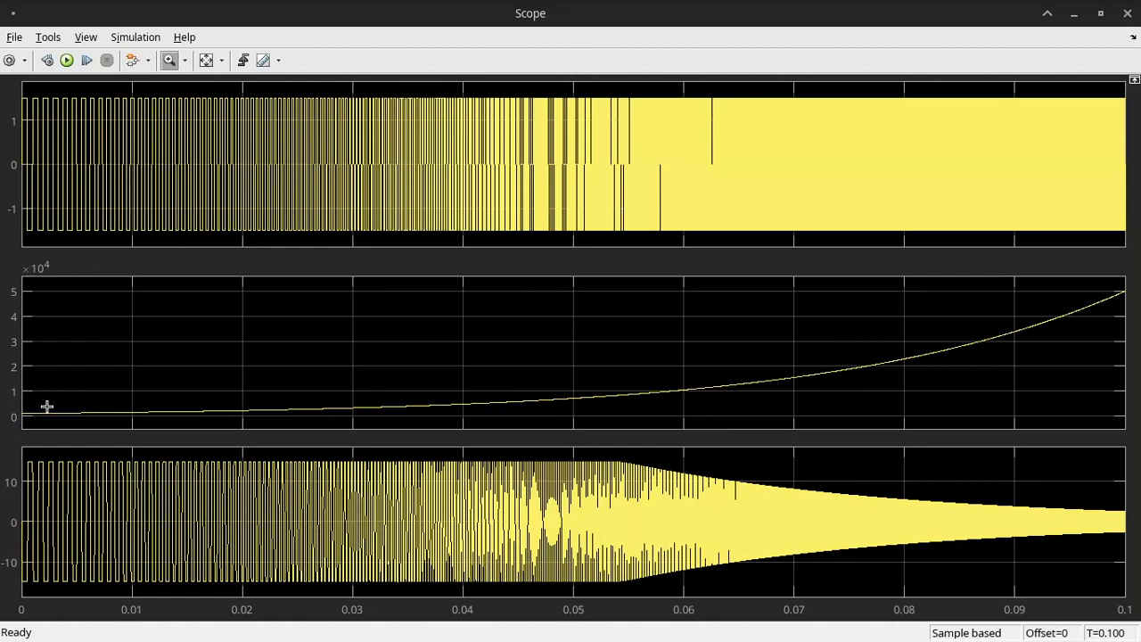
{"action": "left_click_drag", "start_coordinate": [51, 402], "coordinate": [15, 428]}
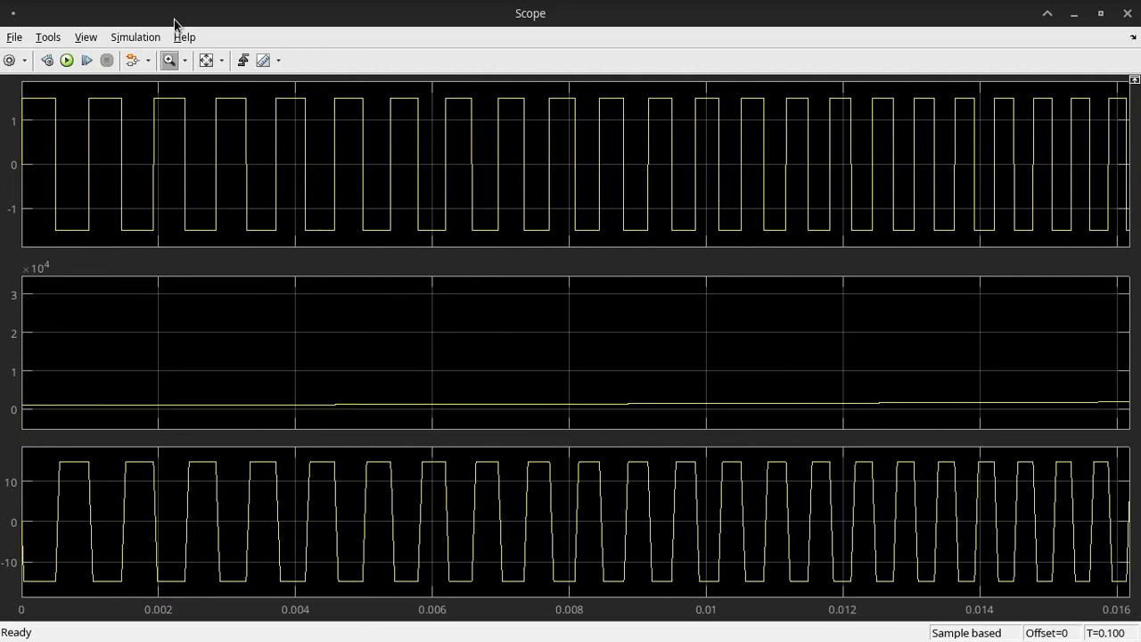
{"action": "left_click", "coordinate": [206, 60]}
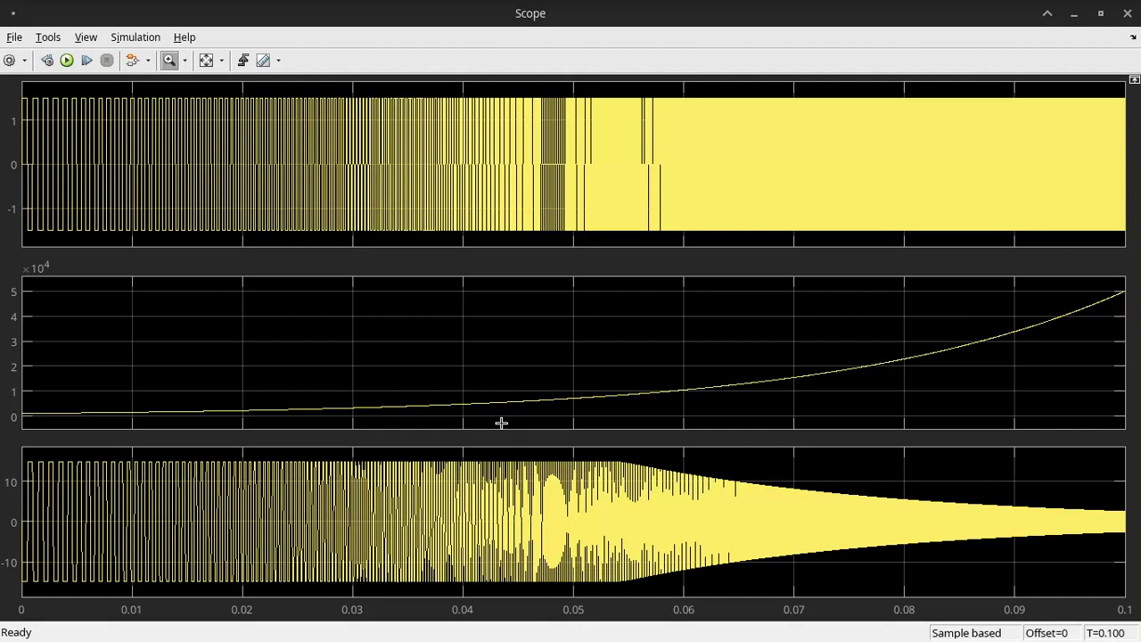
Examine the square-wave input and the output's edges near 5.3 kHz, around 0.0414 to 0.0426 s, and restore the full view.
{"action": "left_click_drag", "start_coordinate": [424, 385], "coordinate": [593, 419]}
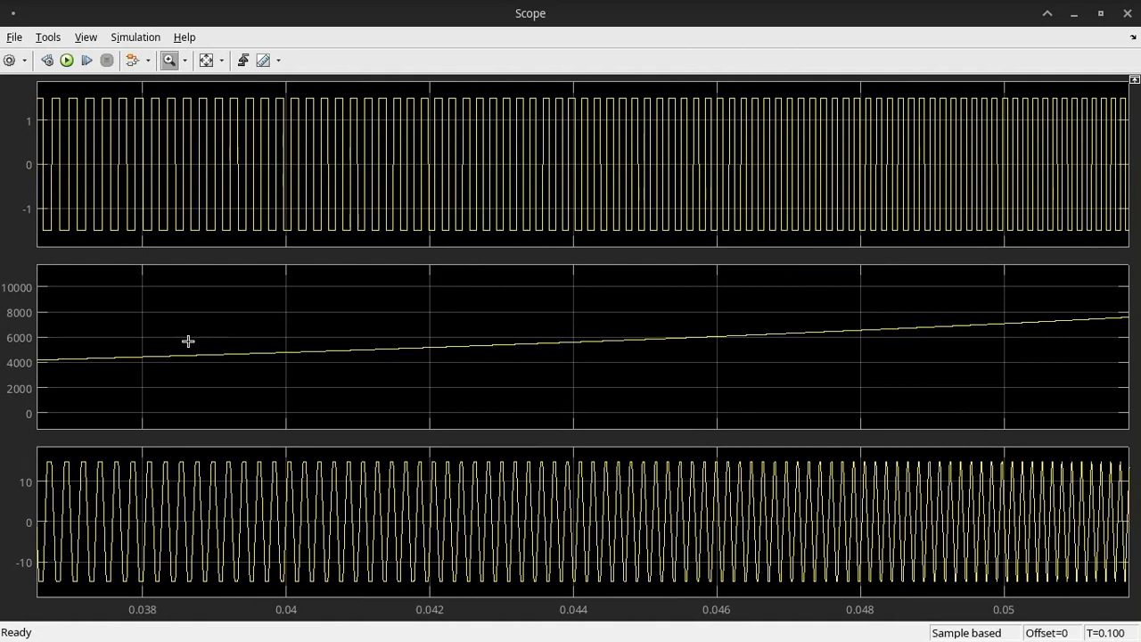
{"action": "left_click_drag", "start_coordinate": [271, 305], "coordinate": [647, 425]}
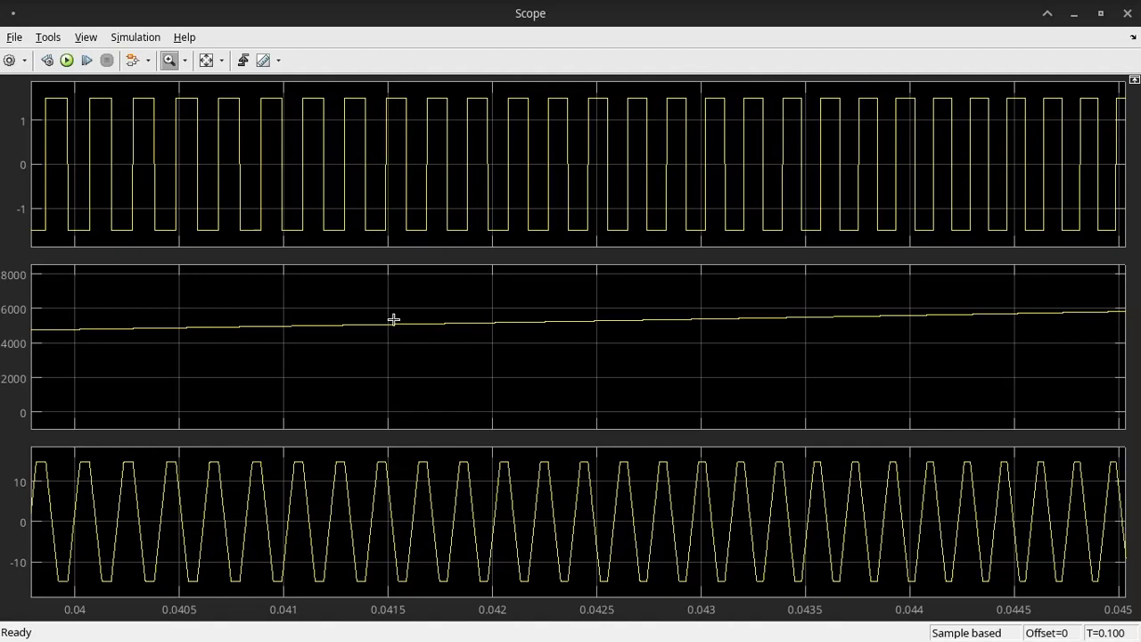
{"action": "left_click_drag", "start_coordinate": [366, 297], "coordinate": [615, 369]}
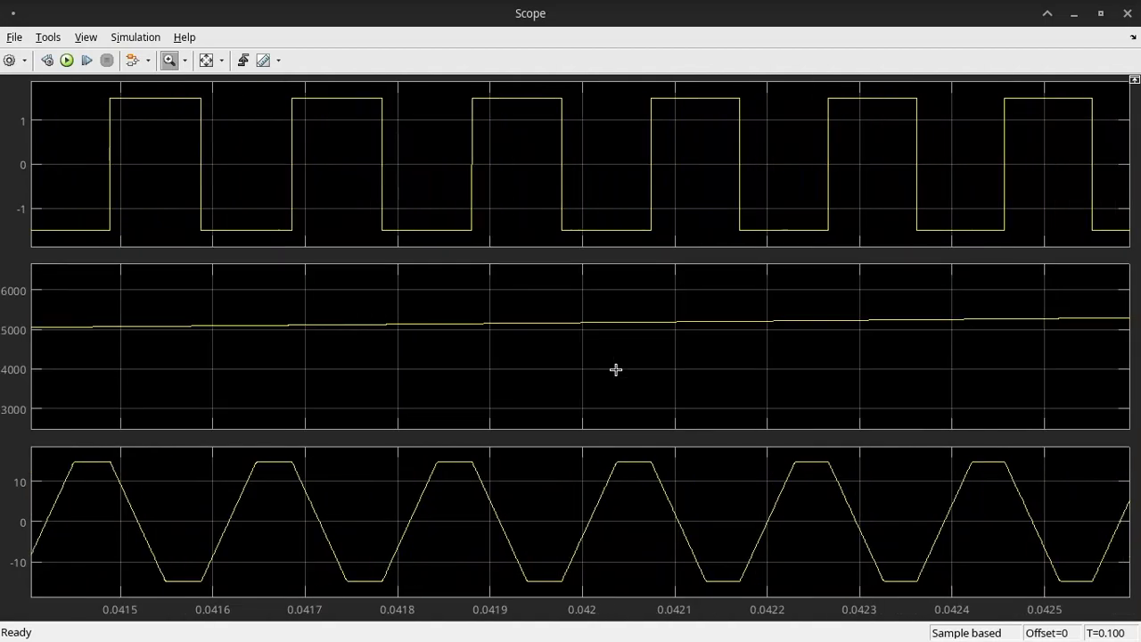
{"action": "scroll", "coordinate": [615, 369], "scroll_direction": "down", "scroll_amount": 3}
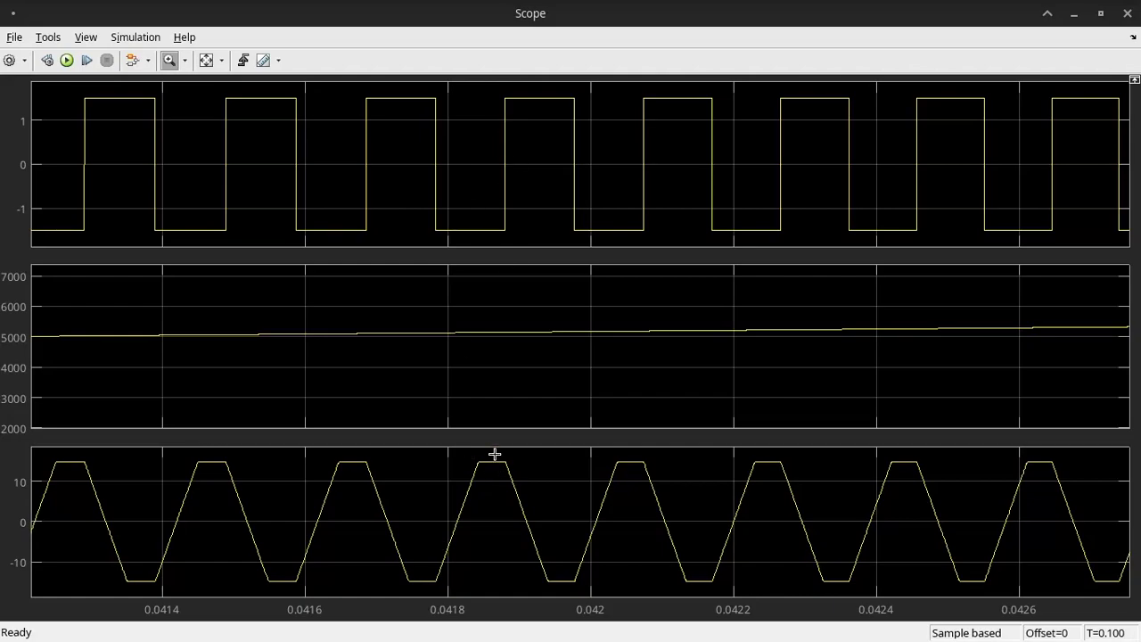
{"action": "scroll", "coordinate": [505, 348], "scroll_direction": "down", "scroll_amount": 4}
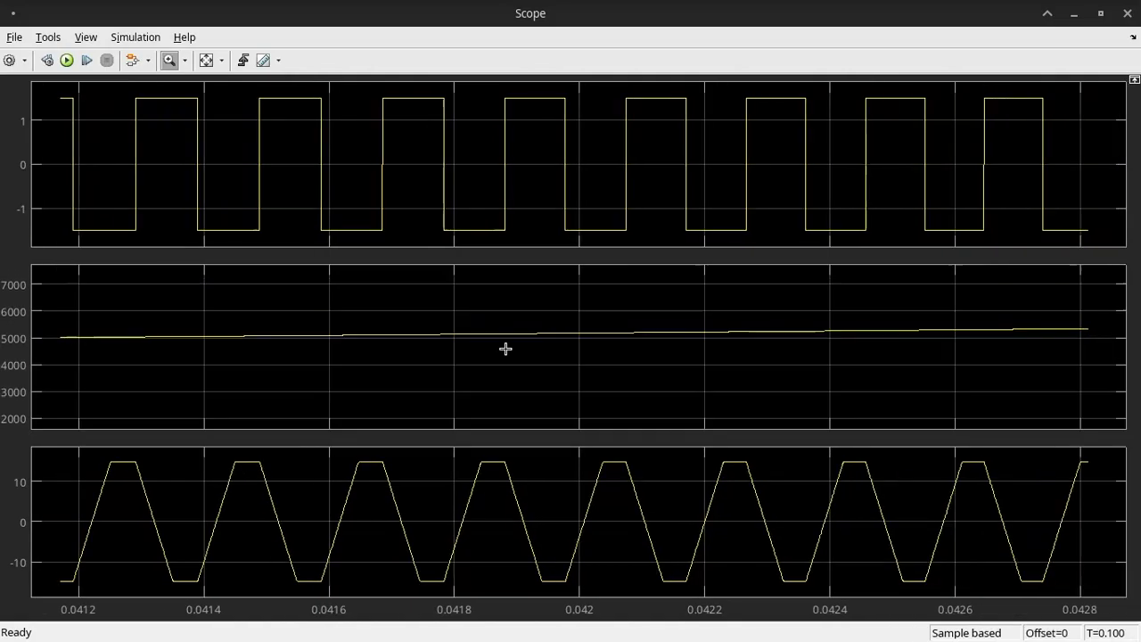
{"action": "right_click", "coordinate": [506, 348]}
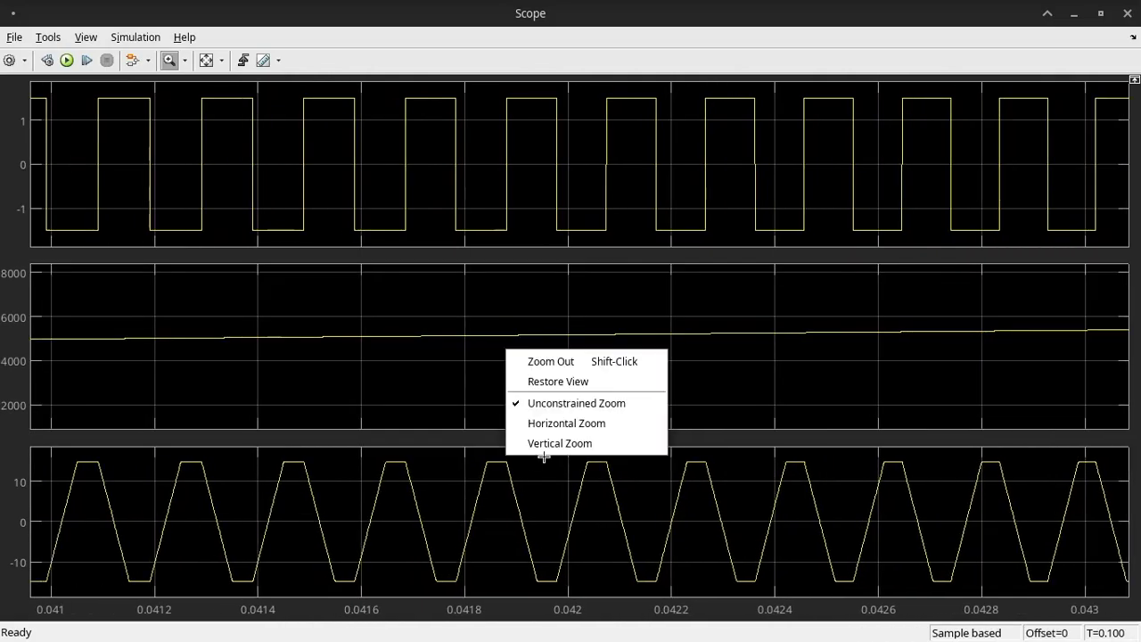
{"action": "left_click", "coordinate": [556, 372]}
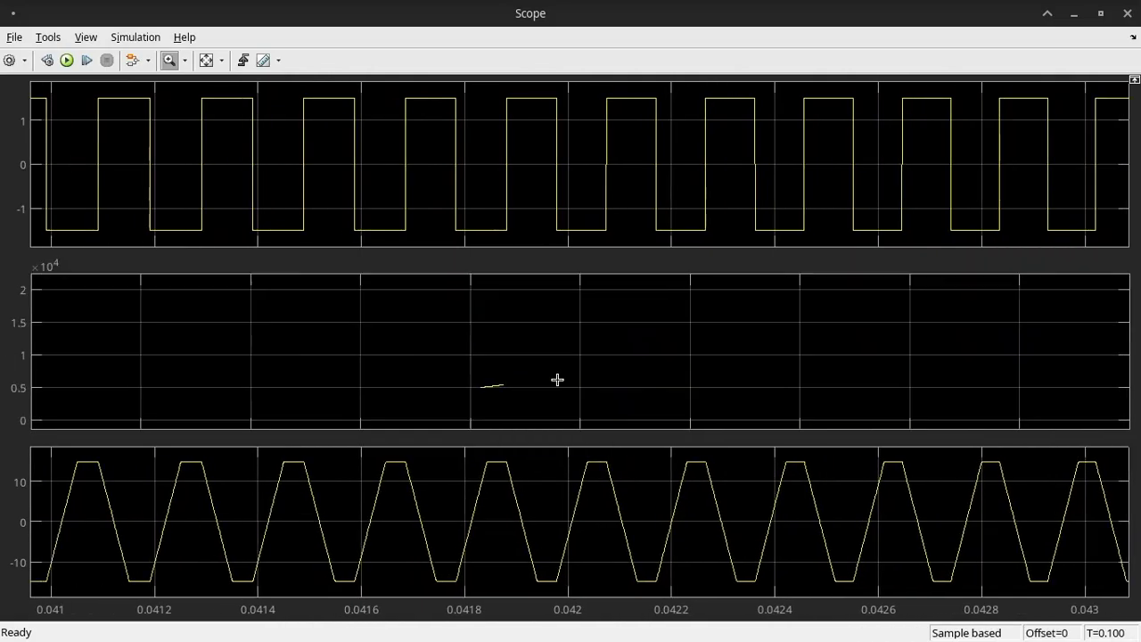
{"action": "left_click", "coordinate": [206, 60]}
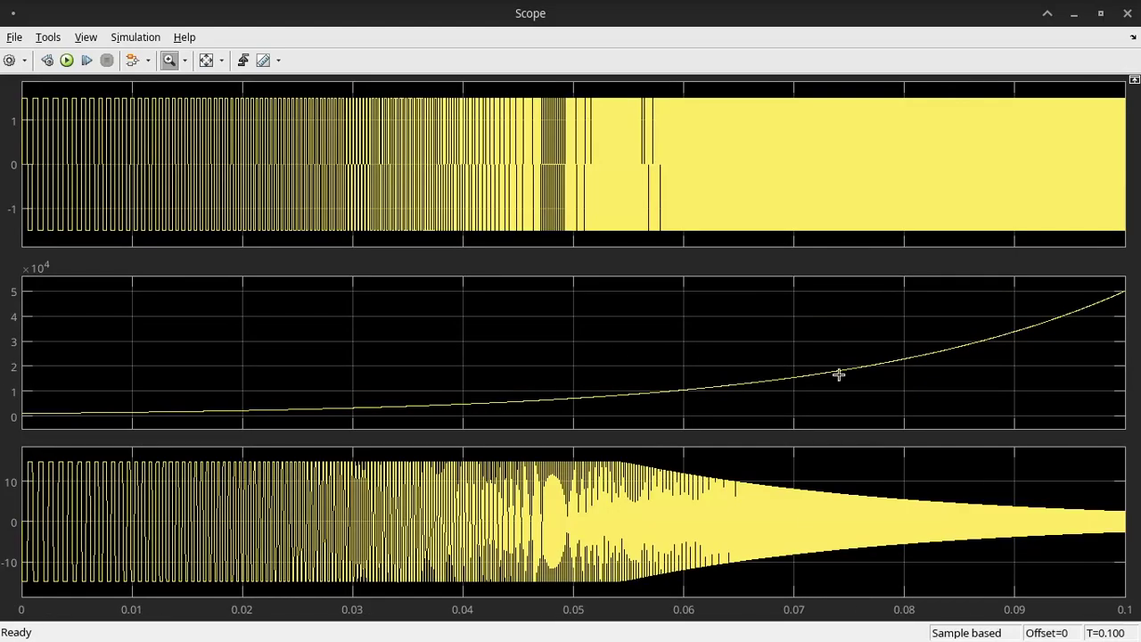
Compare the input and output waveforms near 20 kHz, around 0.0757 to 0.0772 s, and restore the full sweep view.
{"action": "left_click_drag", "start_coordinate": [836, 345], "coordinate": [894, 387]}
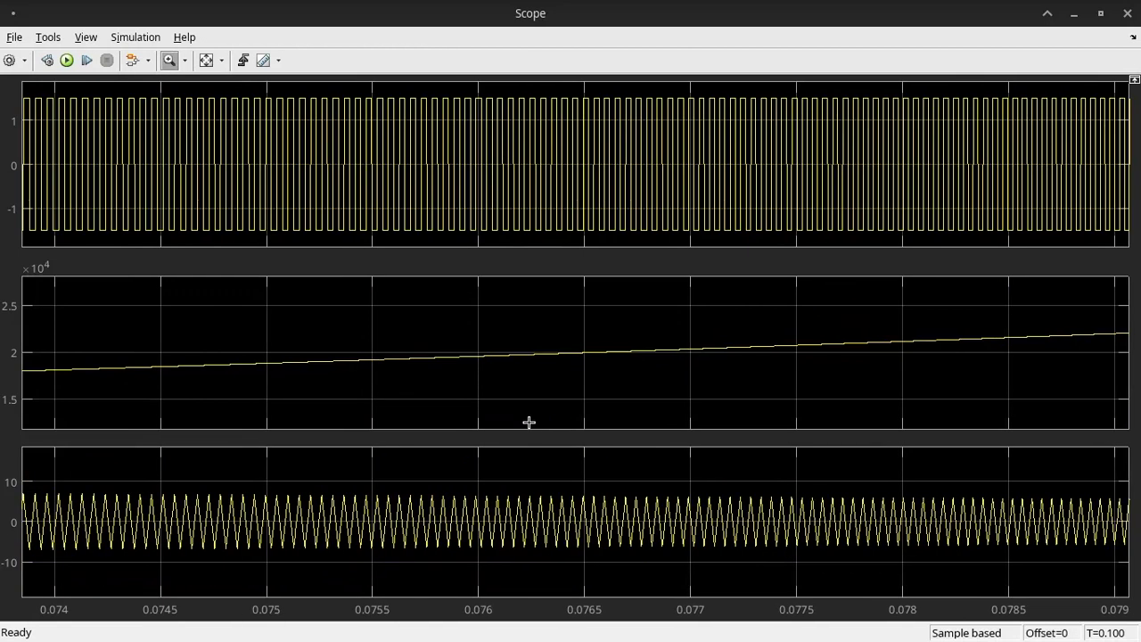
{"action": "scroll", "coordinate": [571, 359], "scroll_direction": "up", "scroll_amount": 3}
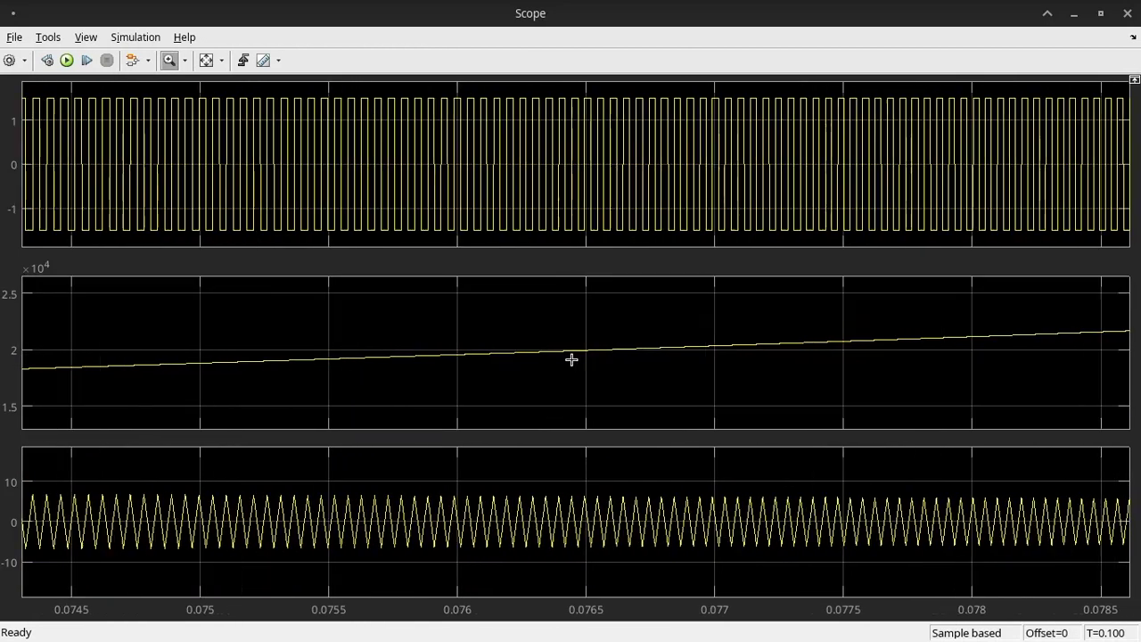
{"action": "scroll", "coordinate": [571, 359], "scroll_direction": "up", "scroll_amount": 4}
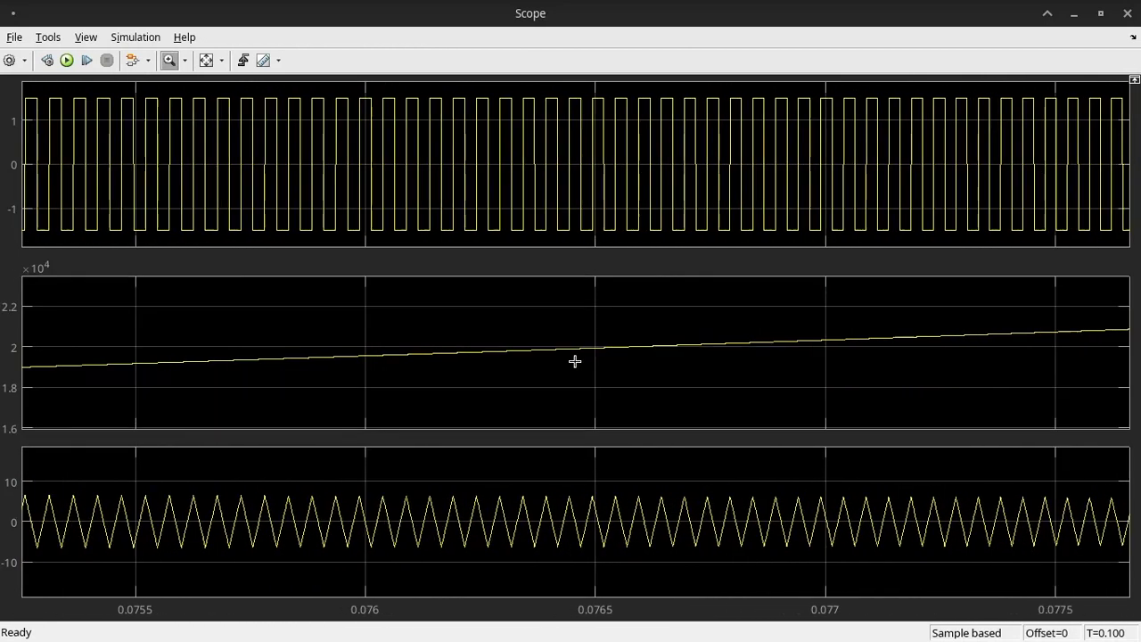
{"action": "scroll", "coordinate": [600, 389], "scroll_direction": "up", "scroll_amount": 3}
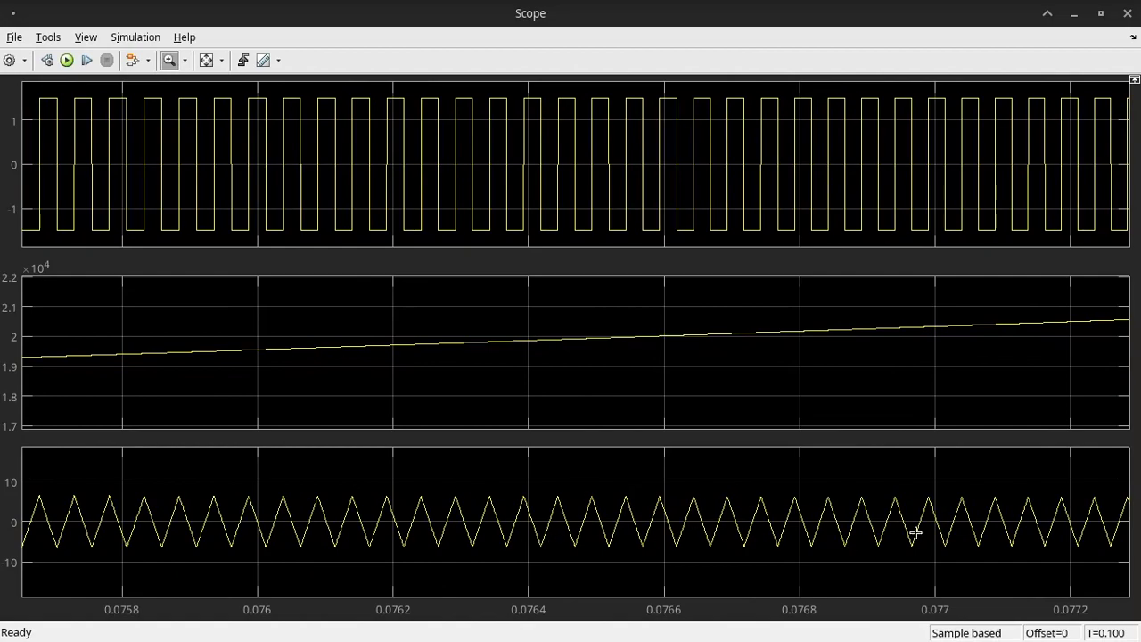
{"action": "left_click", "coordinate": [802, 550]}
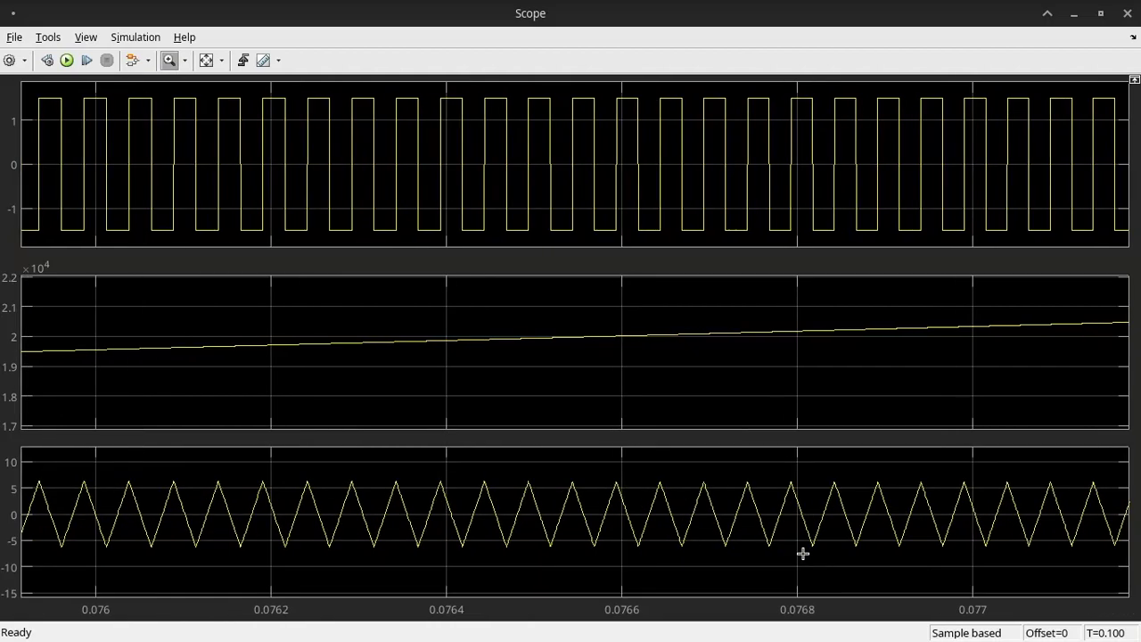
{"action": "scroll", "coordinate": [802, 554], "scroll_direction": "down", "scroll_amount": 2}
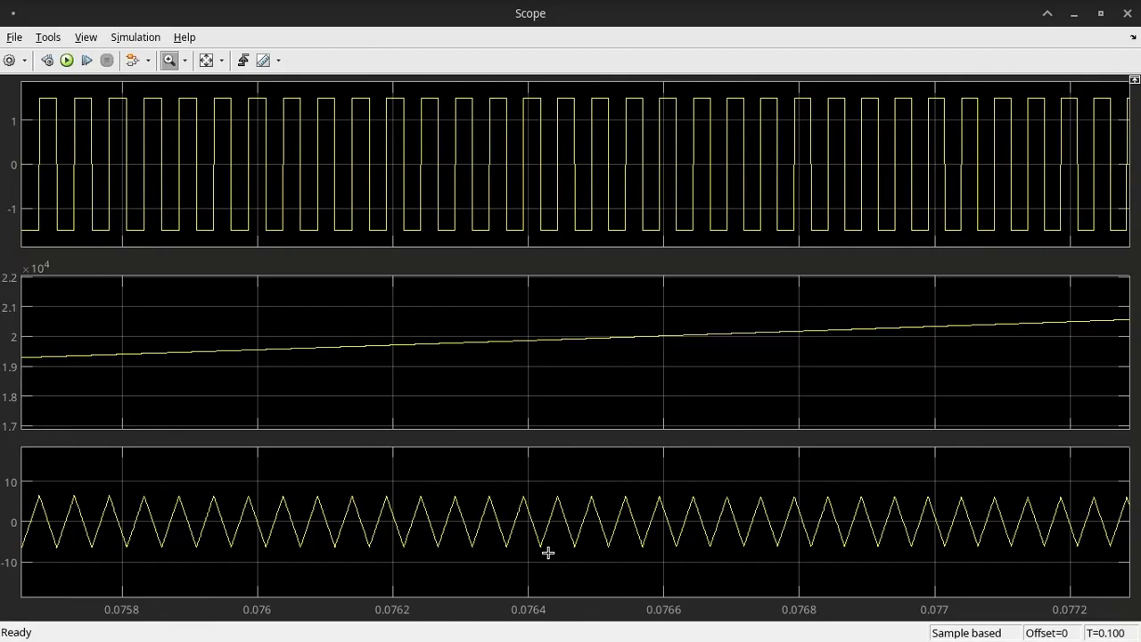
{"action": "left_click", "coordinate": [205, 63]}
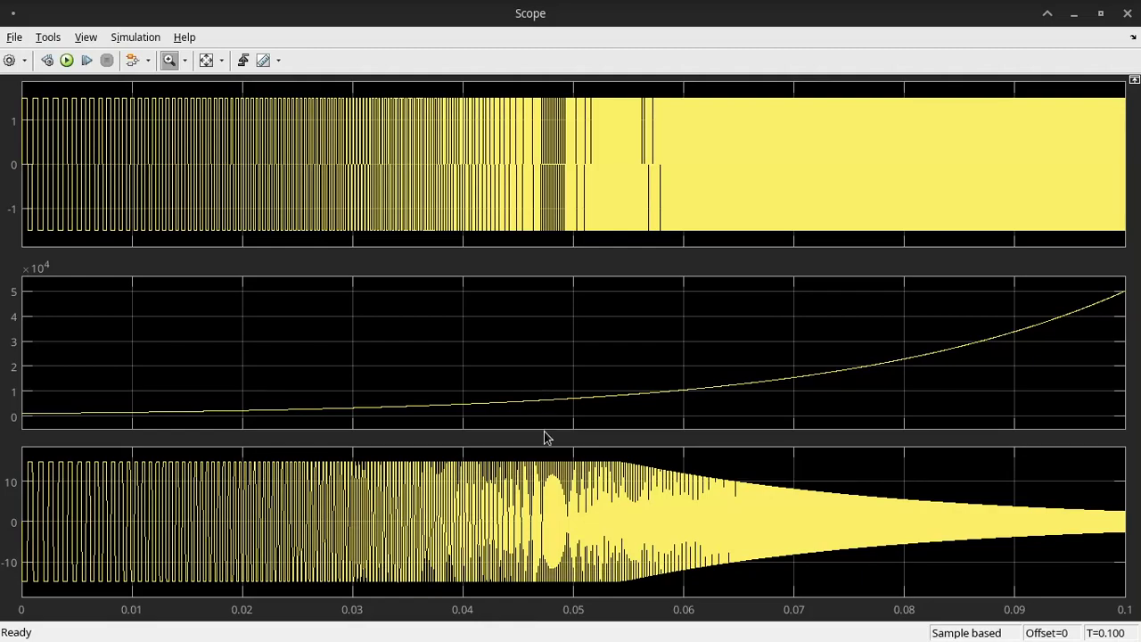
Close the scope and switch to the presentation slide with the 741 inverting amplifier's slew-rate calculation.
{"action": "left_click", "coordinate": [1126, 16]}
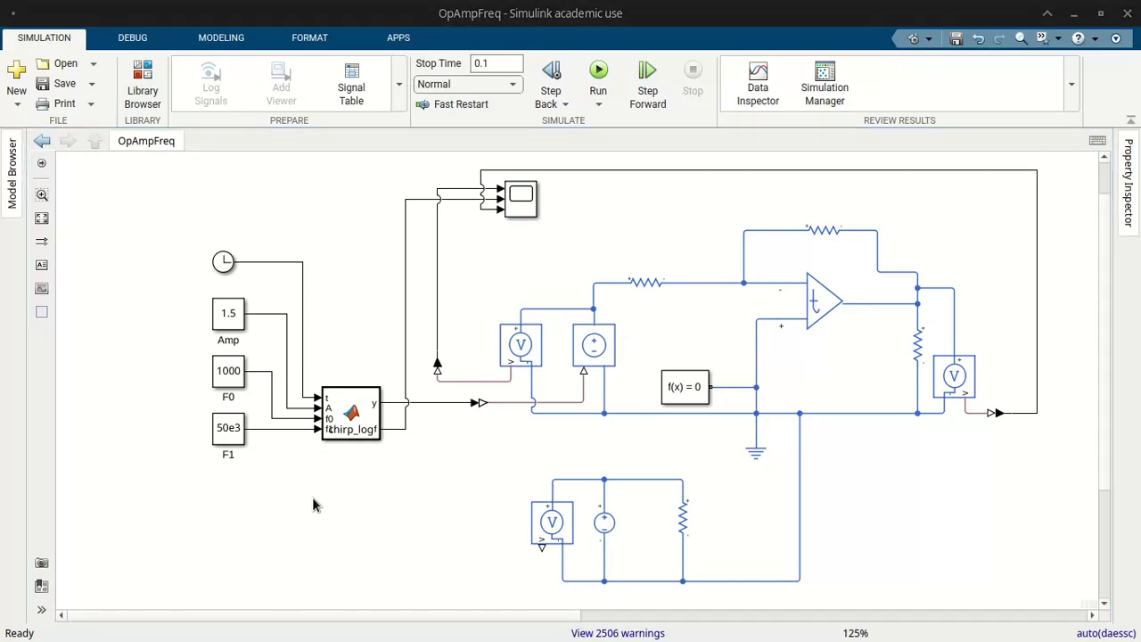
{"action": "key", "text": "alt+Tab"}
{"action": "key", "text": "alt+Tab"}
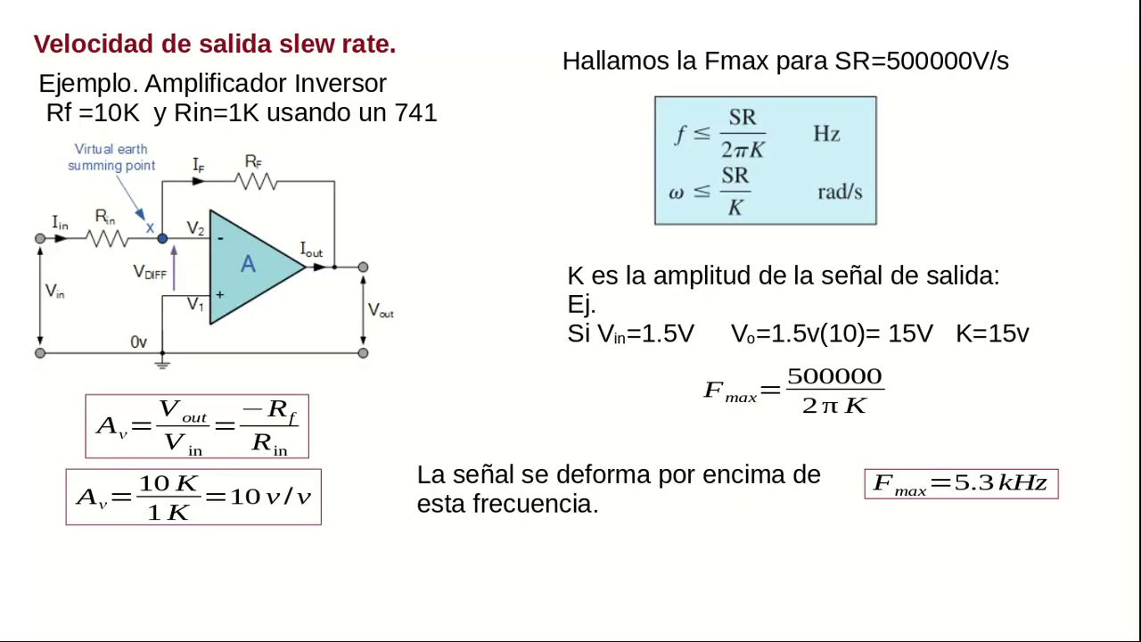